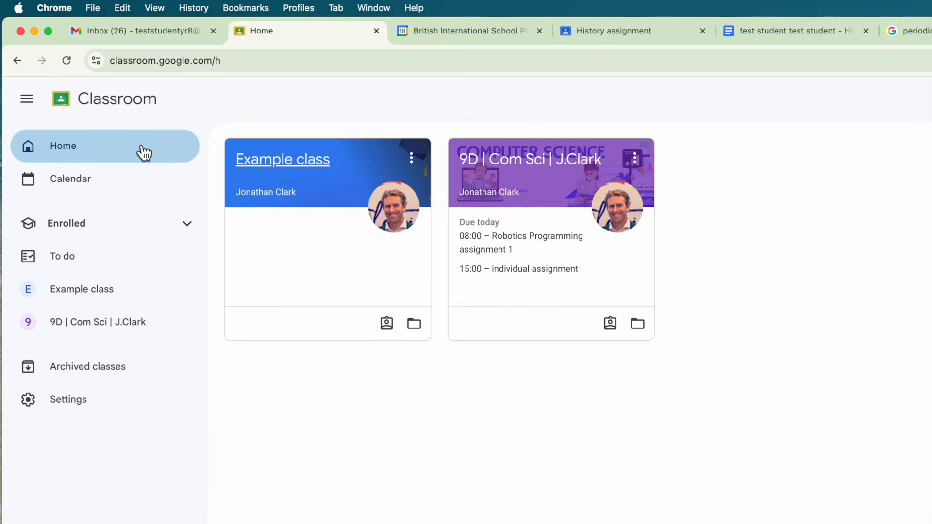
# Collapse the navigation sidebar and expand it again
pyautogui.click(27, 99)
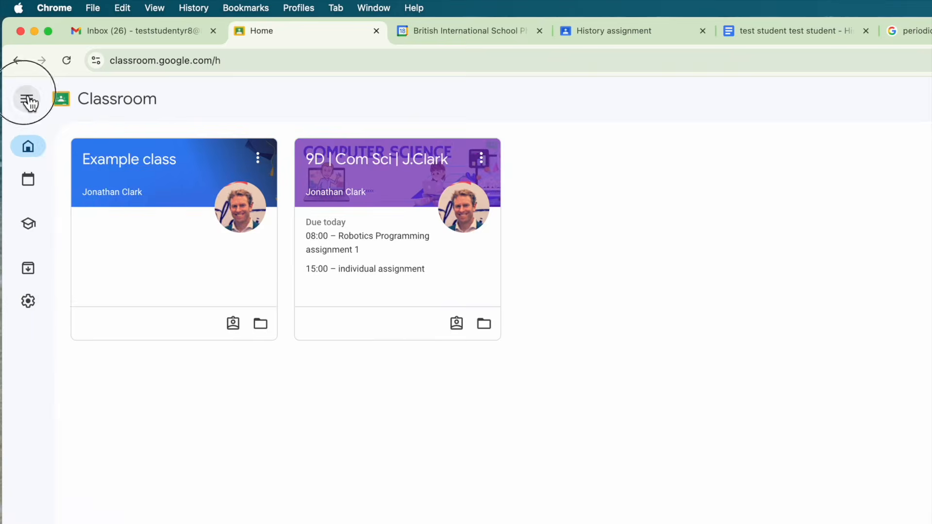
pyautogui.click(27, 100)
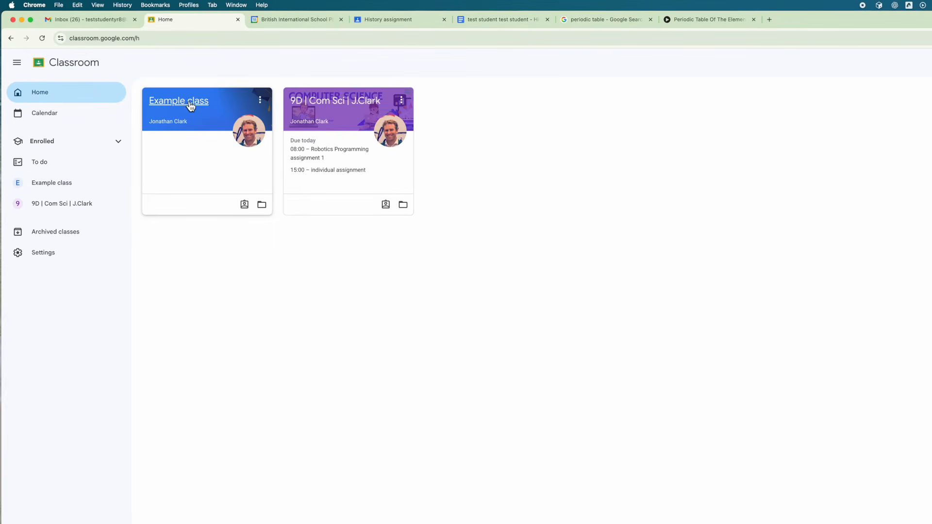
# Open the 9D Com Sci class and look through the assignments and materials posted in its stream
pyautogui.click(357, 102)
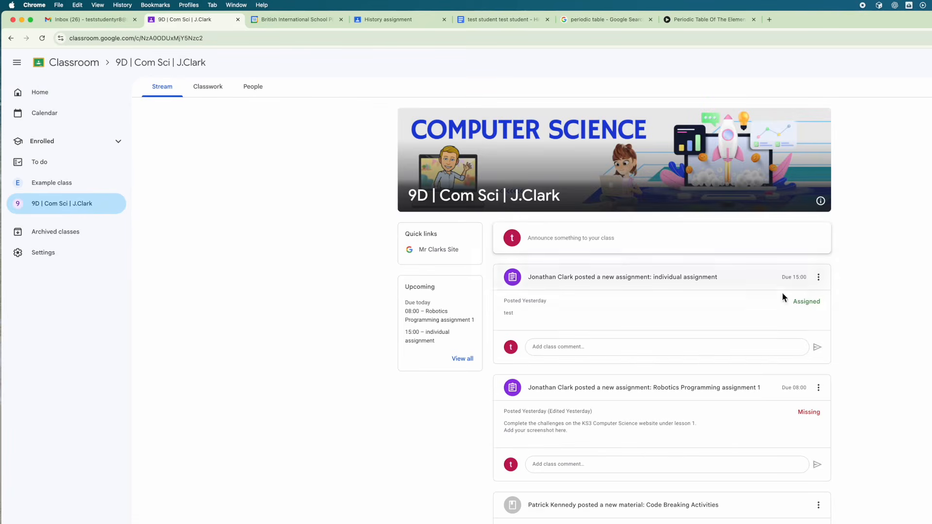
pyautogui.scroll(-1, 716, 275)
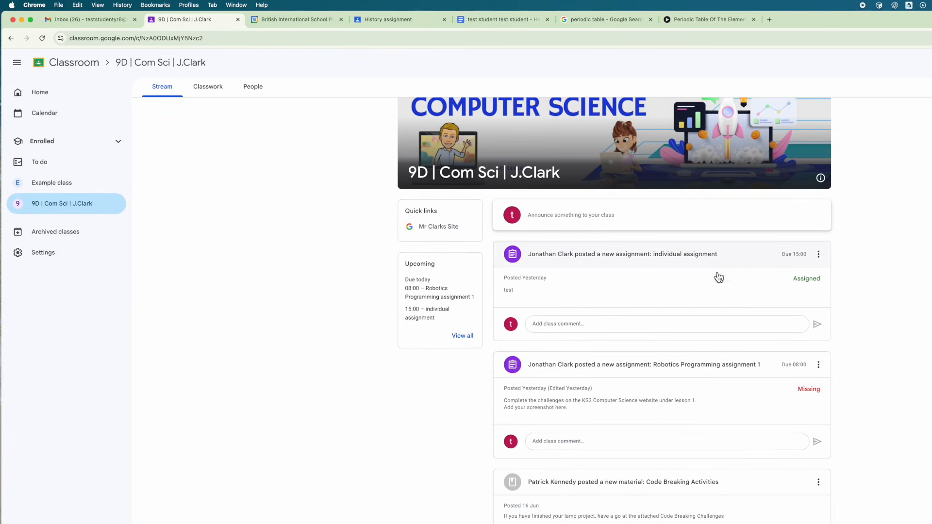
pyautogui.scroll(-5, 712, 380)
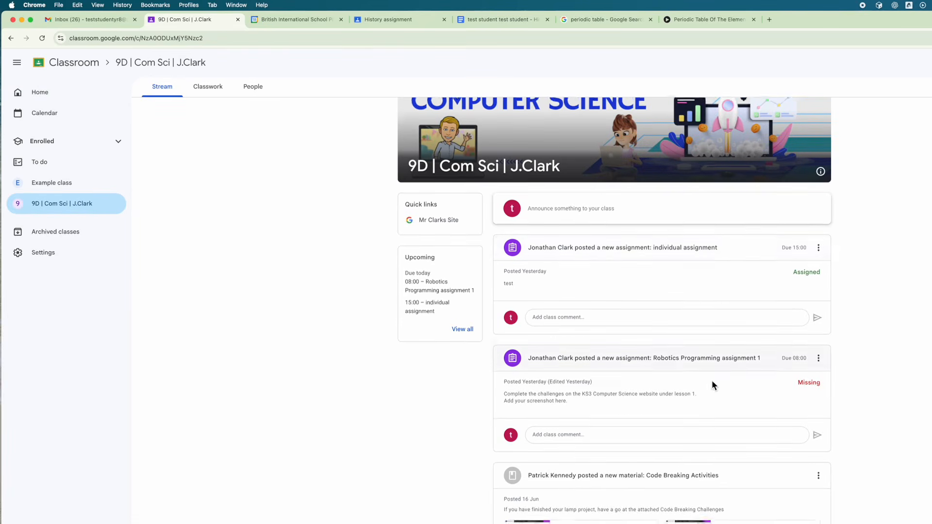
pyautogui.scroll(-3, 597, 446)
pyautogui.scroll(8, 593, 443)
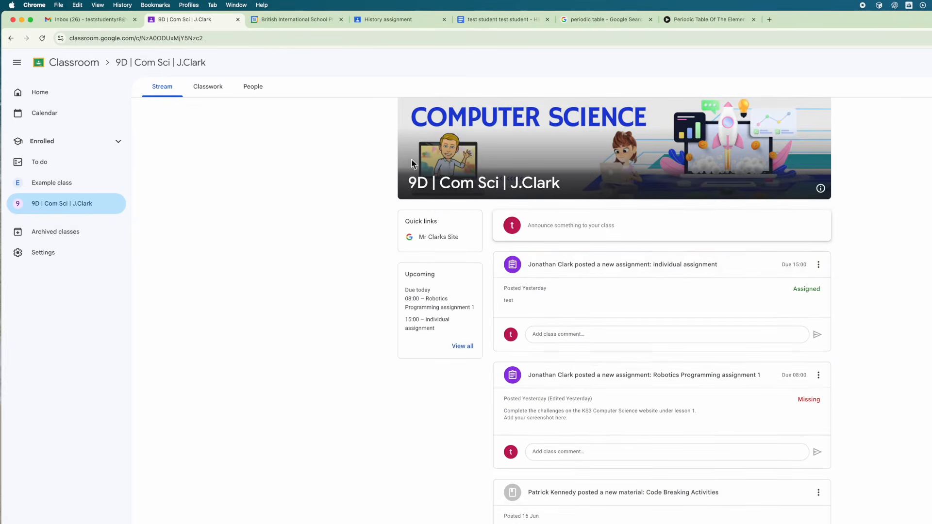
# Review the 9D Com Sci class's classwork by topic and its list of teachers and classmates
pyautogui.click(206, 99)
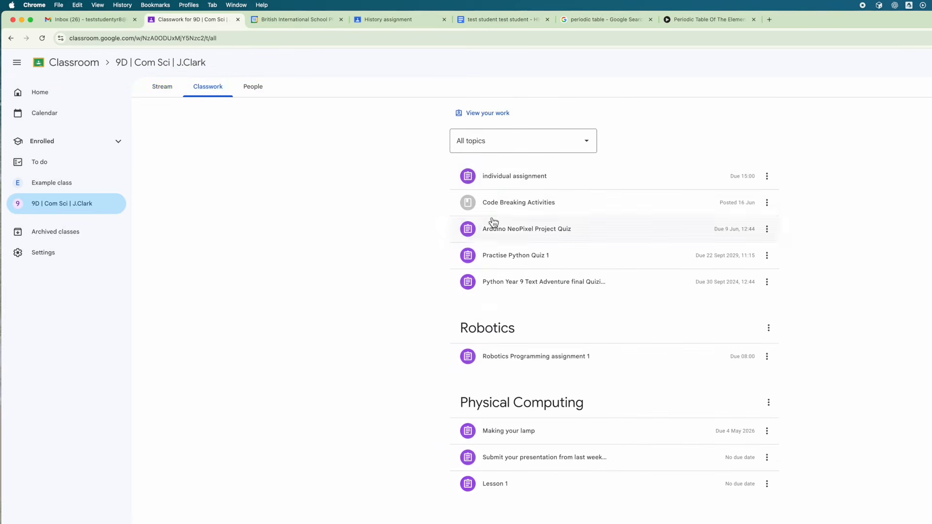
pyautogui.scroll(-2, 558, 437)
pyautogui.scroll(3, 534, 449)
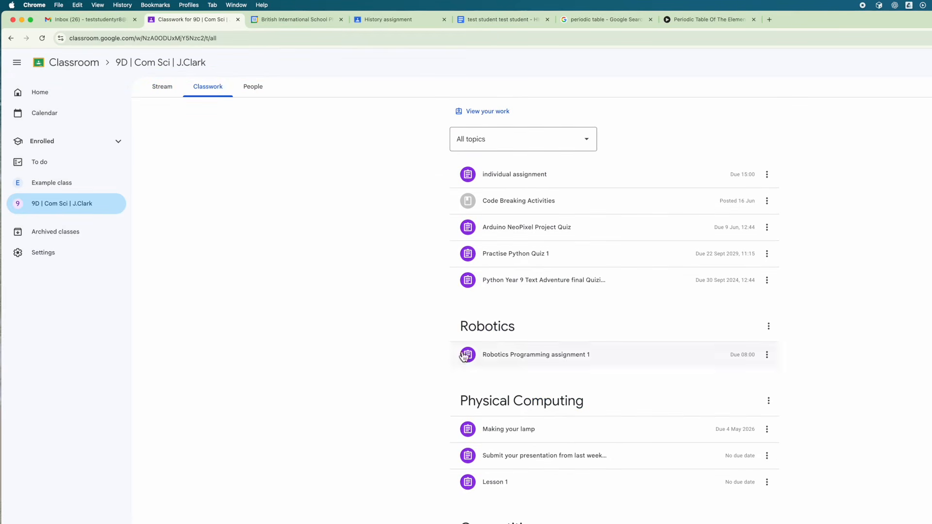
pyautogui.scroll(1, 325, 291)
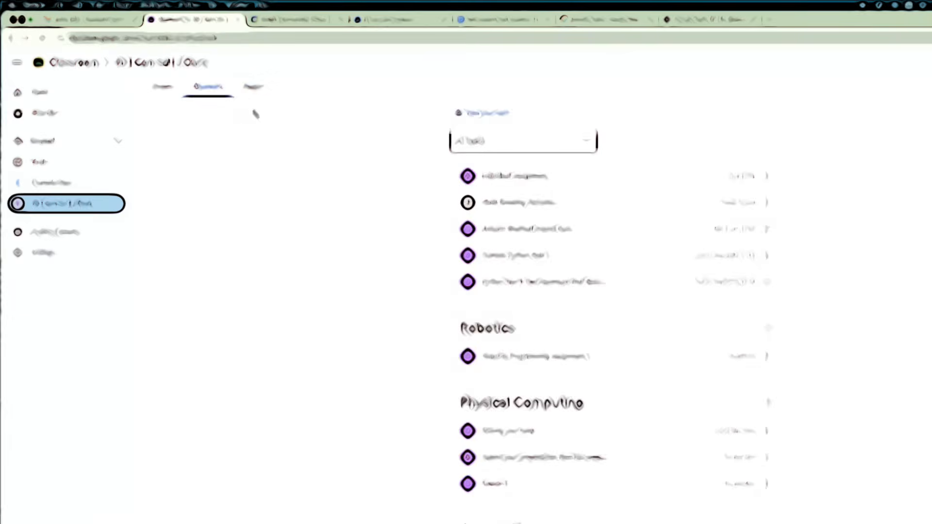
pyautogui.click(249, 92)
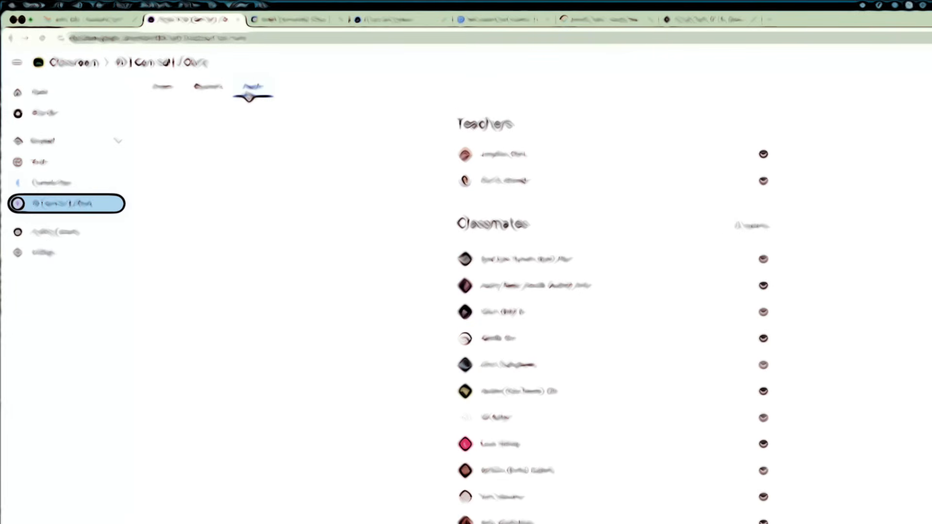
# Open the History assignment in Example class from the home page and unsubmit the handed-in work
pyautogui.click(41, 93)
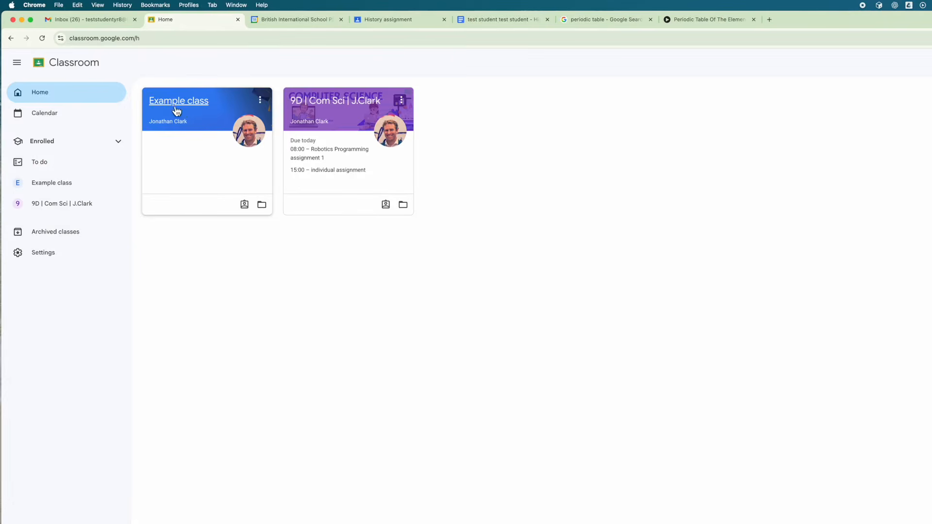
pyautogui.click(200, 109)
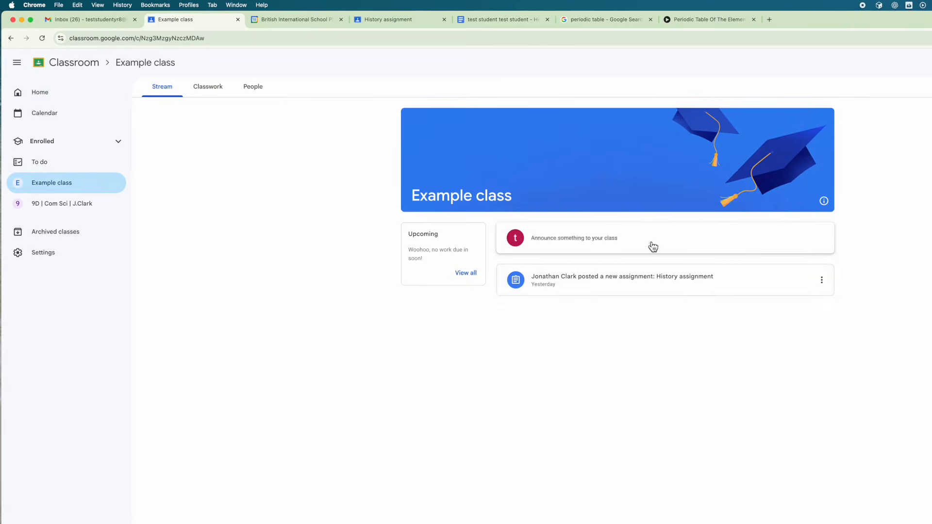
pyautogui.click(629, 290)
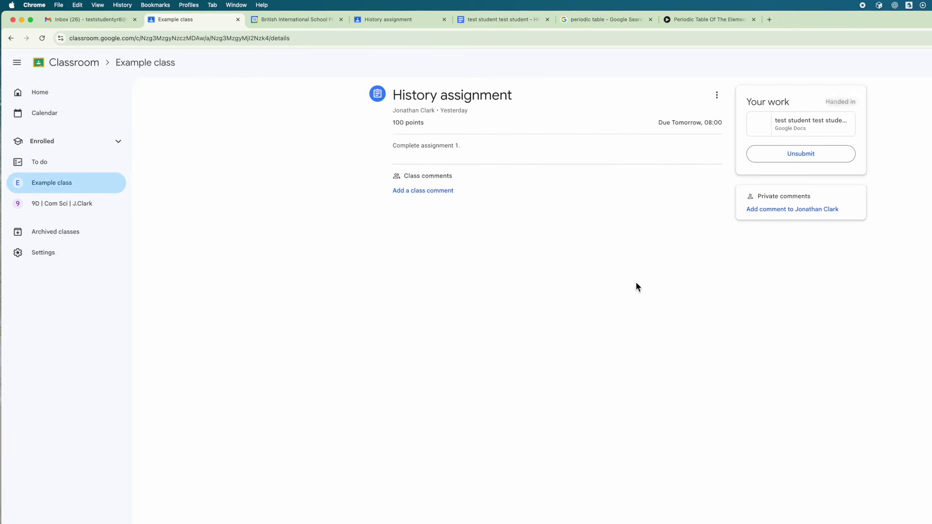
pyautogui.click(781, 154)
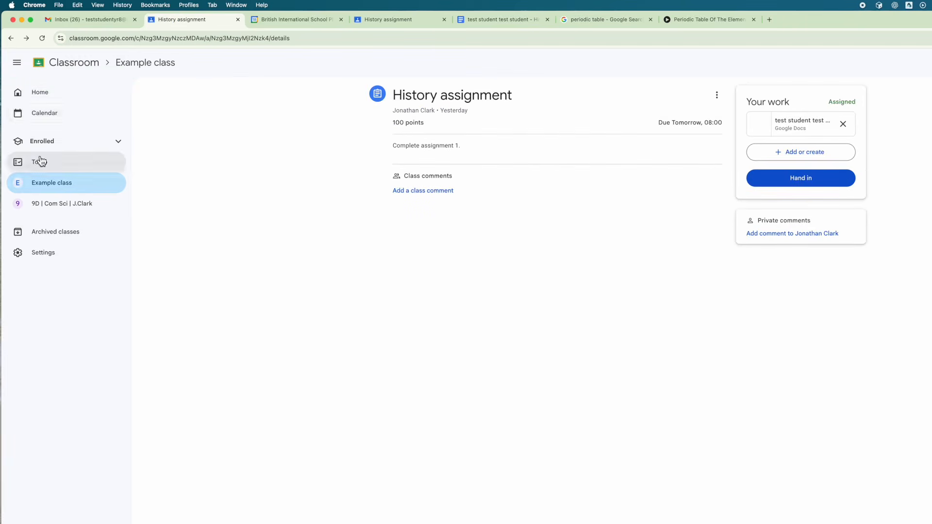
# Open the Classroom calendar and filter it by Example class, by the 9D Com Sci class, and back to all classes
pyautogui.click(46, 113)
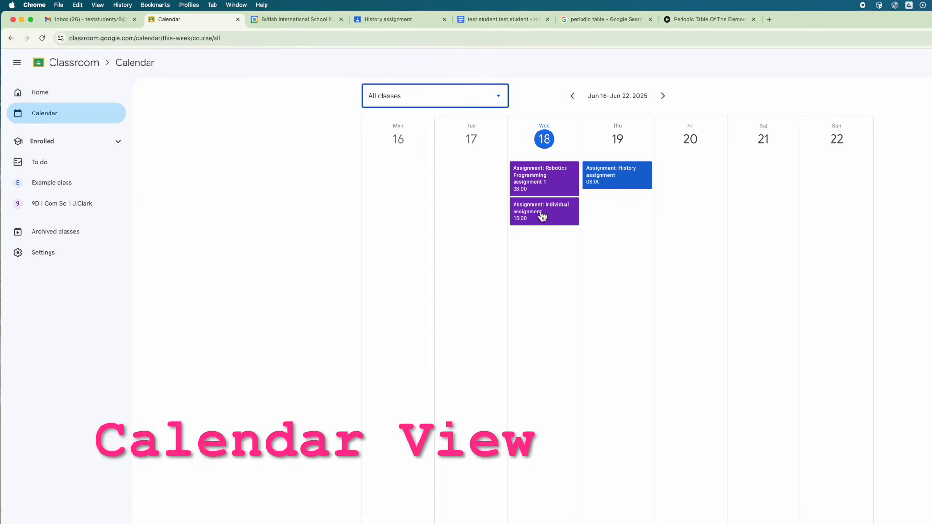
pyautogui.click(483, 96)
pyautogui.click(437, 144)
pyautogui.click(470, 96)
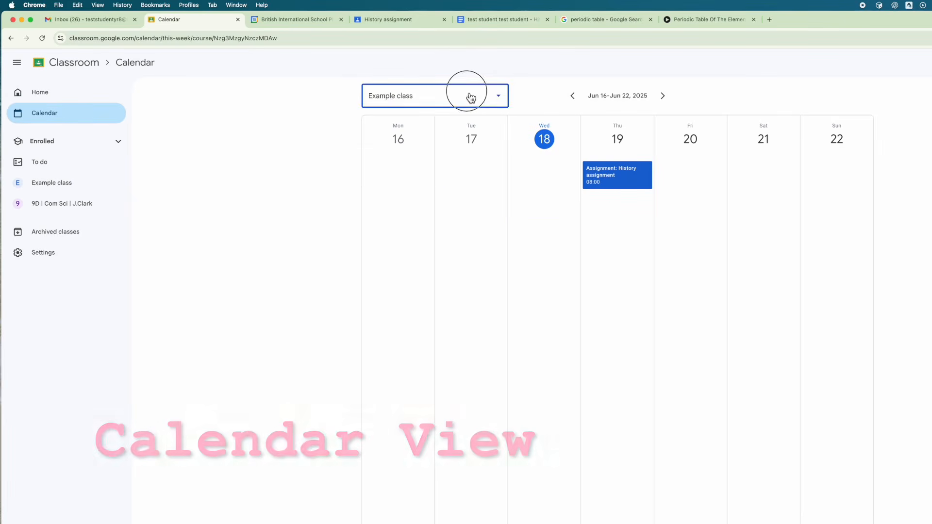
pyautogui.click(435, 170)
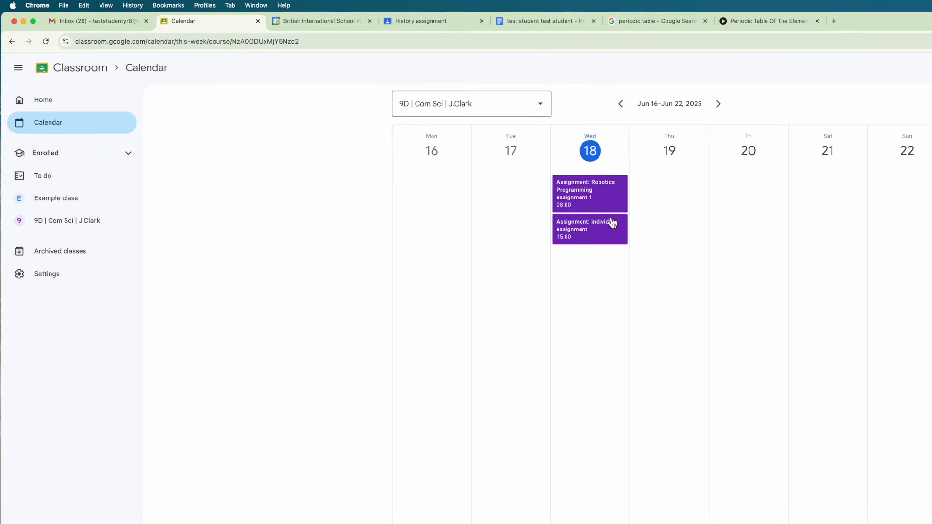
pyautogui.click(466, 102)
pyautogui.click(479, 133)
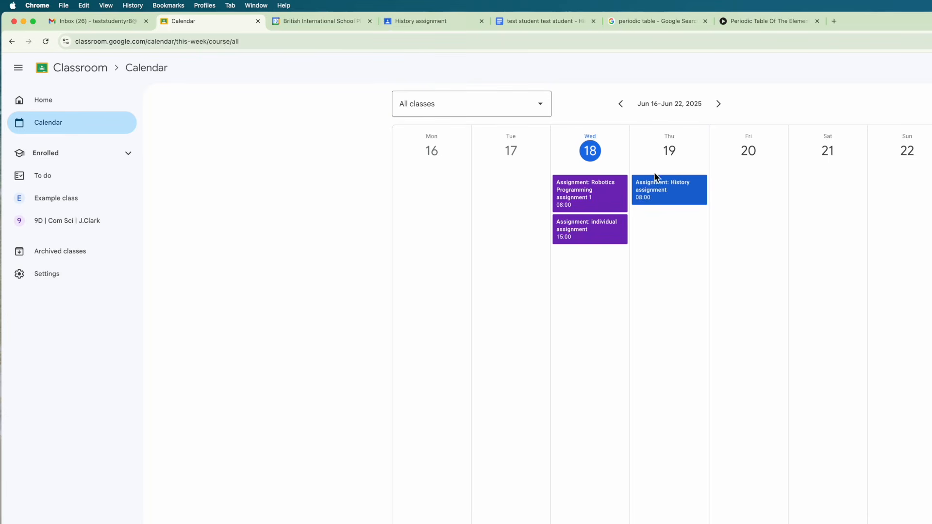
# View the calendar week of Jun 23–29, 2025, and return to the week of Jun 16–22
pyautogui.click(719, 109)
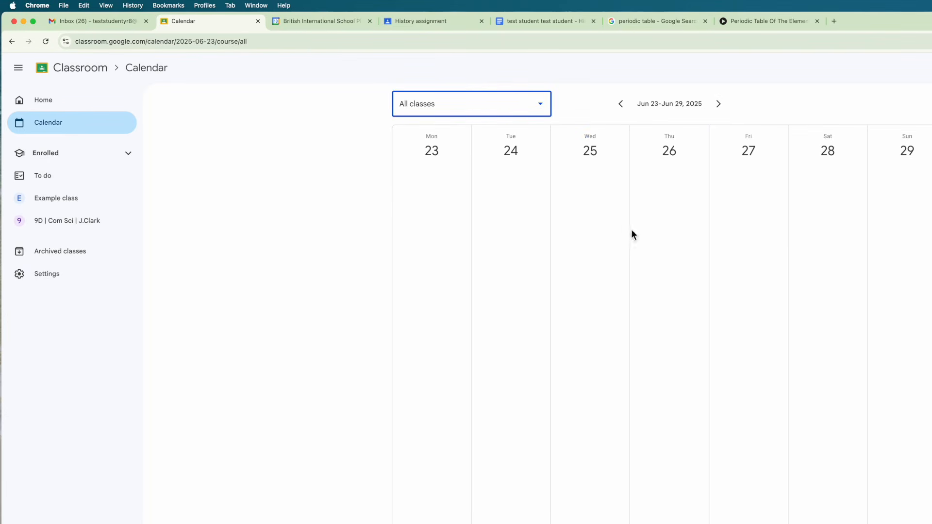
pyautogui.click(621, 104)
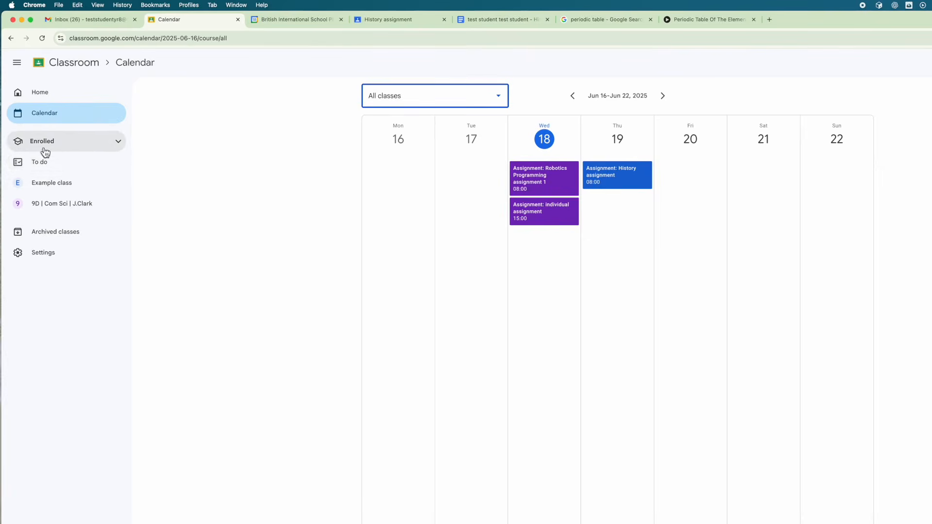
# Open the to-do list and filter assigned work by Example class, by the 9D Com Sci class, and back to all classes
pyautogui.click(46, 168)
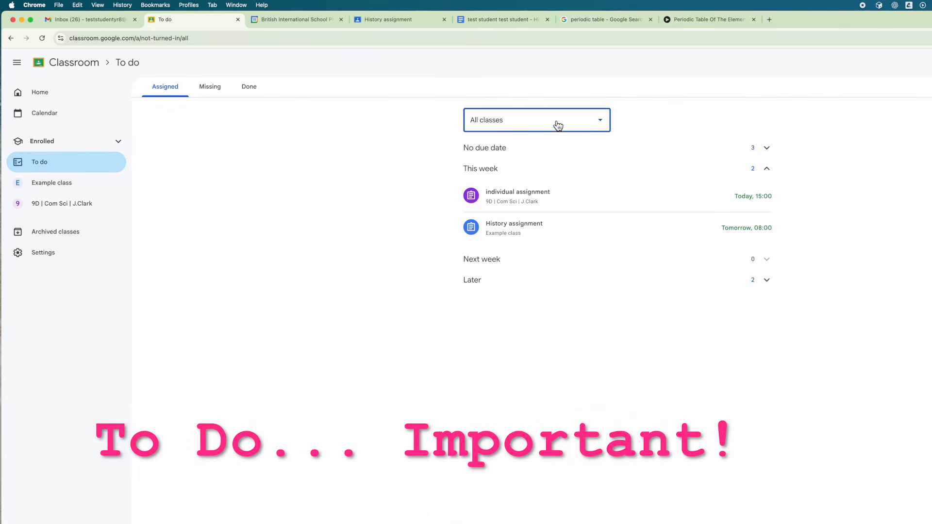
pyautogui.click(558, 126)
pyautogui.click(529, 170)
pyautogui.click(521, 129)
pyautogui.click(516, 183)
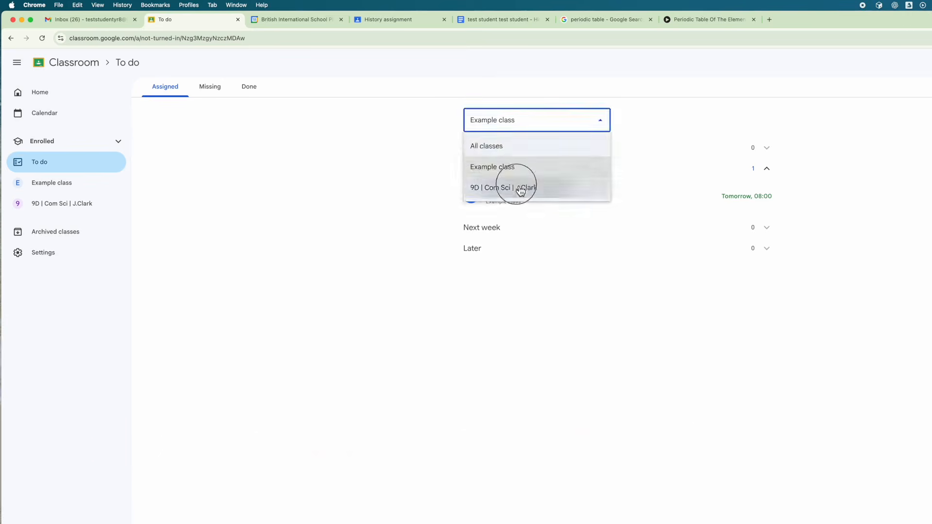
pyautogui.click(533, 133)
pyautogui.click(526, 148)
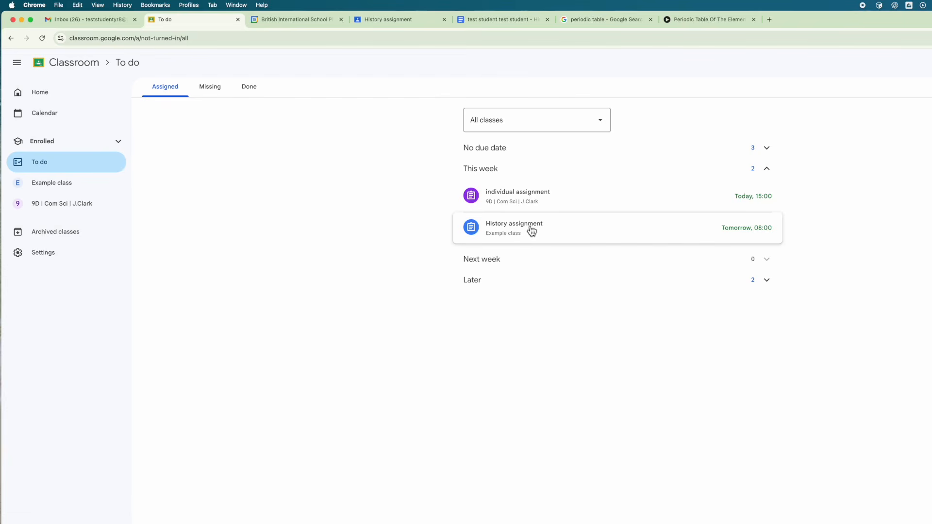
# Open the History assignment from the to-do list and view the options for adding or creating work
pyautogui.click(652, 236)
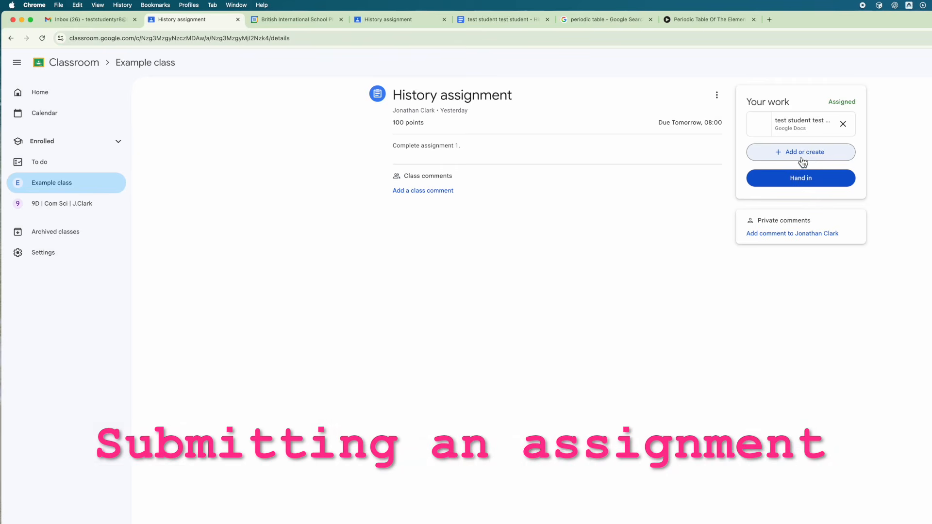
pyautogui.click(804, 160)
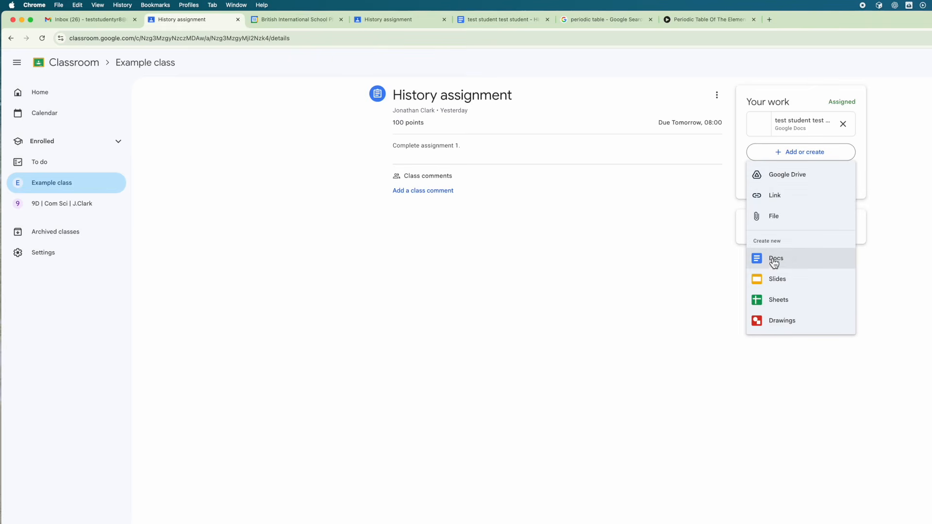
pyautogui.click(697, 254)
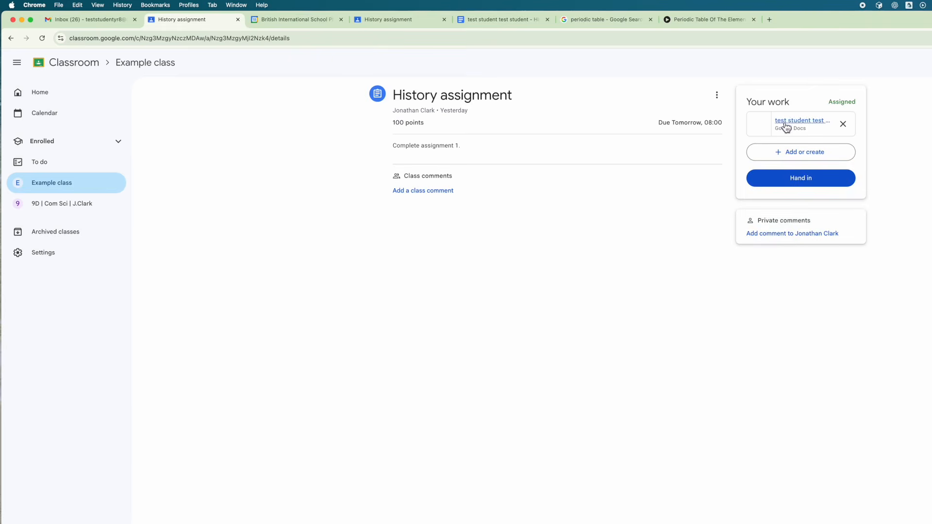
# Check the Google Docs file attached to the History assignment and hand in the work
pyautogui.click(786, 125)
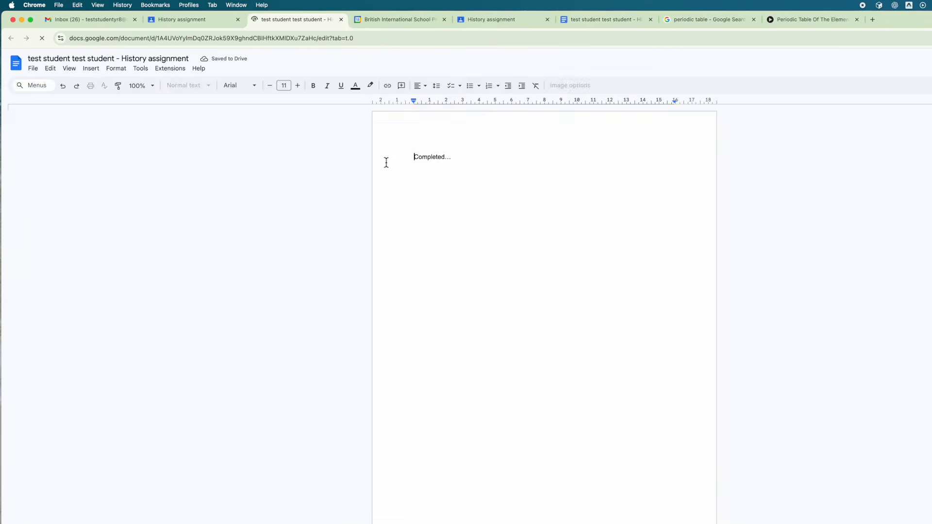
pyautogui.click(468, 158)
pyautogui.click(178, 21)
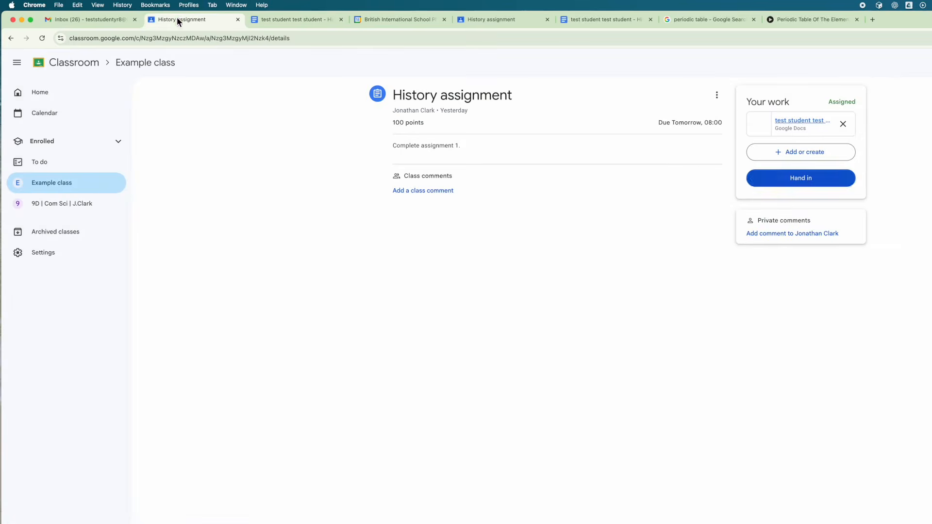
pyautogui.click(787, 188)
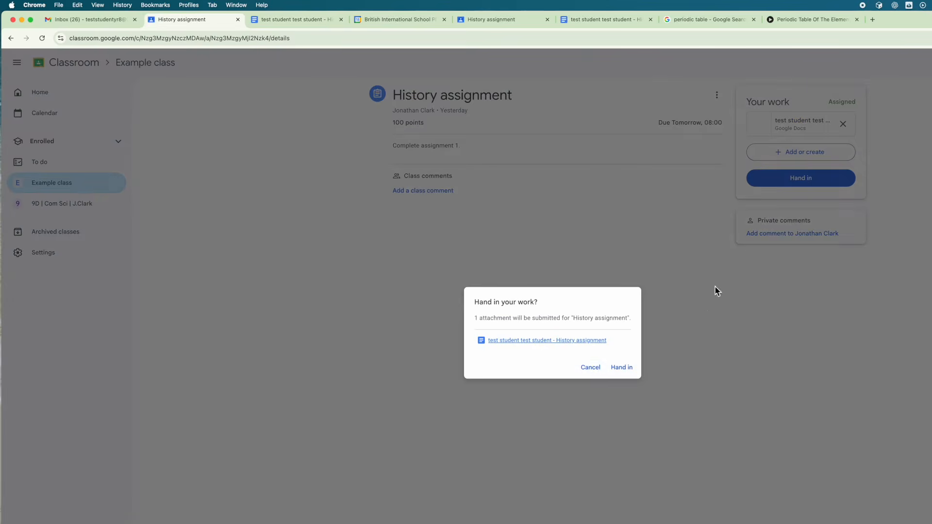
pyautogui.click(629, 368)
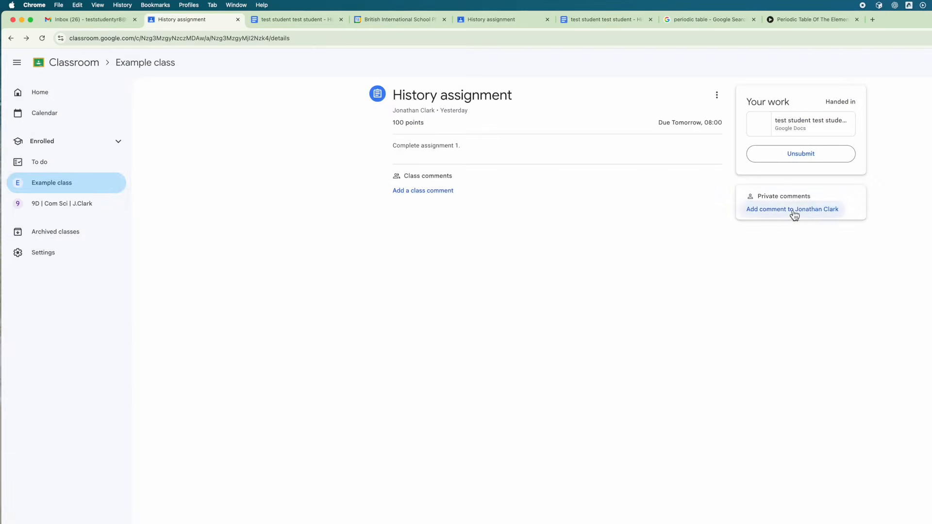
# Post the private comment "I really enjoyed this task! thanks!" to the teacher on the History assignment
pyautogui.click(794, 213)
pyautogui.write('I really enjoyed this')
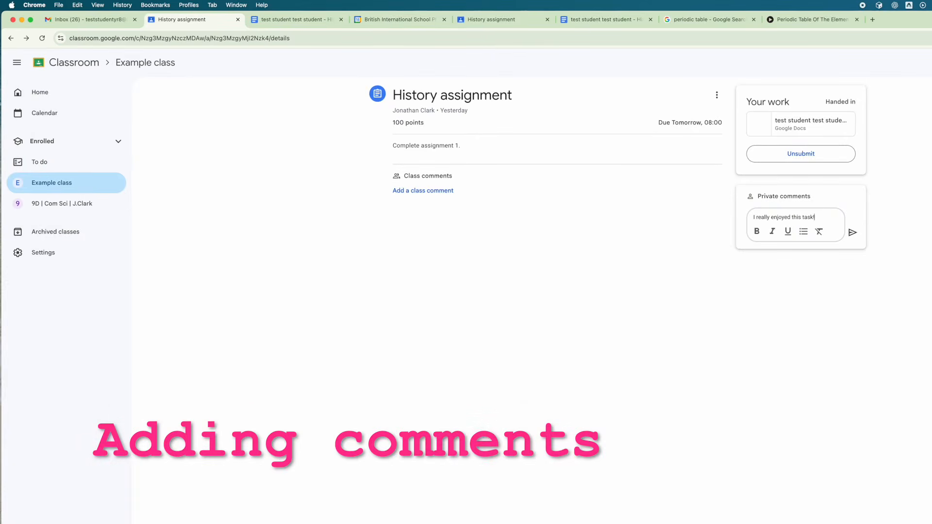
pyautogui.write('task! thanks')
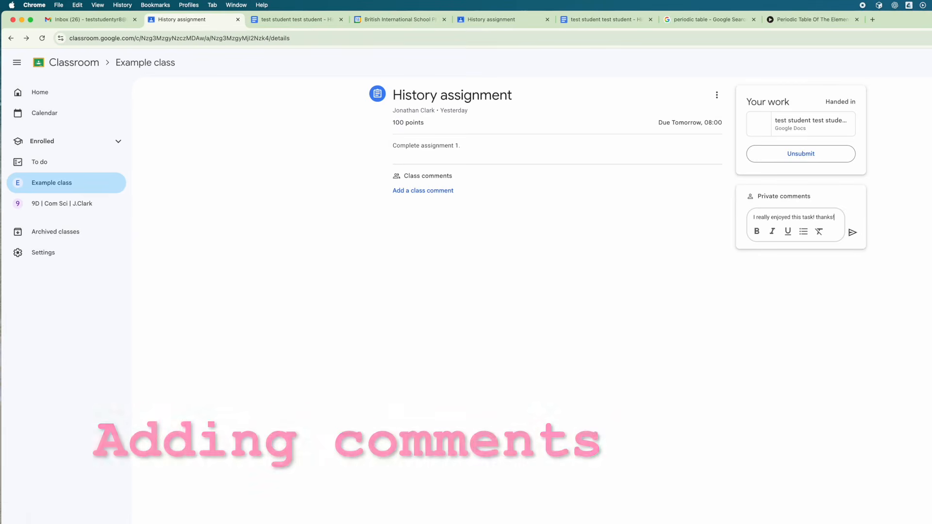
pyautogui.write('!')
pyautogui.press('Return')
pyautogui.click(853, 243)
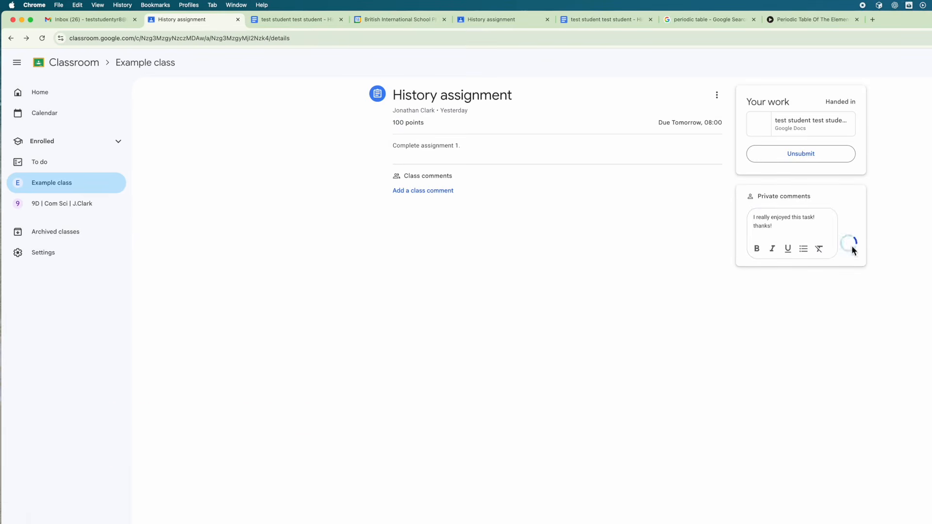
# Open the field for adding a class comment on the History assignment
pyautogui.click(577, 224)
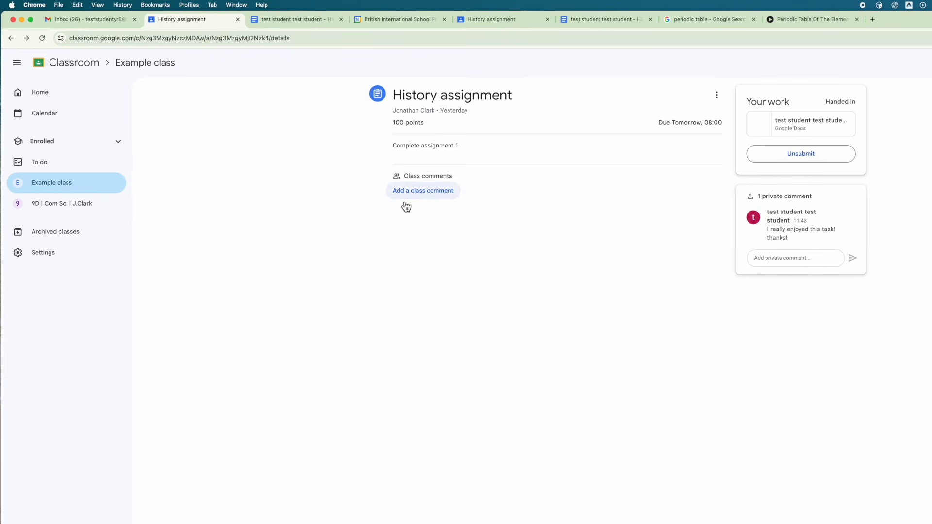
pyautogui.click(438, 199)
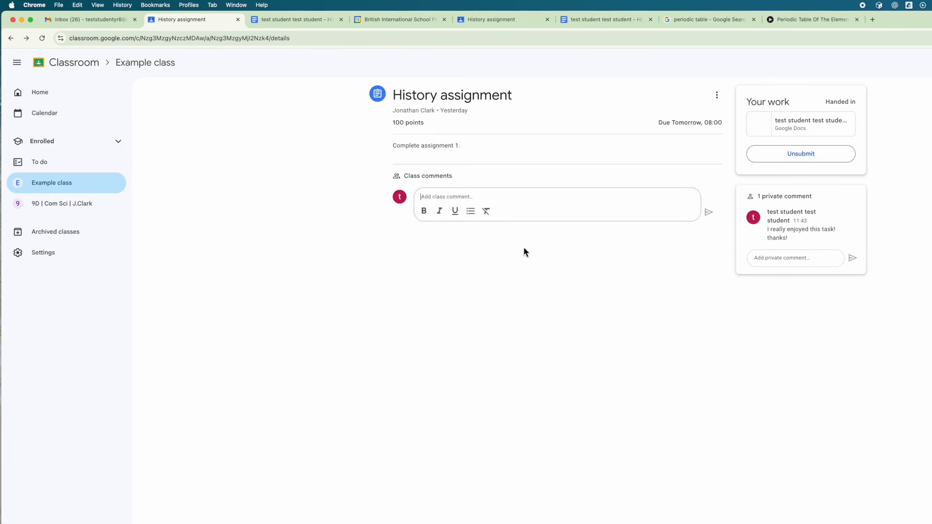
pyautogui.click(655, 343)
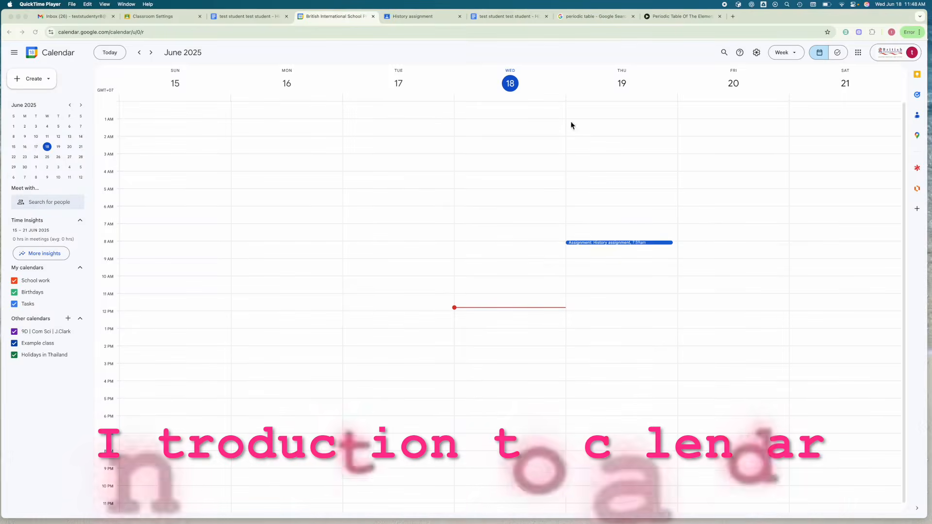
# Browse the Google apps available from the calendar, through to the extra Google Workspace Marketplace apps
pyautogui.click(859, 58)
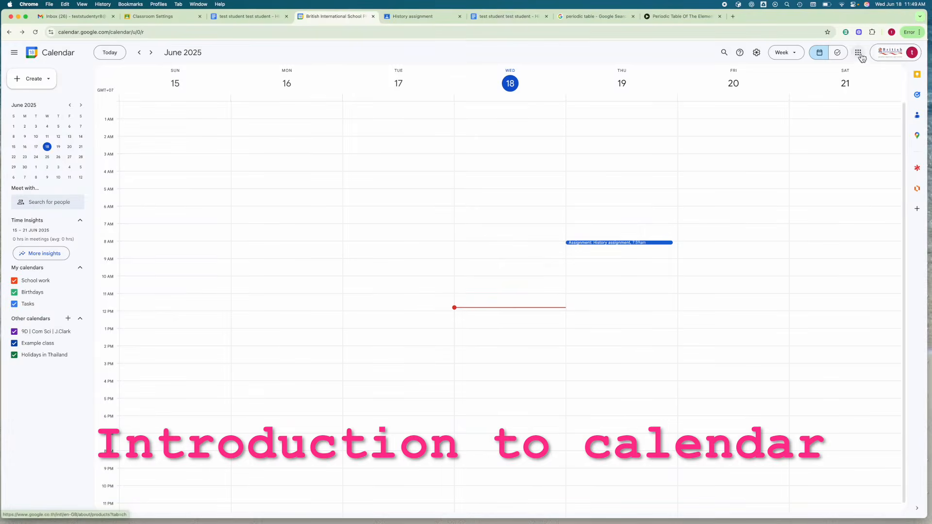
pyautogui.click(860, 58)
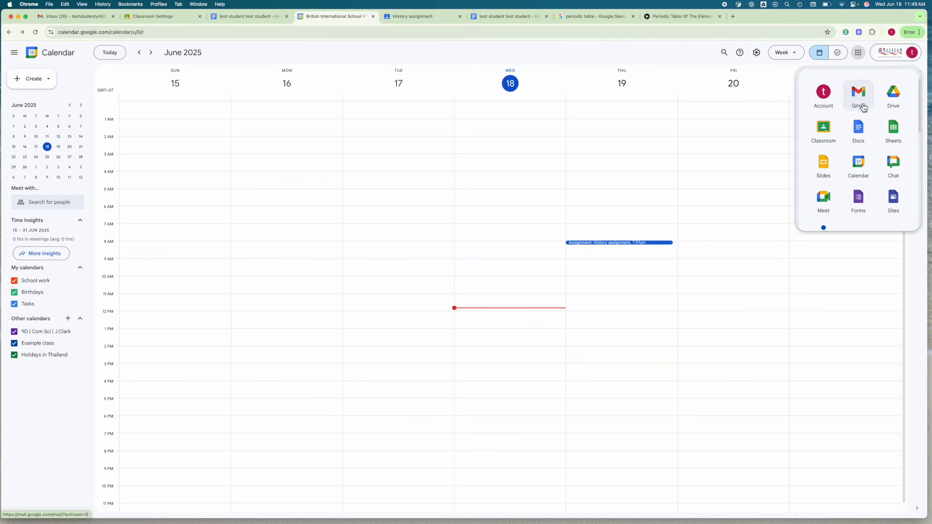
pyautogui.scroll(-3, 859, 187)
pyautogui.scroll(-2, 861, 189)
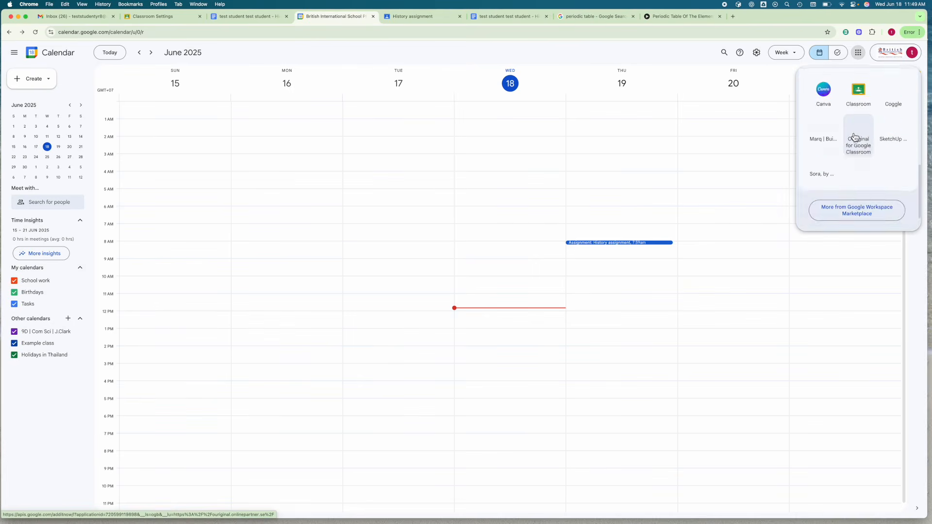
pyautogui.scroll(5, 854, 161)
# Move the calendar forward one week and return it to the current week
pyautogui.click(106, 53)
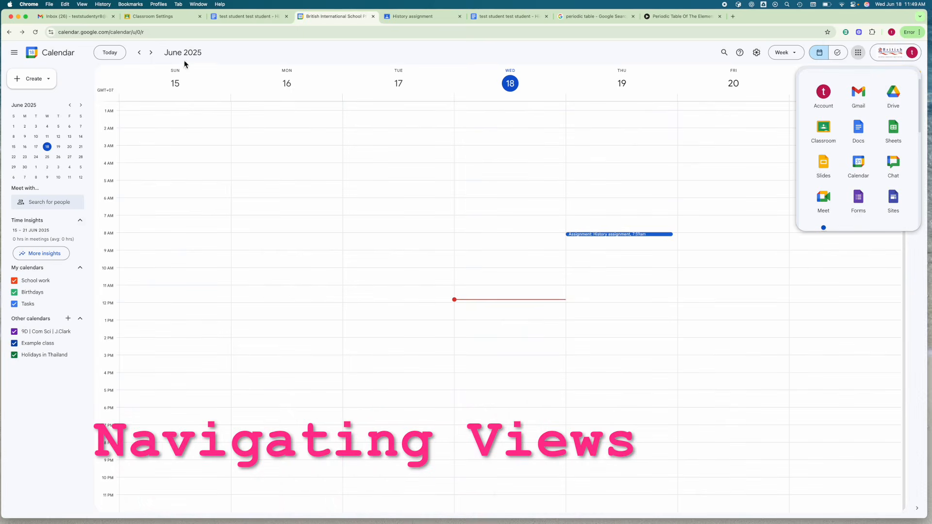
pyautogui.click(151, 53)
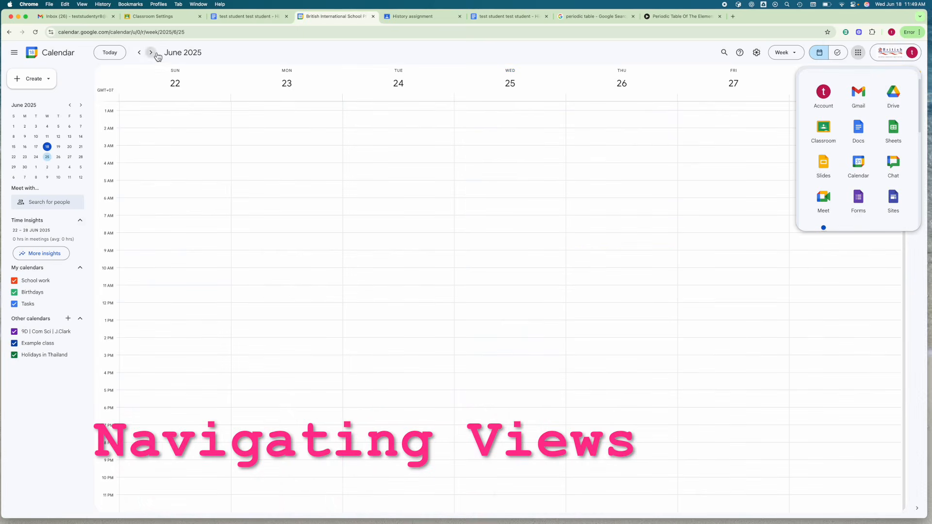
pyautogui.click(110, 54)
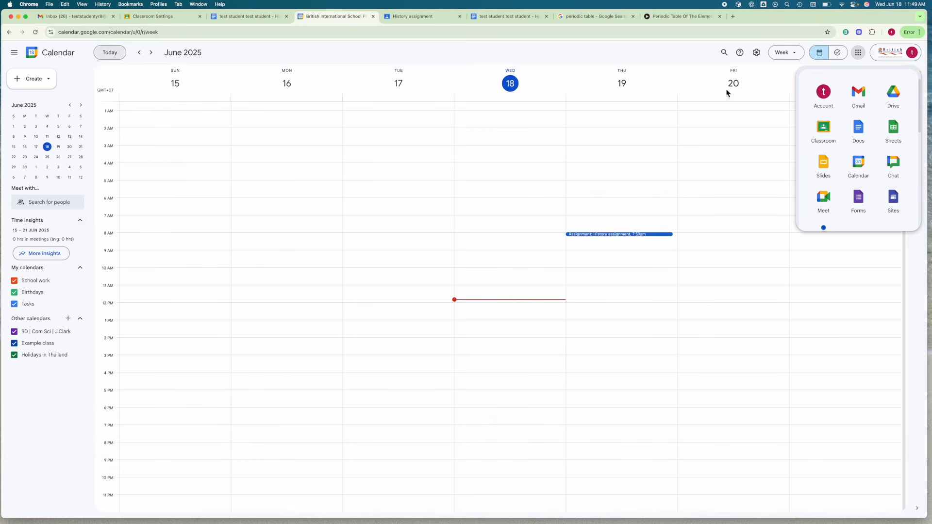
pyautogui.click(858, 52)
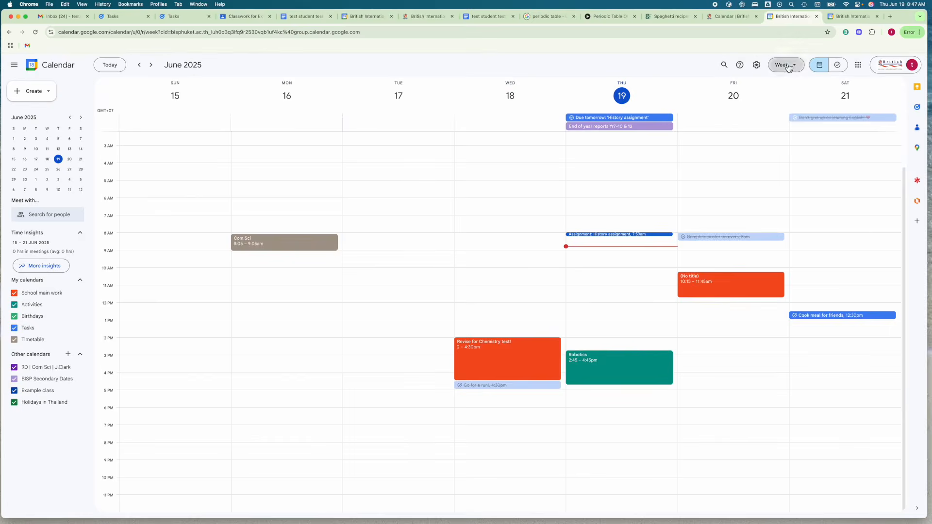
# Switch the calendar to Day view and back to Week view
pyautogui.click(785, 64)
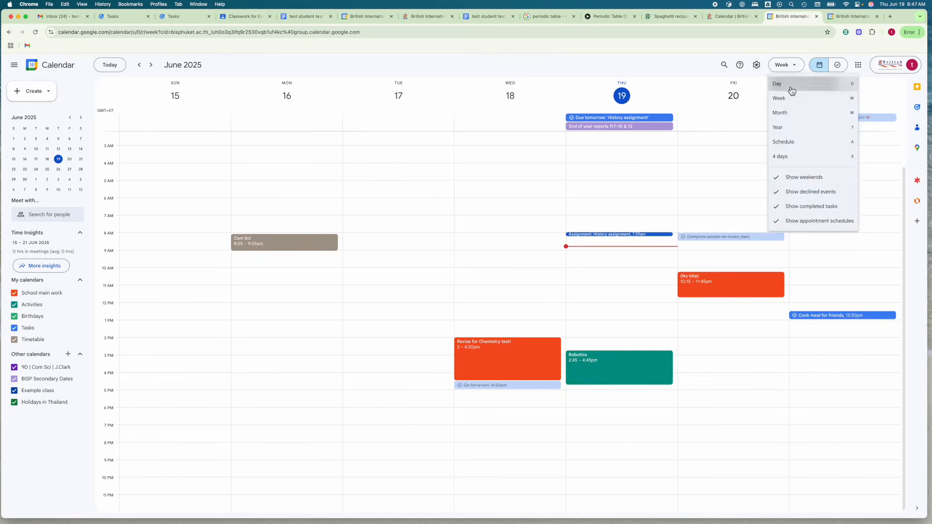
pyautogui.click(791, 87)
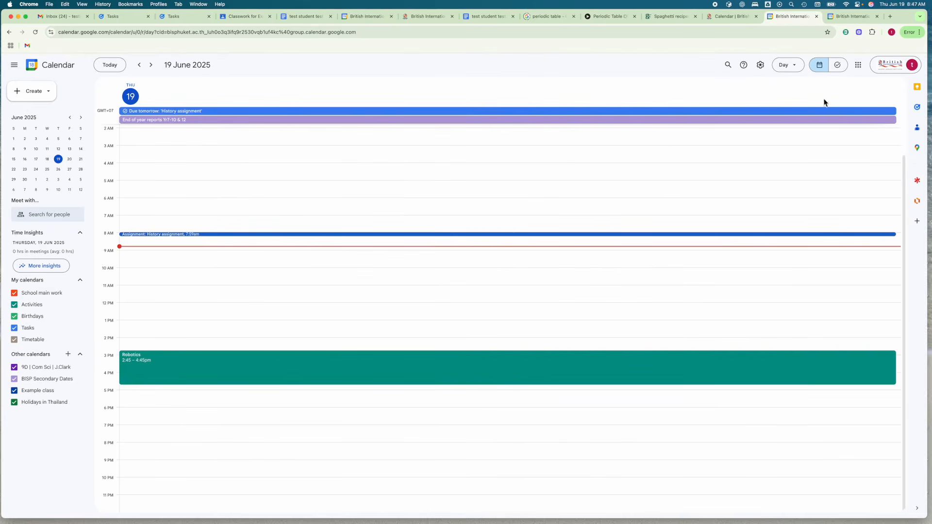
pyautogui.click(794, 65)
pyautogui.click(807, 97)
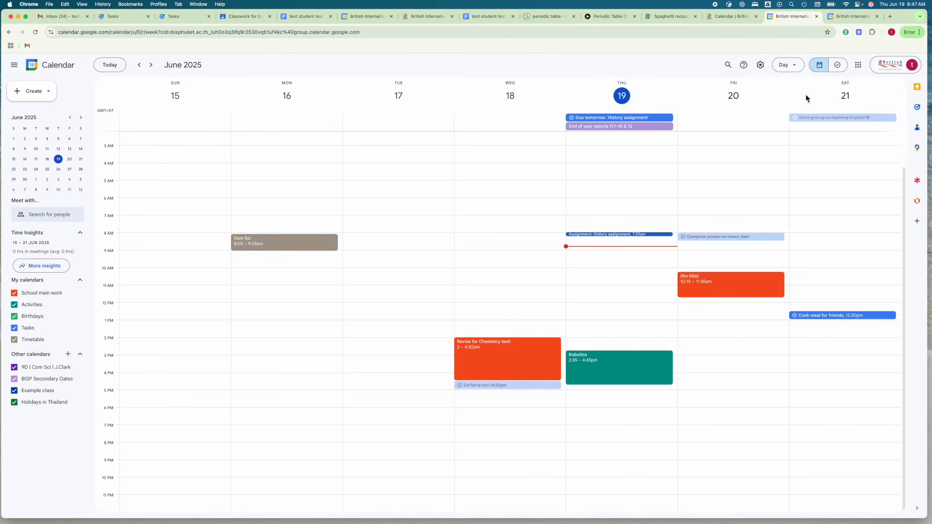
# Look at the calendar in Month, Year and Schedule views in turn
pyautogui.click(794, 65)
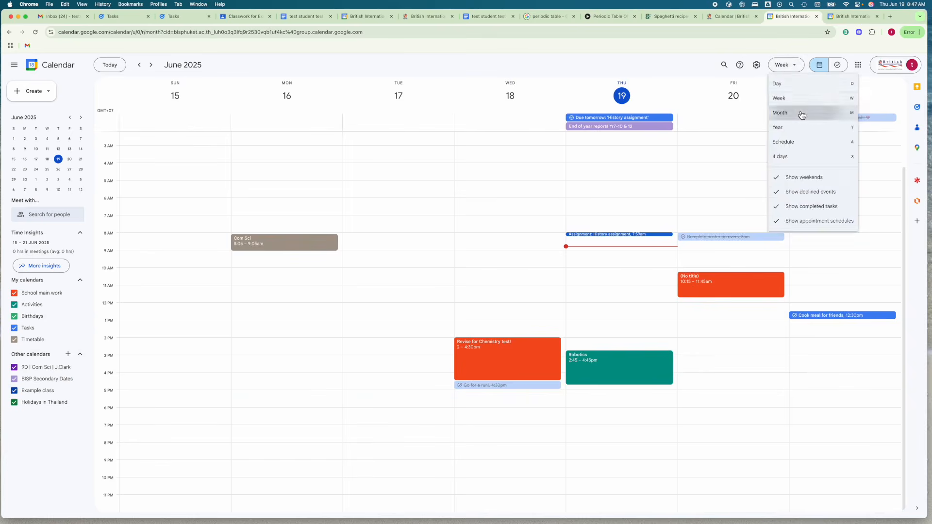
pyautogui.click(799, 114)
pyautogui.click(786, 66)
pyautogui.click(799, 128)
pyautogui.click(786, 66)
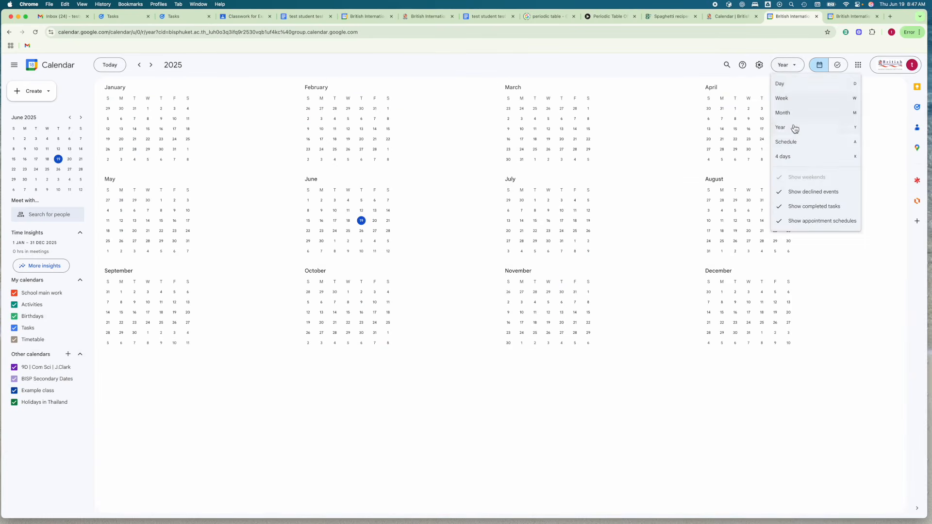
pyautogui.click(797, 142)
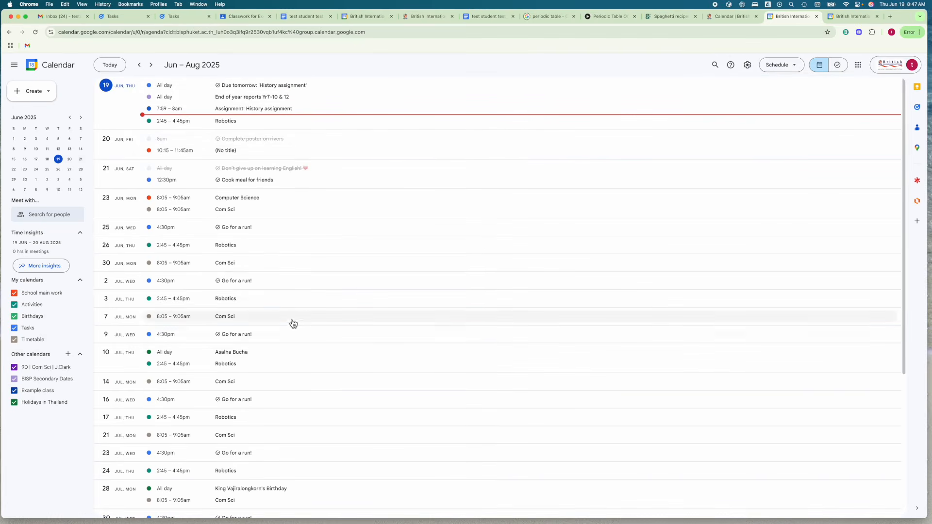
pyautogui.click(802, 70)
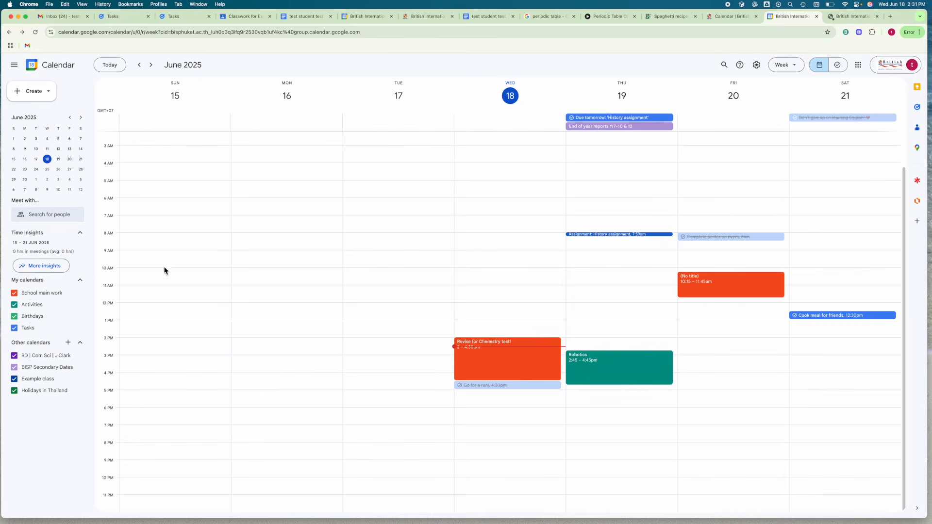
# Create a new calendar named Timetable and return to the main calendar
pyautogui.click(69, 343)
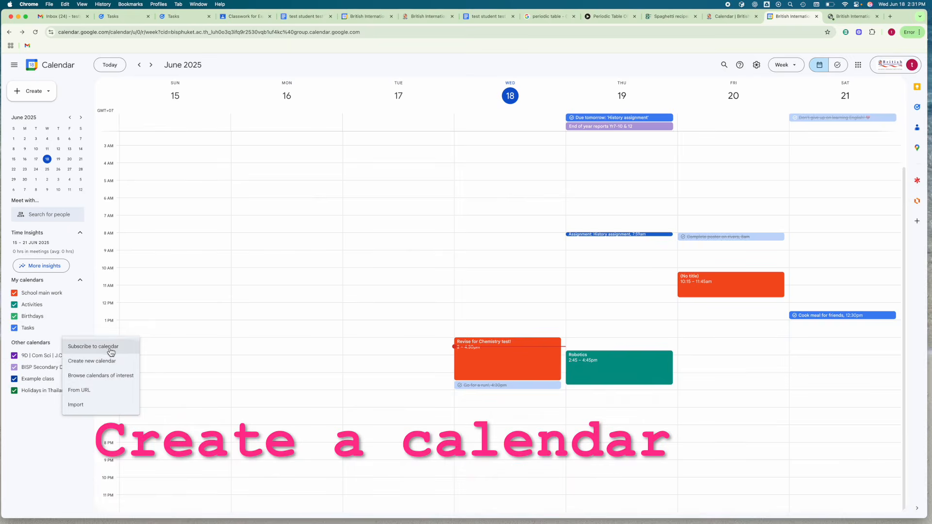
pyautogui.click(110, 361)
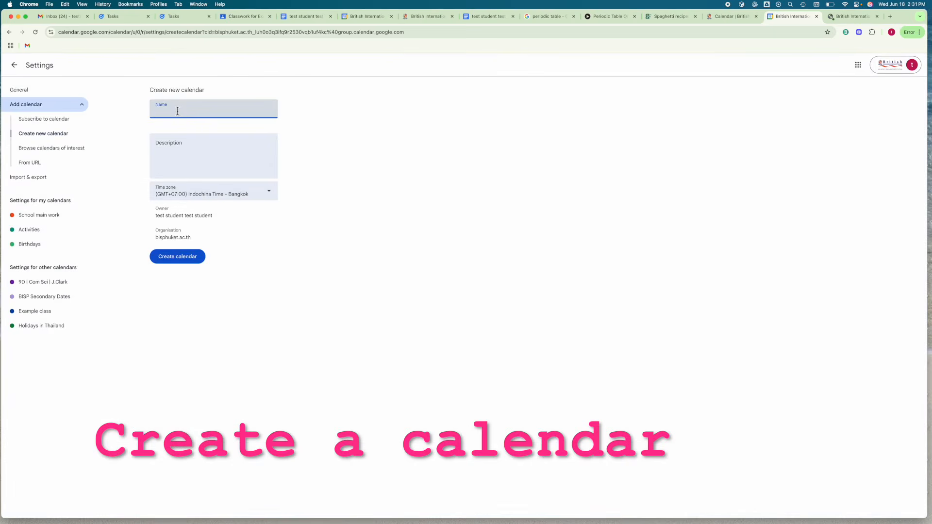
pyautogui.write('Timetable')
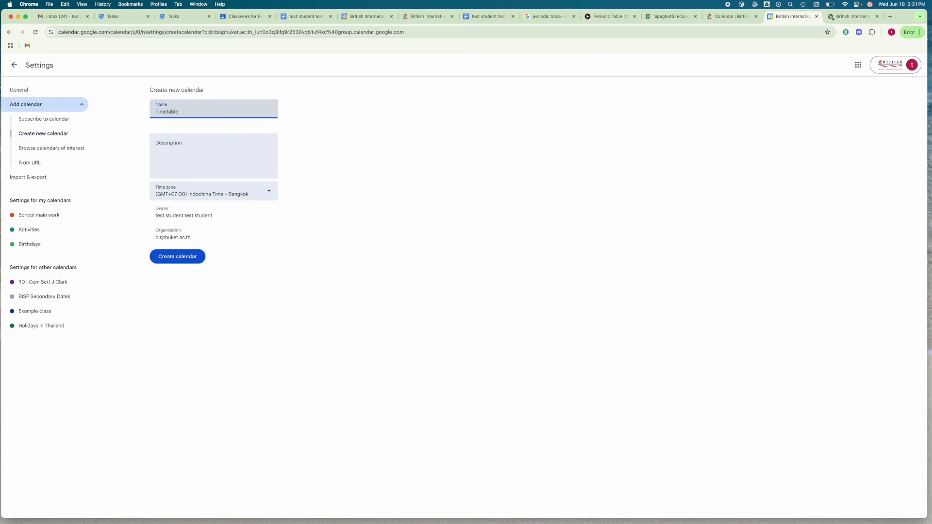
pyautogui.click(189, 266)
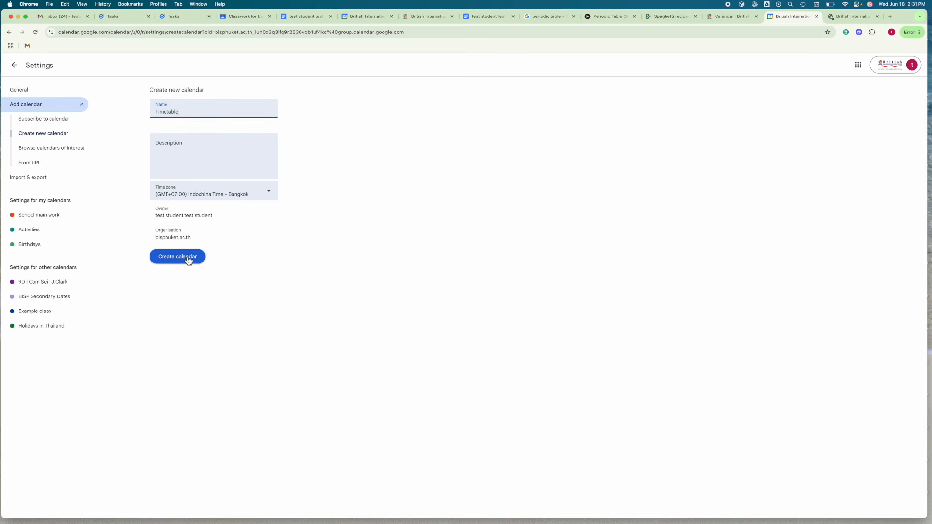
pyautogui.click(15, 66)
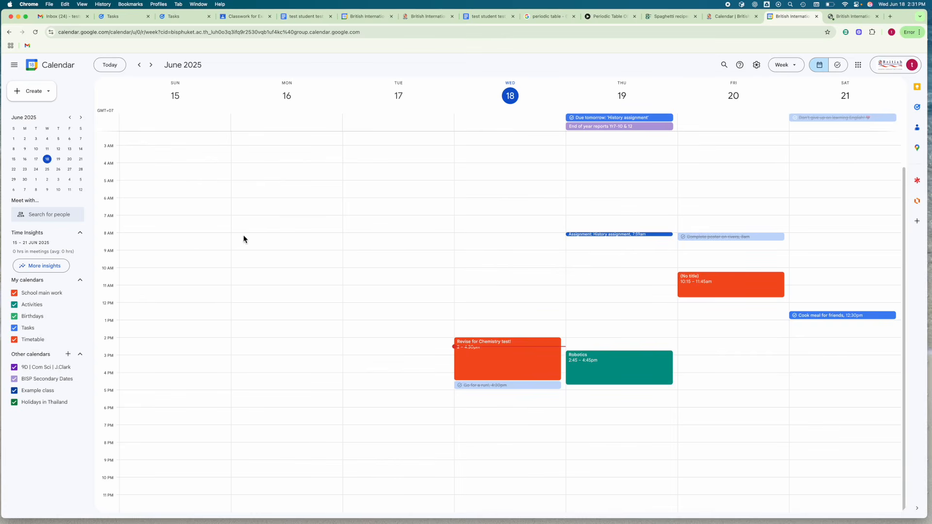
# Draft an event titled Com Sci on Monday, 16 June from 8:05am to 9:05am
pyautogui.moveTo(268, 239); pyautogui.dragTo(269, 263)
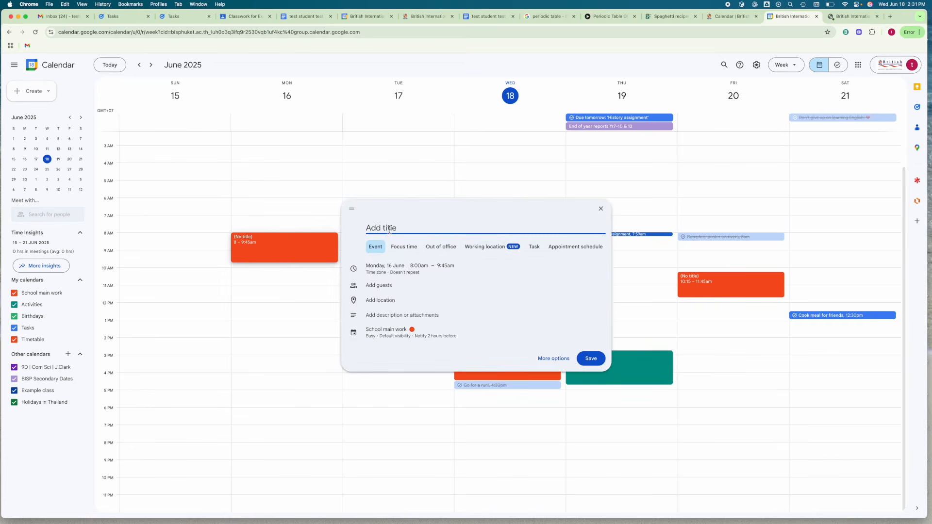
pyautogui.write('Com Sci')
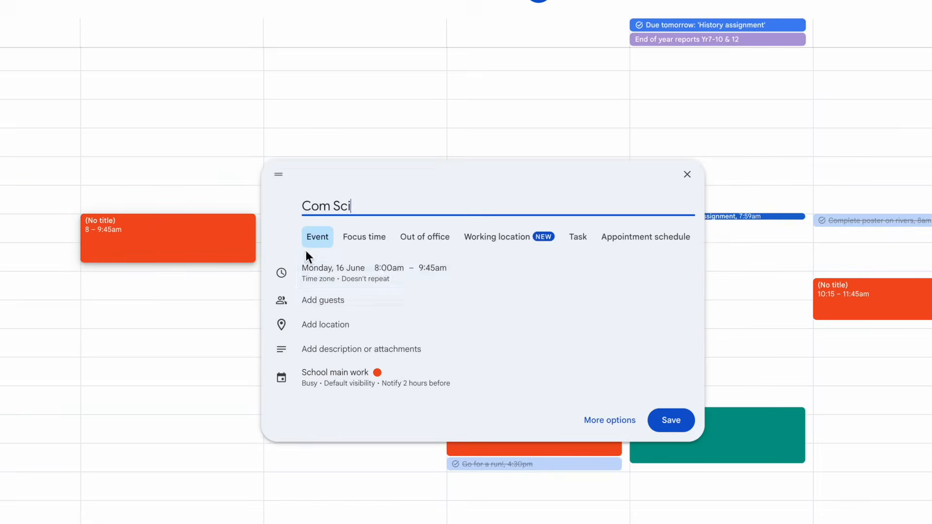
pyautogui.click(418, 266)
pyautogui.click(416, 276)
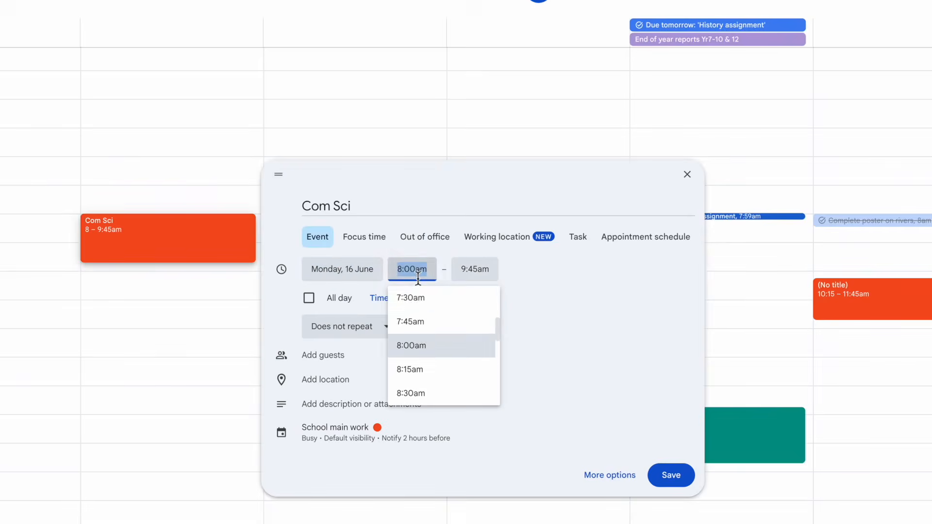
pyautogui.write('8:05')
pyautogui.press('Tab')
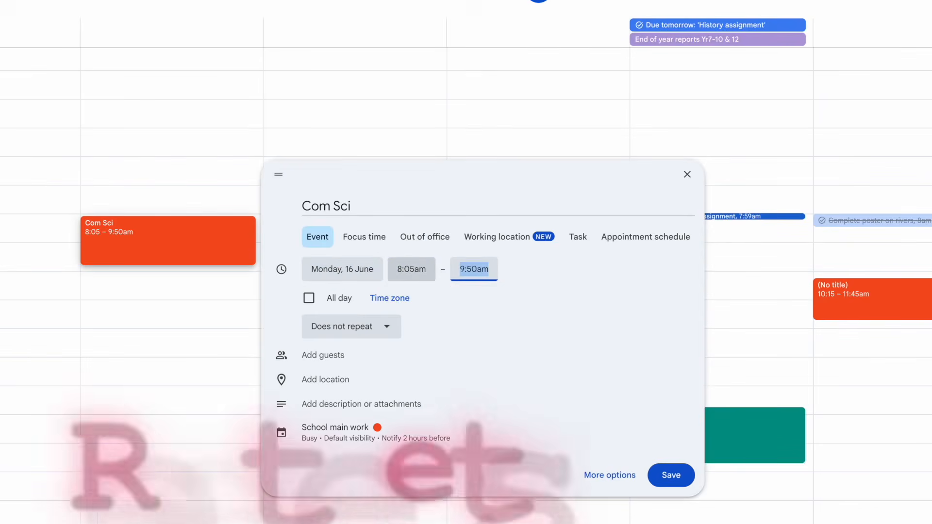
pyautogui.write('9:05')
pyautogui.press('Tab')
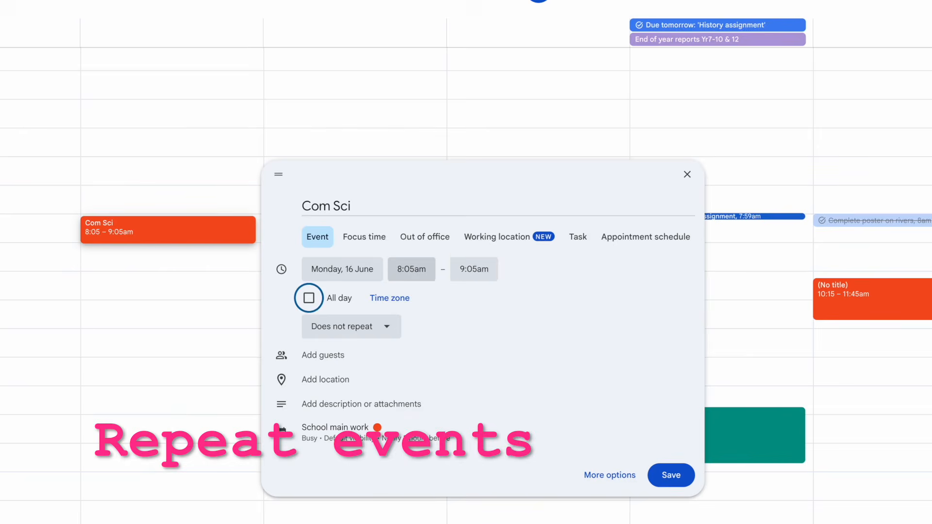
# Make the Com Sci event repeat weekly on Monday, with a custom recurrence that ends on 29 Jun 2026
pyautogui.click(400, 325)
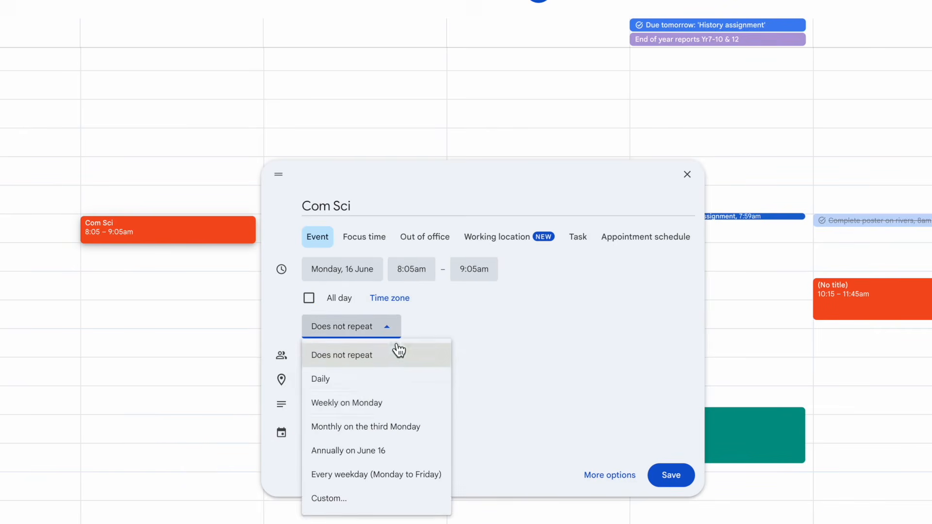
pyautogui.click(411, 412)
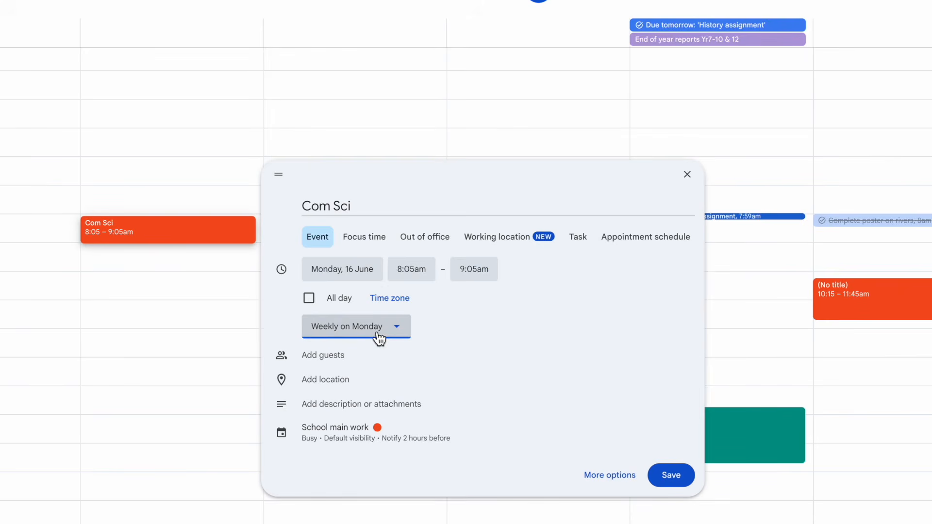
pyautogui.click(402, 333)
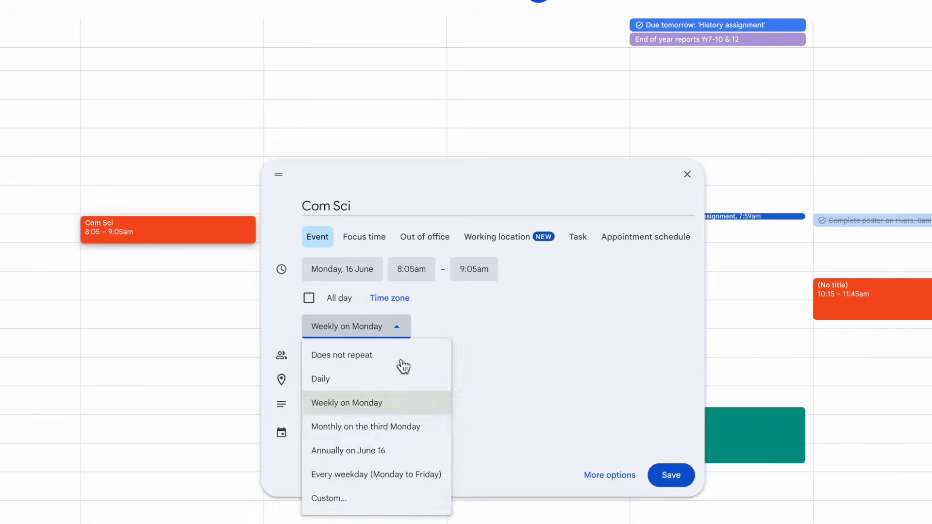
pyautogui.click(379, 495)
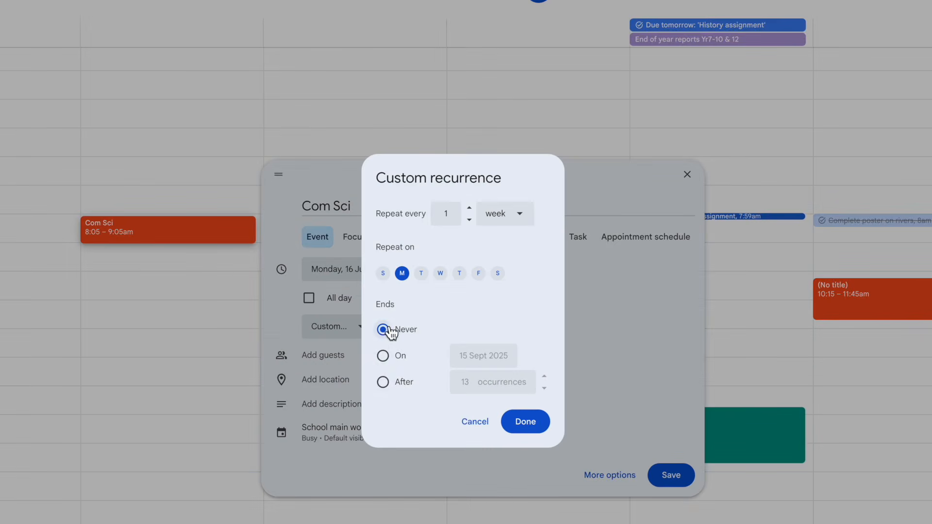
pyautogui.click(383, 356)
pyautogui.click(480, 359)
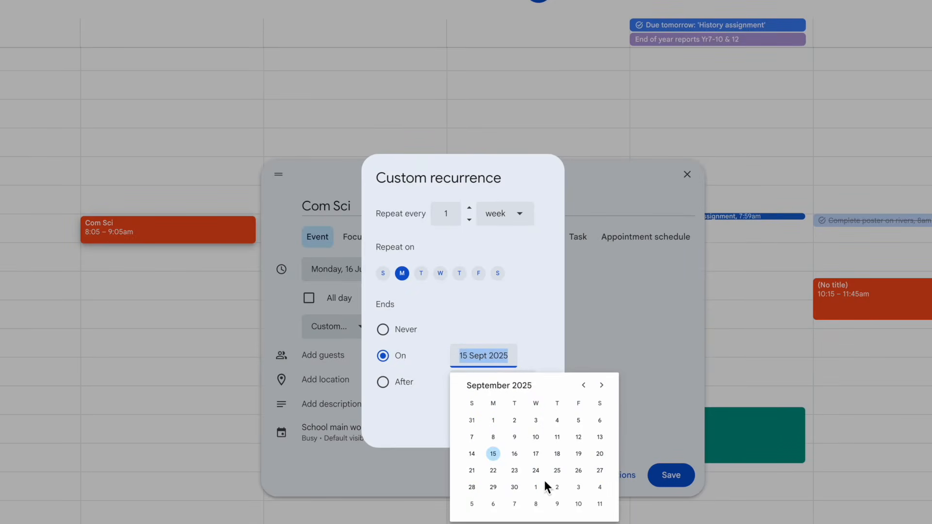
pyautogui.click(602, 385)
pyautogui.click(602, 385)
pyautogui.click(601, 385)
pyautogui.click(602, 385)
pyautogui.click(584, 385)
pyautogui.click(584, 385)
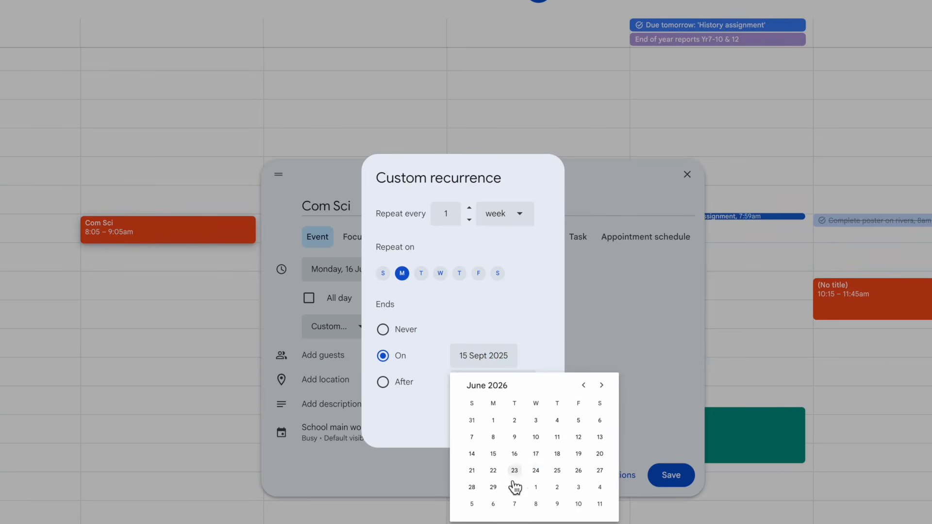
pyautogui.click(493, 487)
pyautogui.click(537, 429)
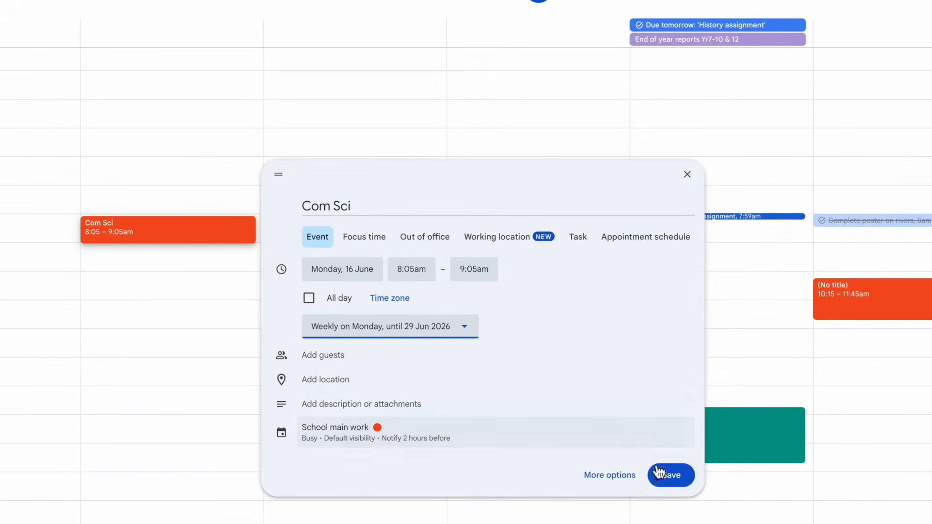
# Assign the Com Sci event to the Timetable calendar, look at the event colour choices, and save the event
pyautogui.click(387, 442)
pyautogui.click(385, 443)
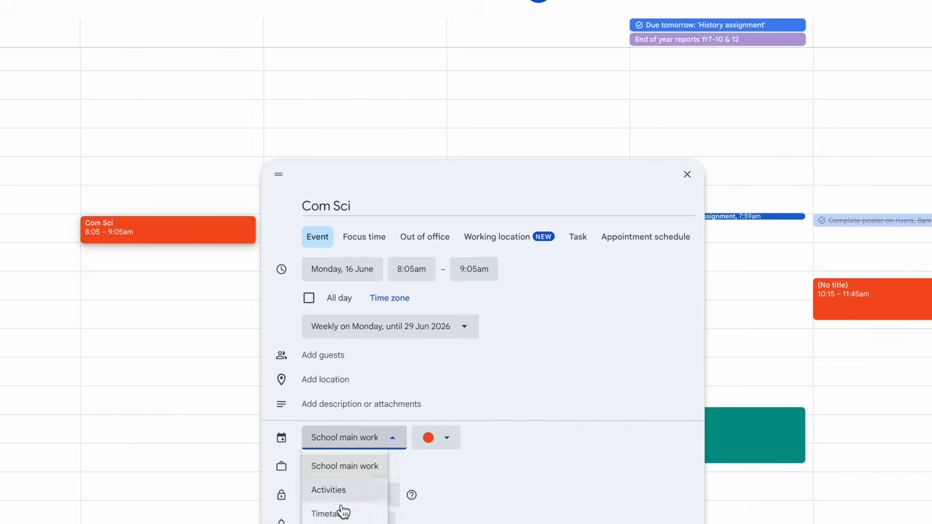
pyautogui.click(343, 513)
pyautogui.click(420, 440)
pyautogui.click(556, 430)
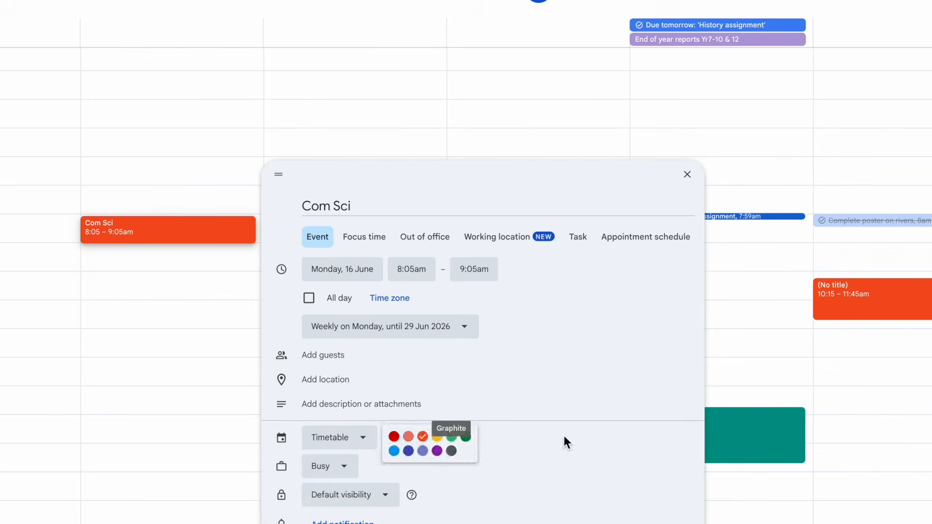
pyautogui.click(674, 523)
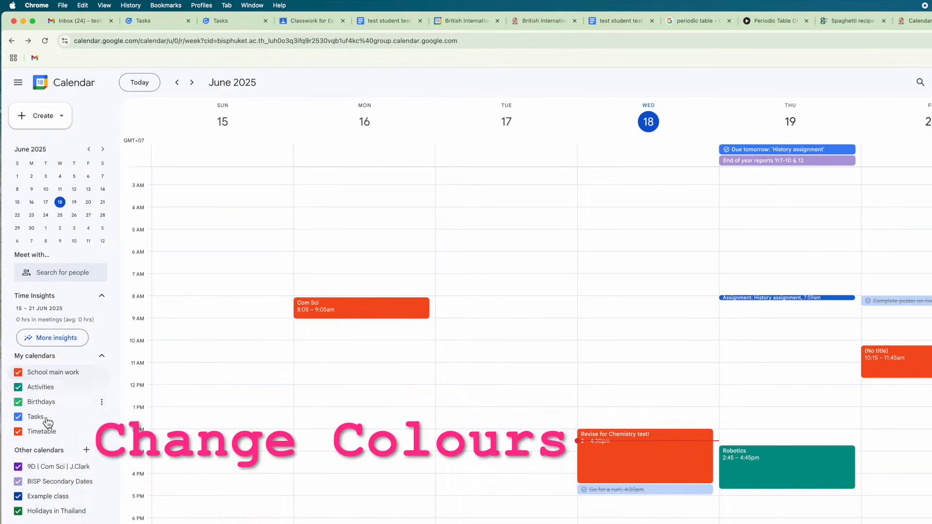
# Change the Timetable calendar's colour to grey-brown and check the following weeks for the recurring Com Sci lesson
pyautogui.click(101, 432)
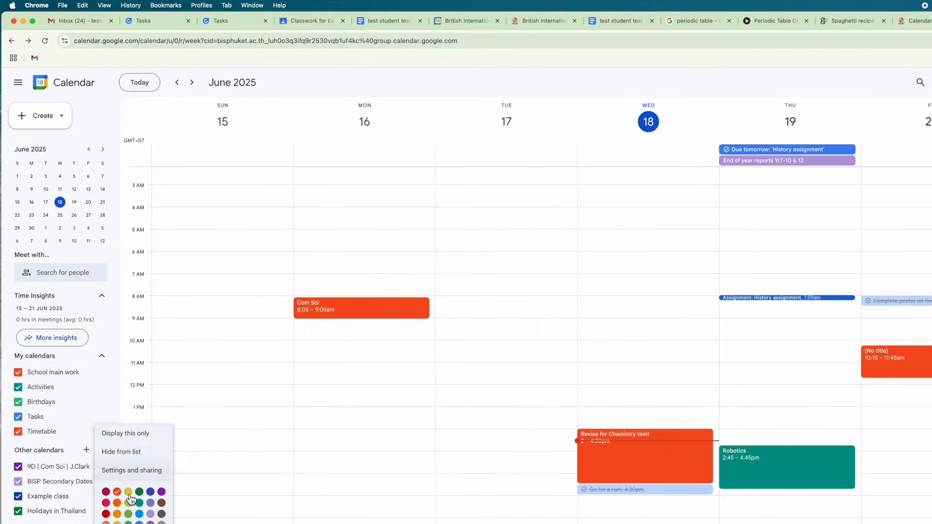
pyautogui.click(158, 520)
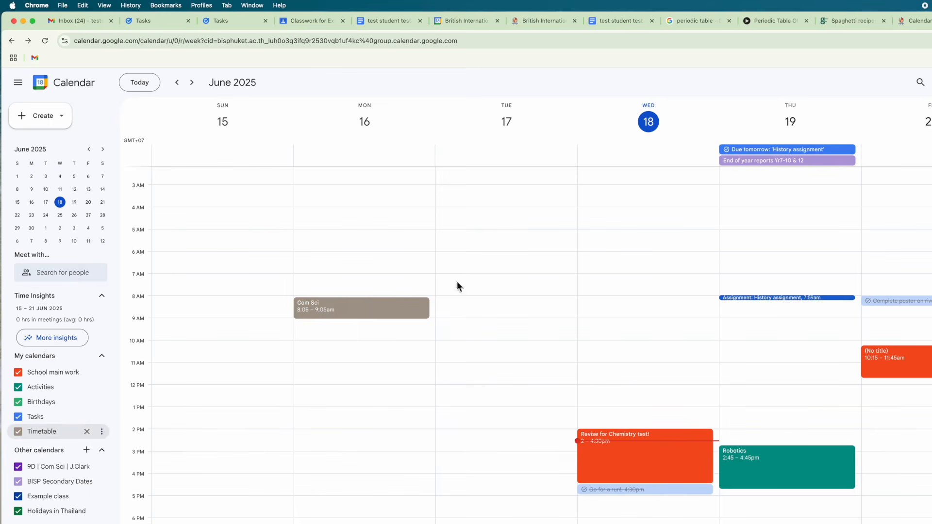
pyautogui.click(193, 83)
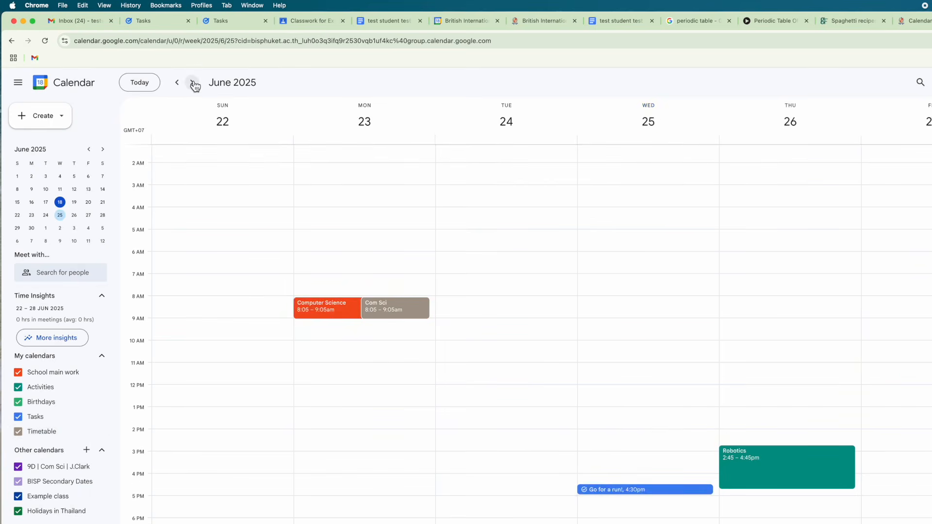
pyautogui.click(193, 84)
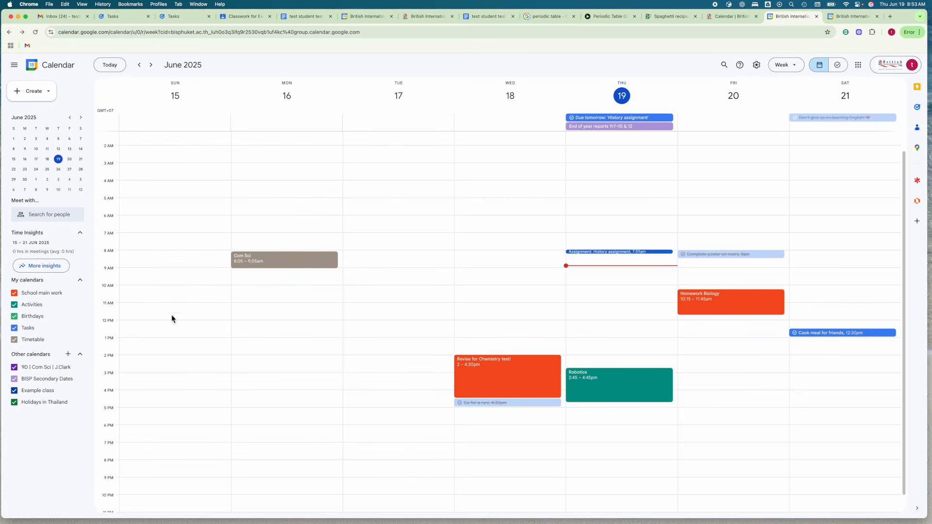
# Open the Revise for Chemistry test! event on Wednesday, 18 June for editing and set its colour to yellow
pyautogui.click(539, 386)
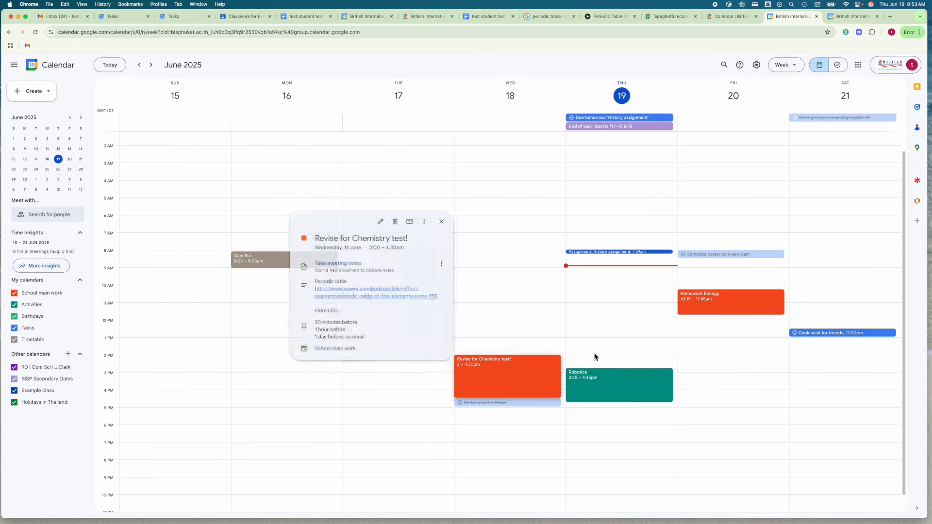
pyautogui.click(719, 312)
pyautogui.click(533, 382)
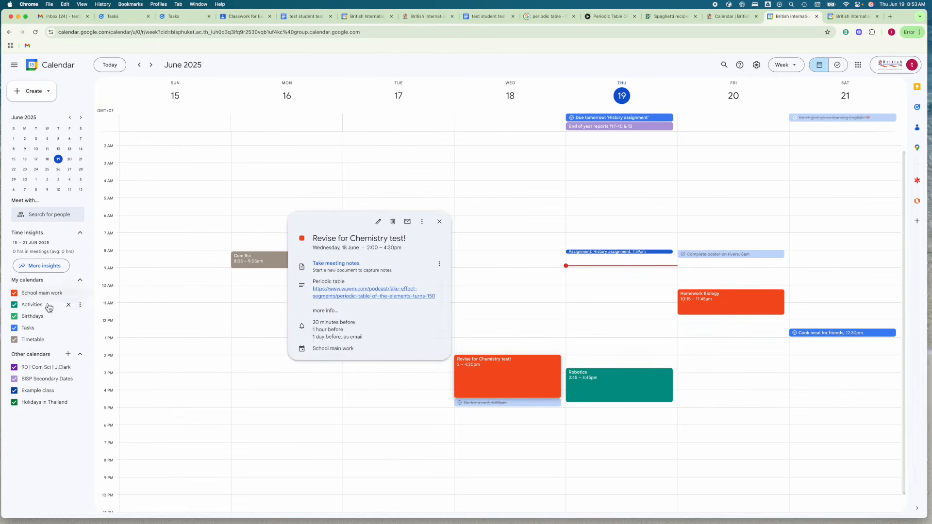
pyautogui.click(517, 369)
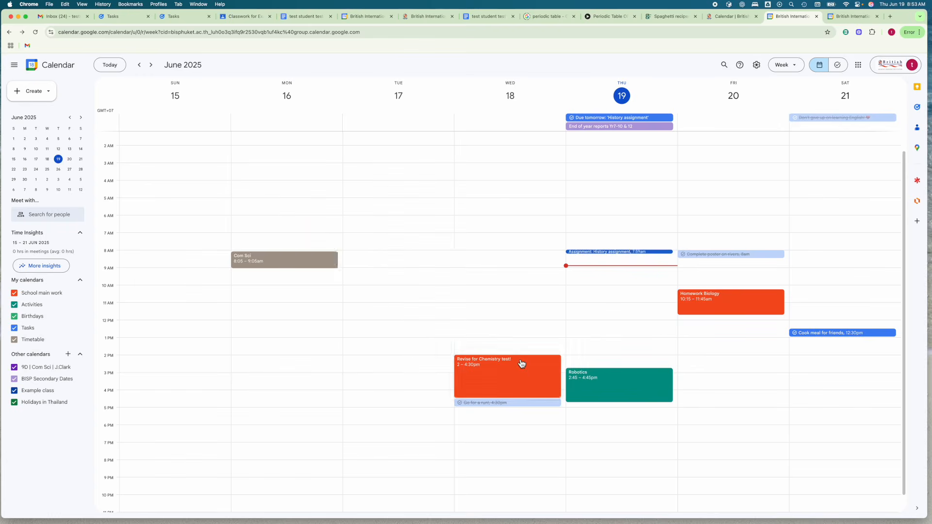
pyautogui.click(521, 364)
pyautogui.click(381, 218)
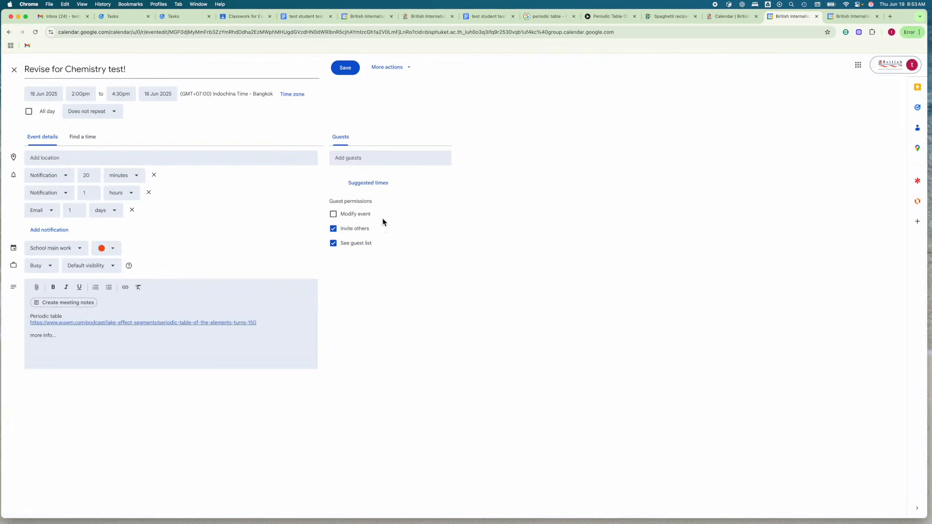
pyautogui.click(108, 250)
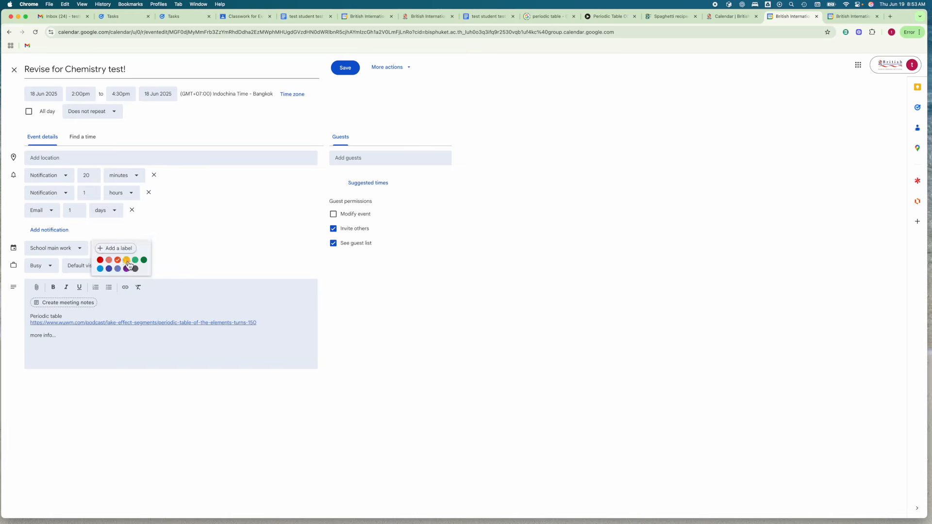
pyautogui.click(128, 264)
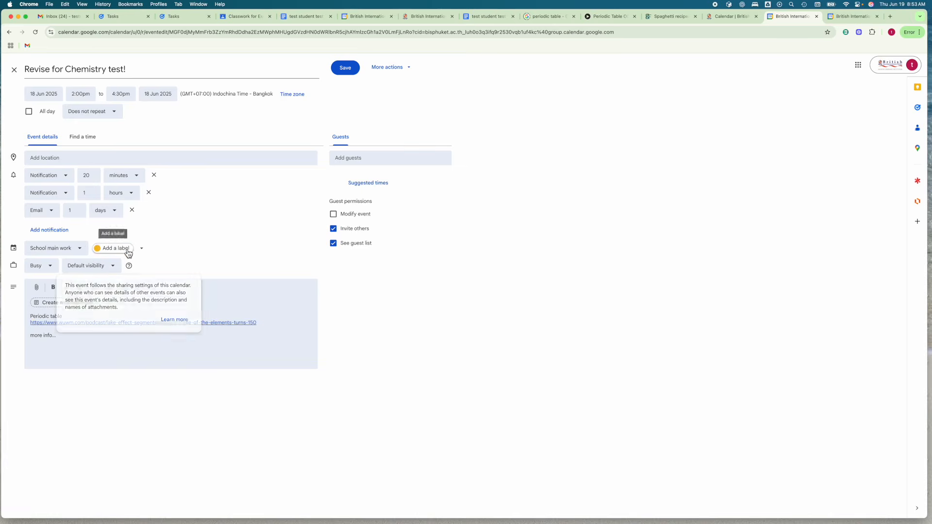
# Label the event's yellow colour REVISION, hide the label from Time Insights, and save the event
pyautogui.click(129, 250)
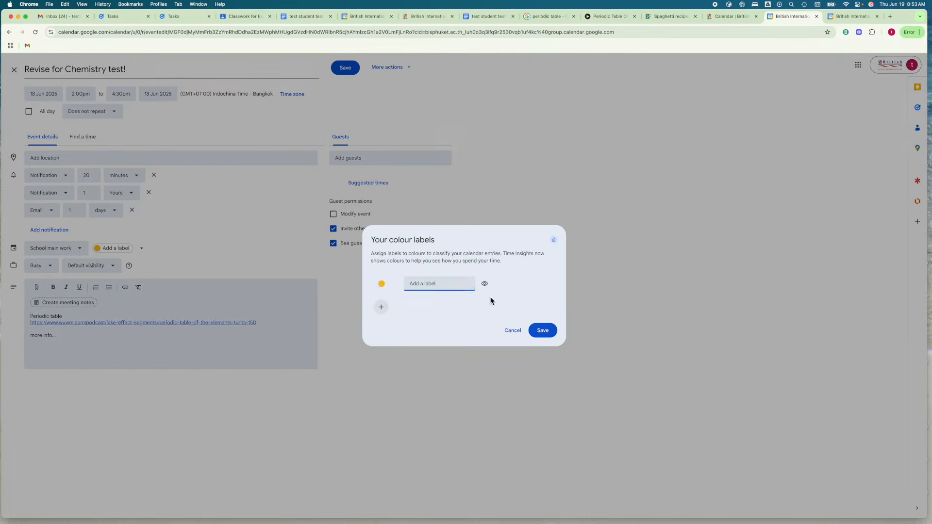
pyautogui.click(446, 283)
pyautogui.click(487, 285)
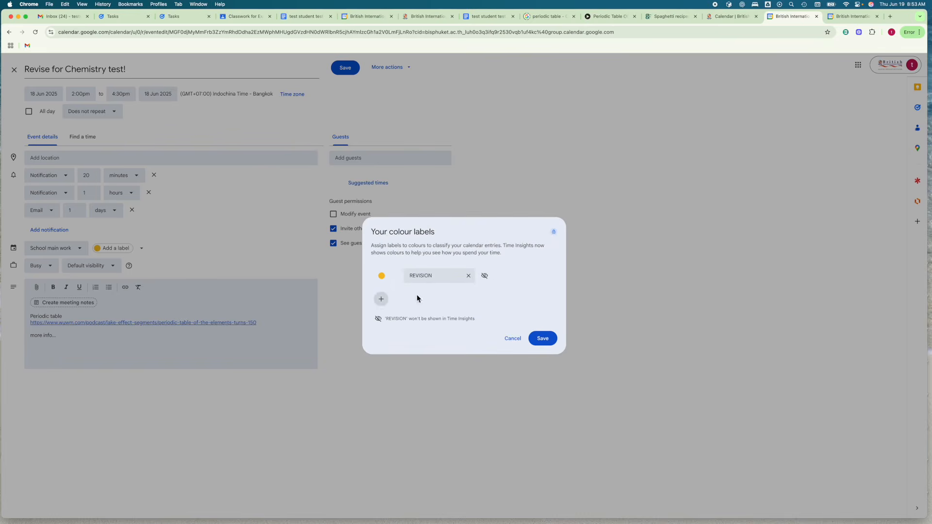
pyautogui.click(542, 336)
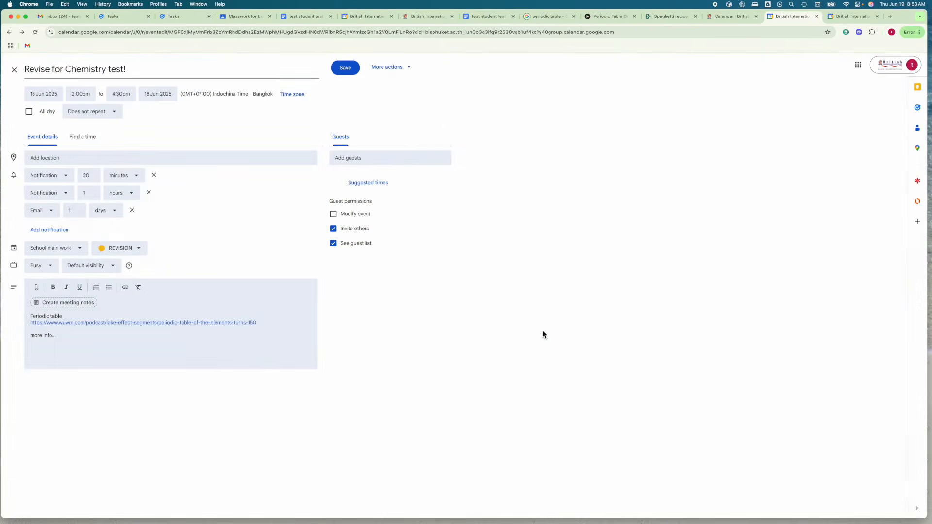
pyautogui.click(344, 67)
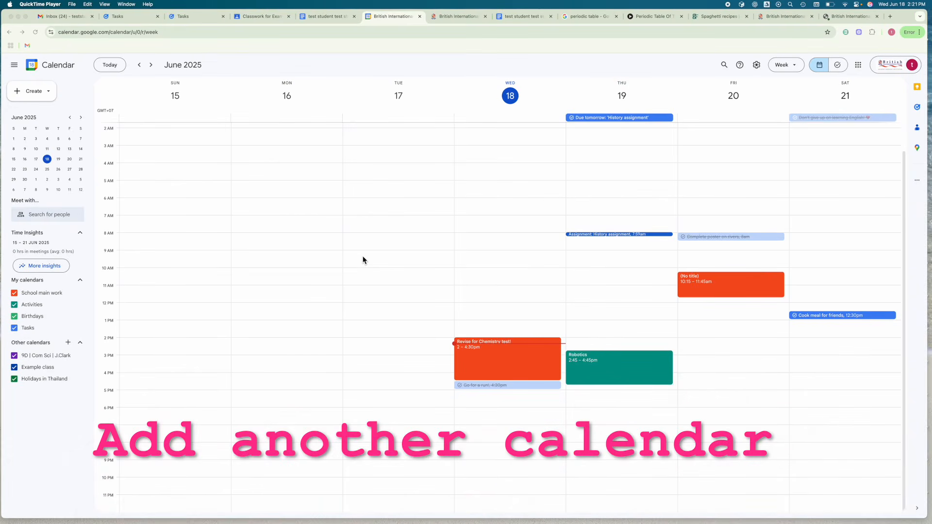
# On the British International School, Phuket website, open the Calendar page from the footer and choose to add the BISP Calendar to Google Calendar
pyautogui.click(798, 19)
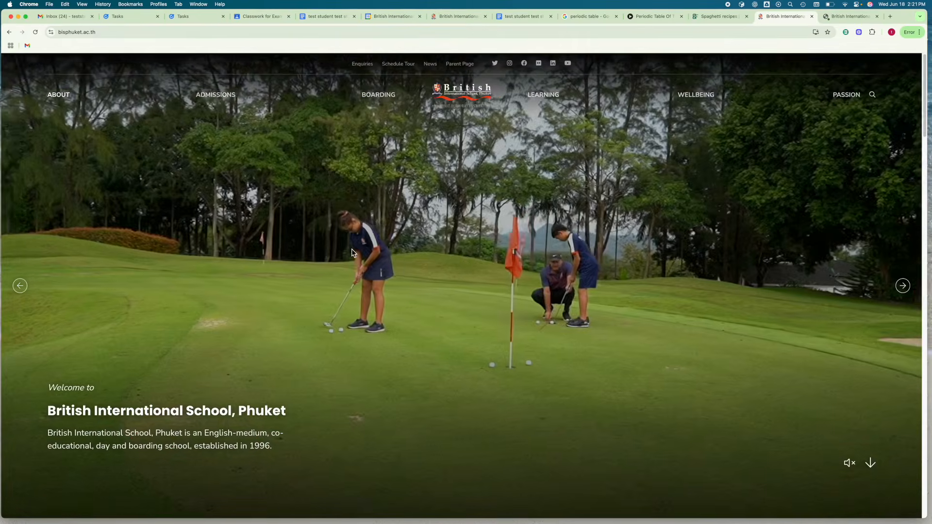
pyautogui.scroll(-2, 457, 266)
pyautogui.scroll(-20, 457, 266)
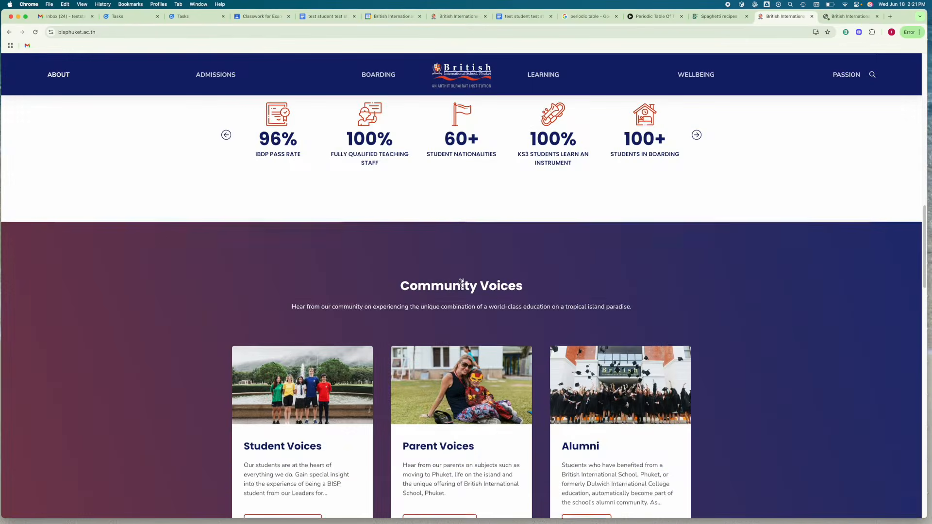
pyautogui.scroll(-20, 462, 283)
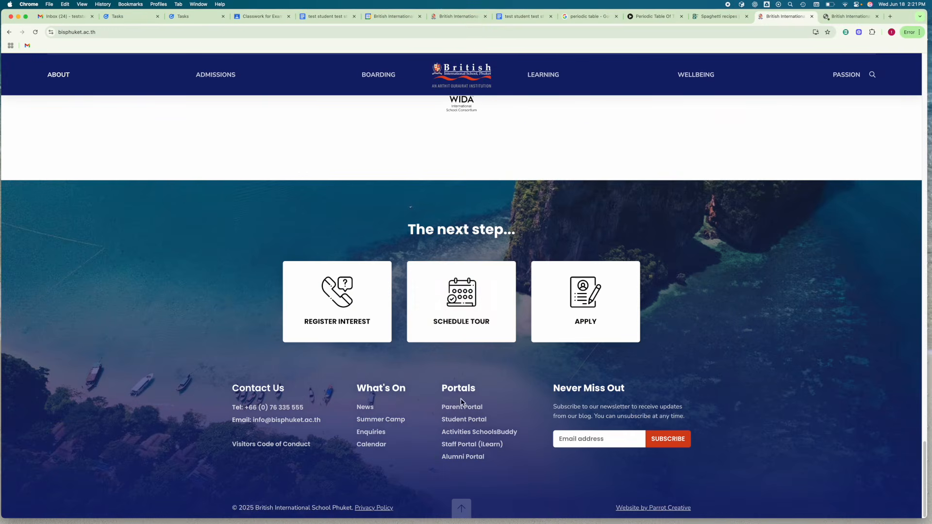
pyautogui.click(372, 445)
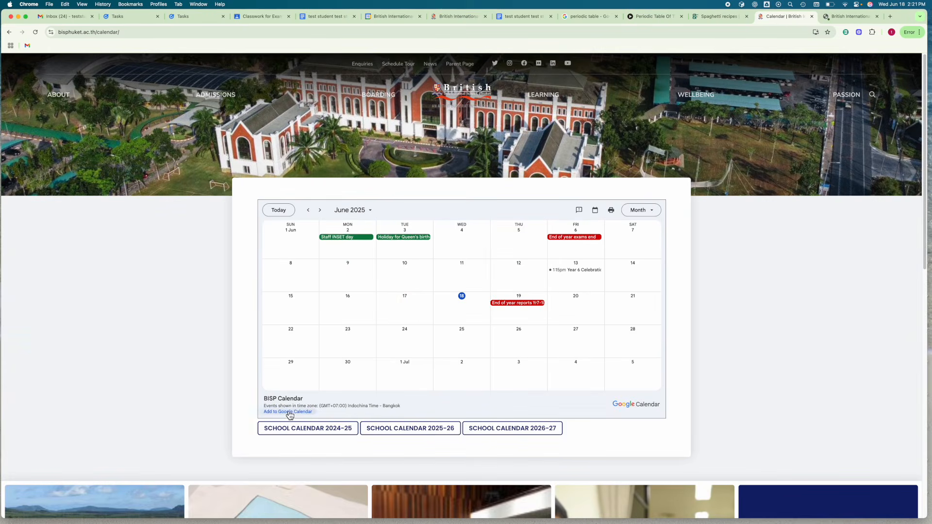
pyautogui.click(294, 413)
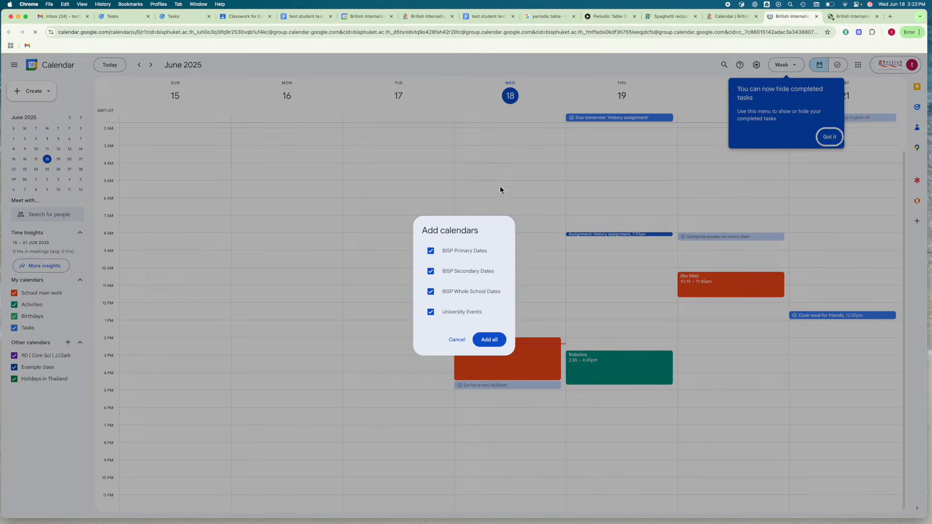
# Add only the BISP Secondary Dates calendar from the offered school calendars and change its colour to light purple
pyautogui.click(430, 251)
pyautogui.click(431, 312)
pyautogui.click(488, 340)
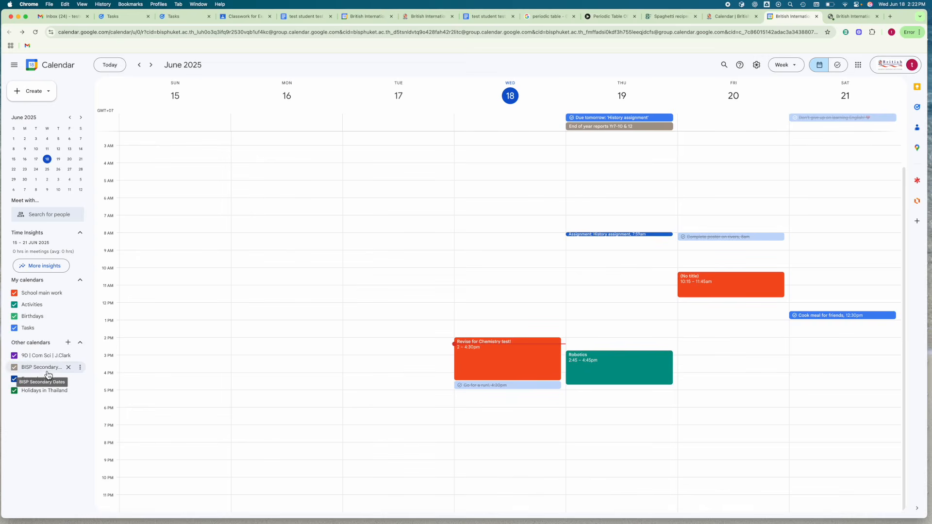
pyautogui.click(81, 368)
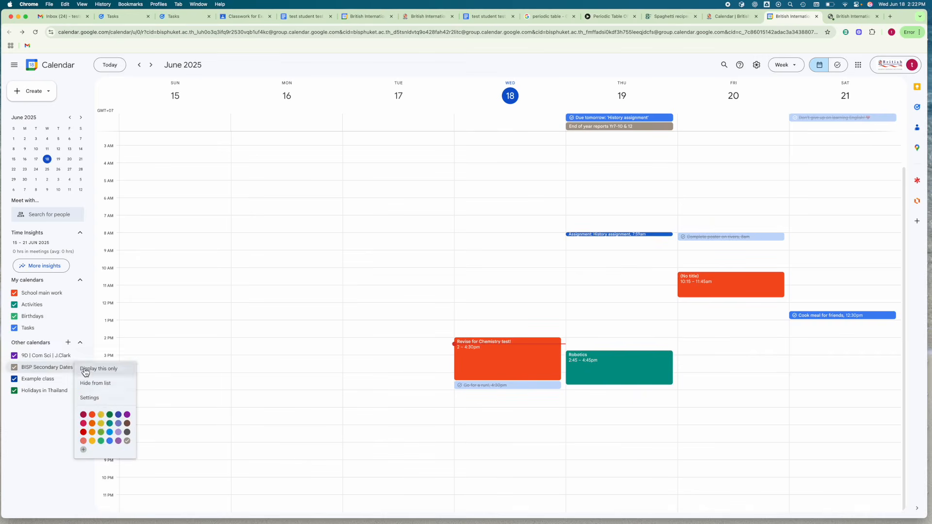
pyautogui.click(119, 434)
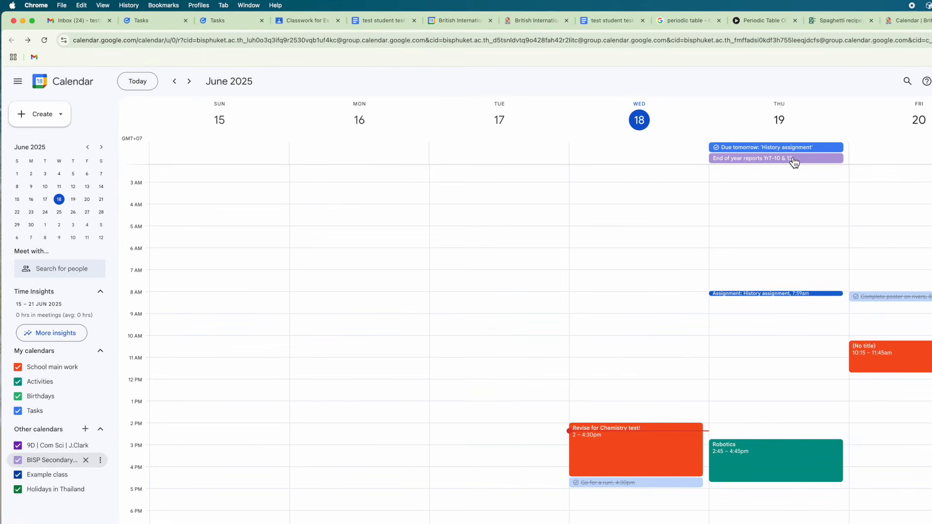
# Browse nearby weeks and view the details of the End of year reports Yr7-10 & 12 and End of year exams end events
pyautogui.click(189, 81)
pyautogui.click(174, 81)
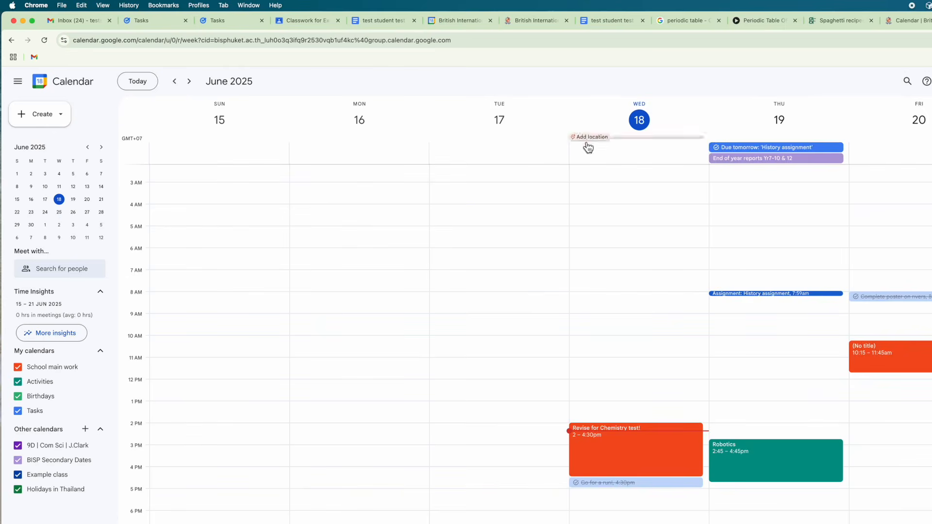
pyautogui.click(733, 165)
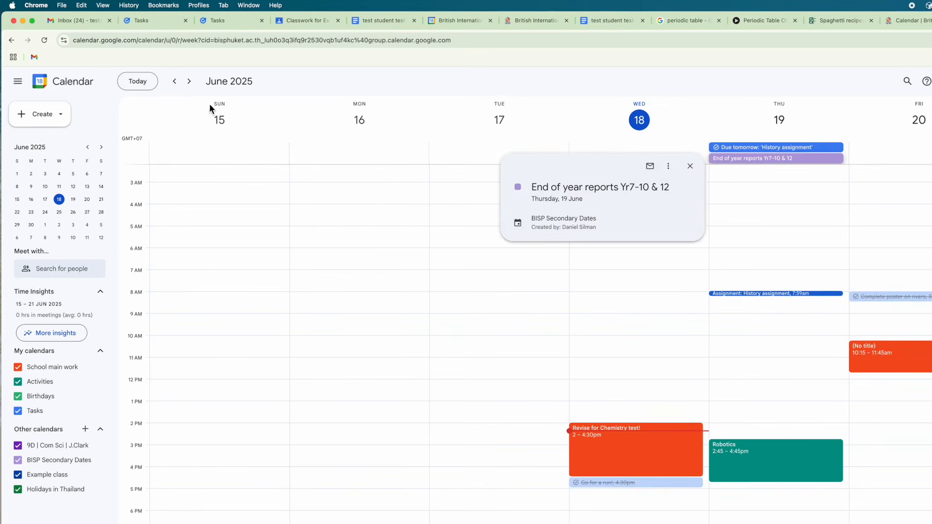
pyautogui.click(174, 81)
pyautogui.click(175, 82)
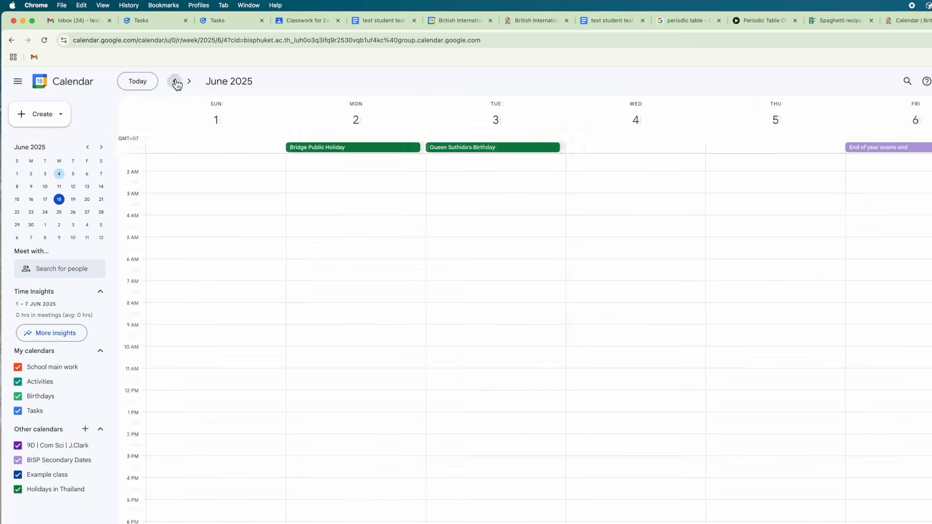
pyautogui.click(900, 150)
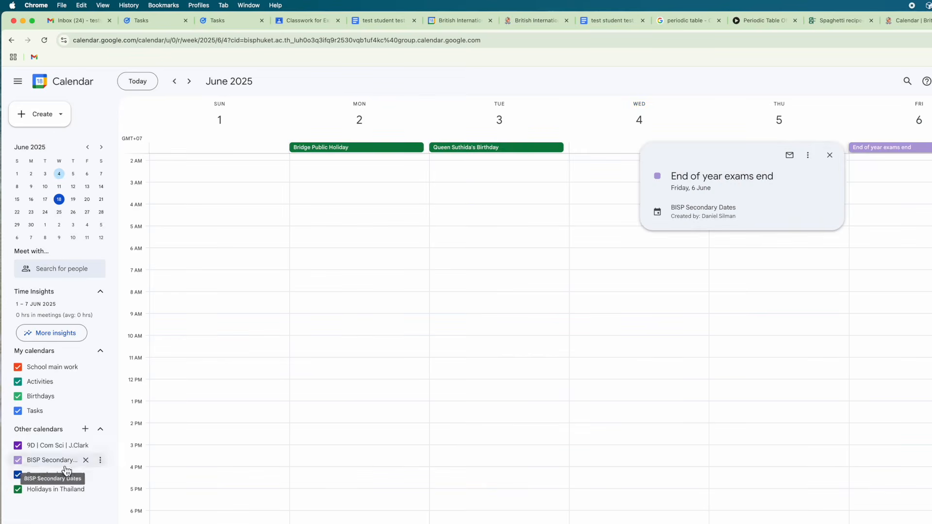
# In the BISP Secondary Dates calendar's settings, add an event notification, look at its time units, and remove it again
pyautogui.click(100, 461)
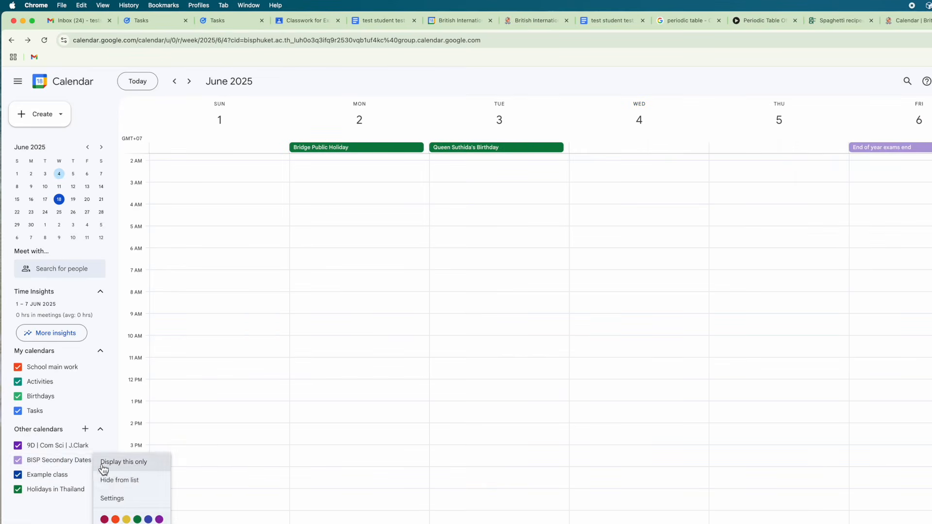
pyautogui.click(136, 506)
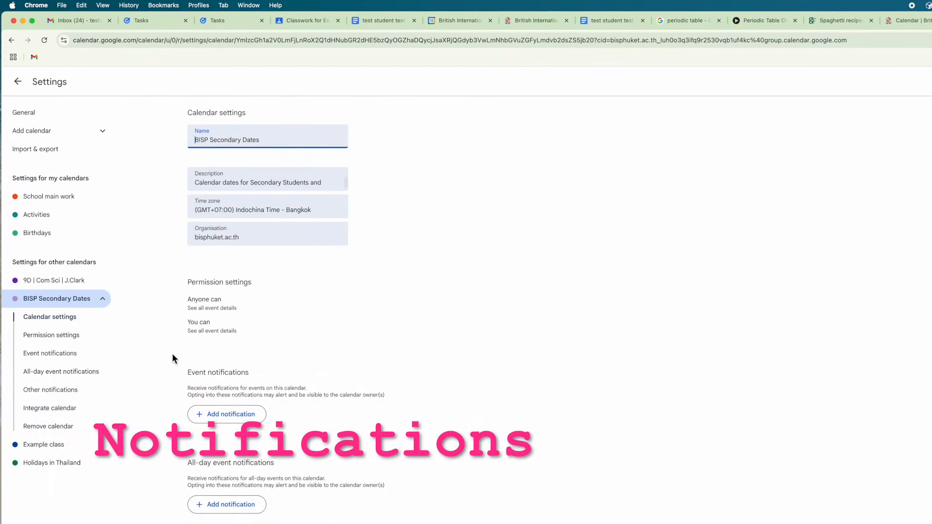
pyautogui.click(226, 422)
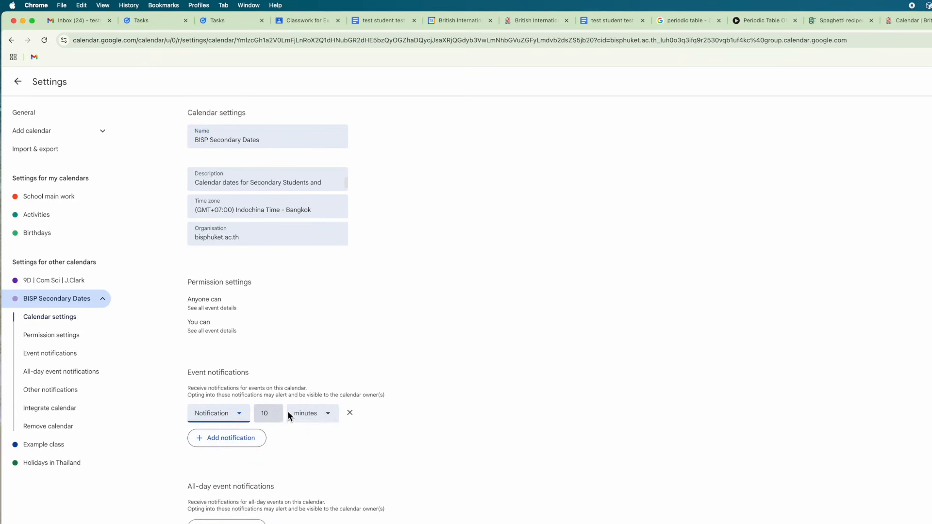
pyautogui.click(313, 414)
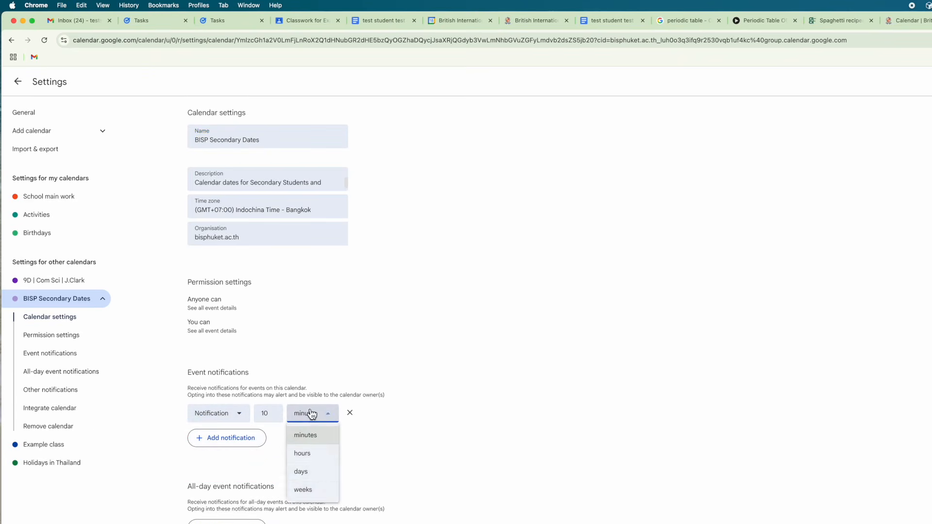
pyautogui.click(350, 414)
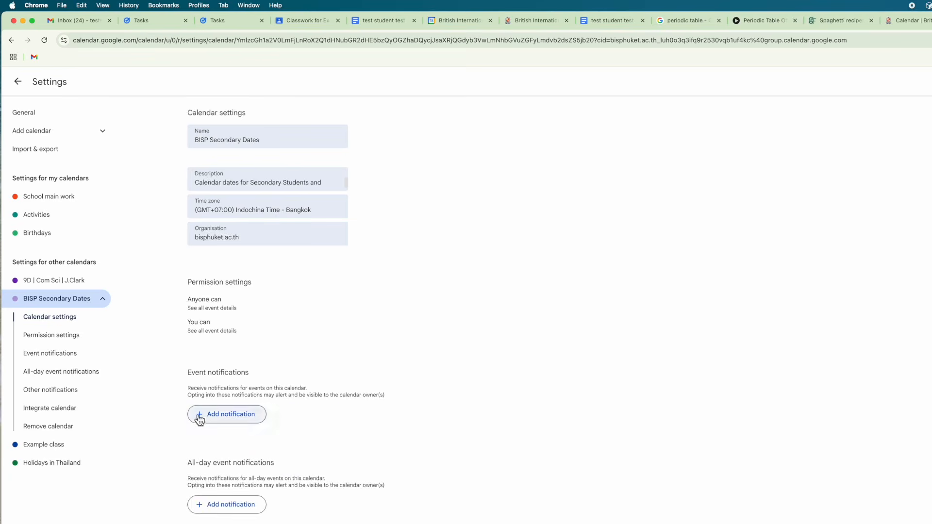
# Open the settings of the 9D Com Sci class calendar to review its event notifications
pyautogui.click(68, 285)
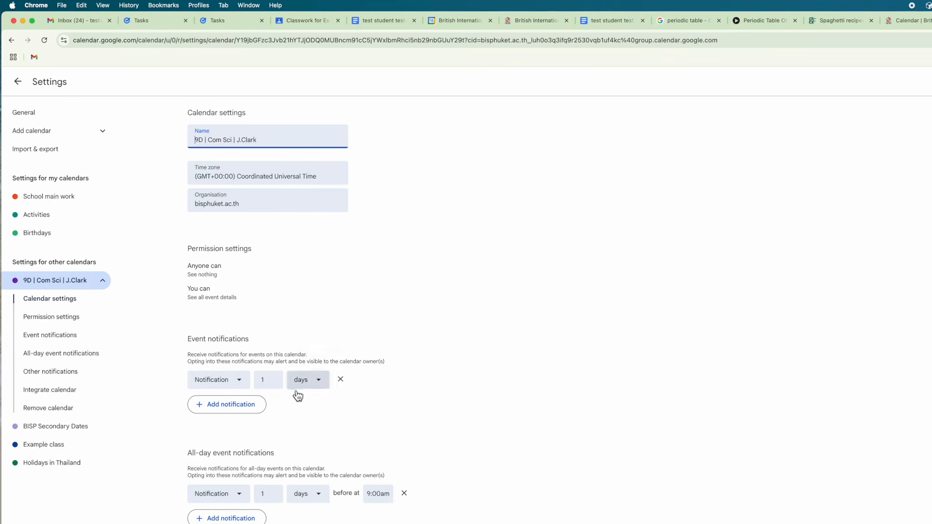
# Set the event notification of the 9D Com Sci calendar to 3 days and that of the School main work calendar to 2 hours
pyautogui.click(273, 379)
pyautogui.click(449, 366)
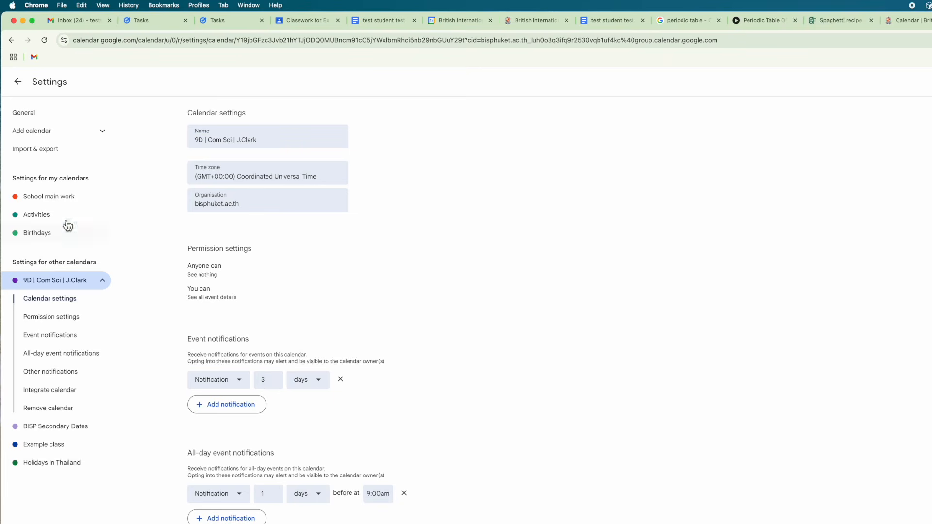
pyautogui.click(57, 198)
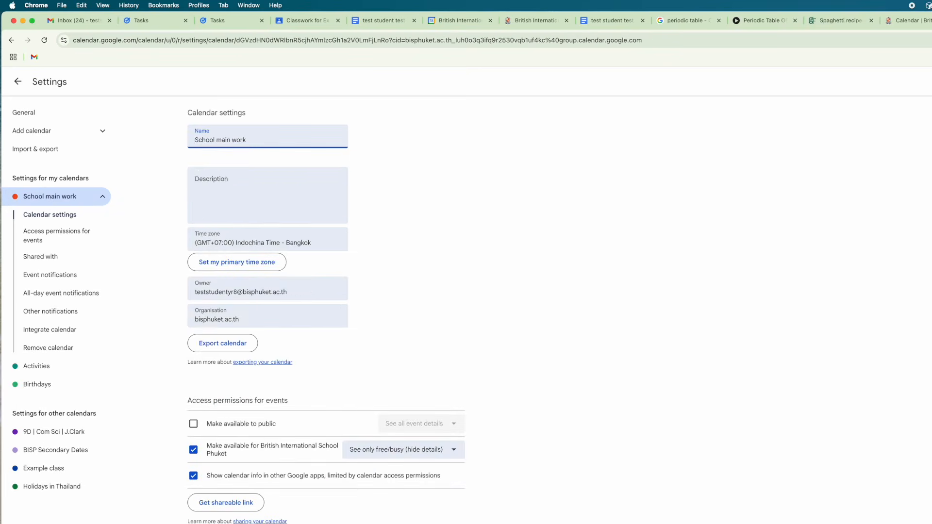
pyautogui.scroll(-6, 374, 516)
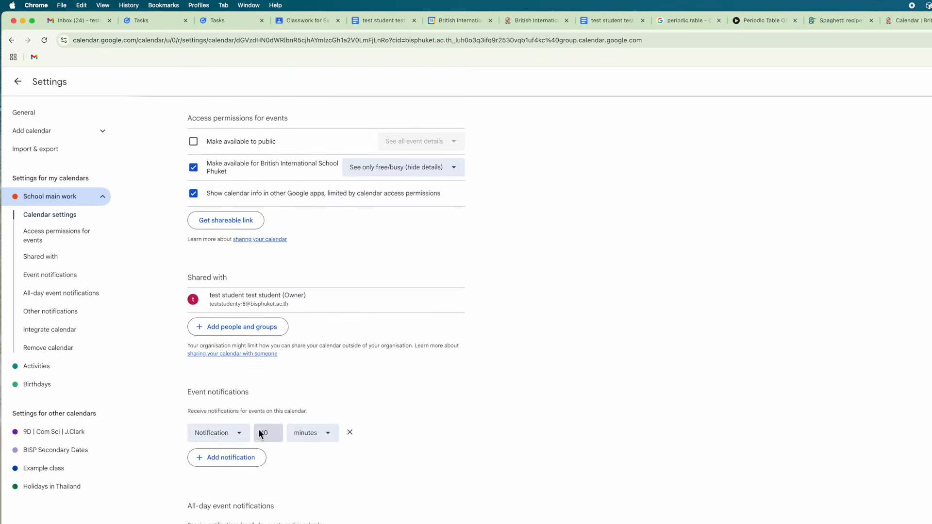
pyautogui.click(273, 430)
pyautogui.click(291, 434)
pyautogui.click(318, 474)
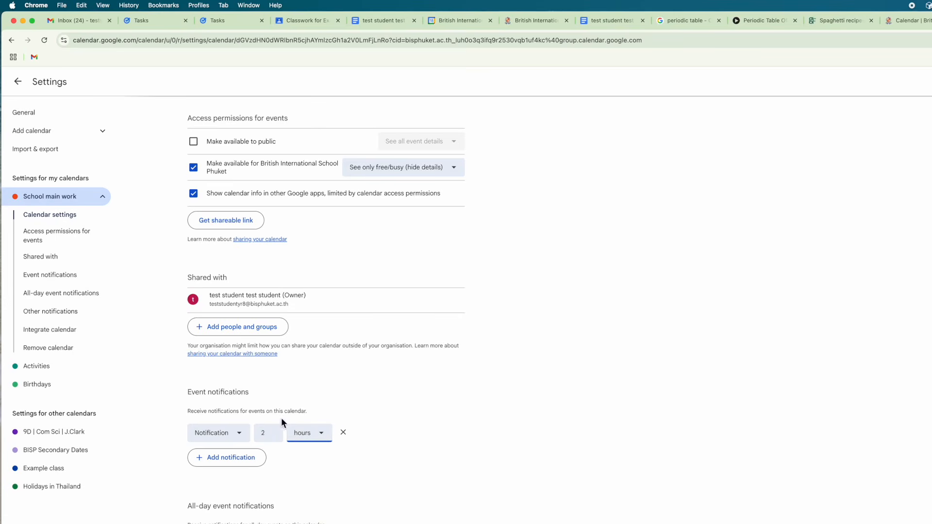
pyautogui.click(348, 376)
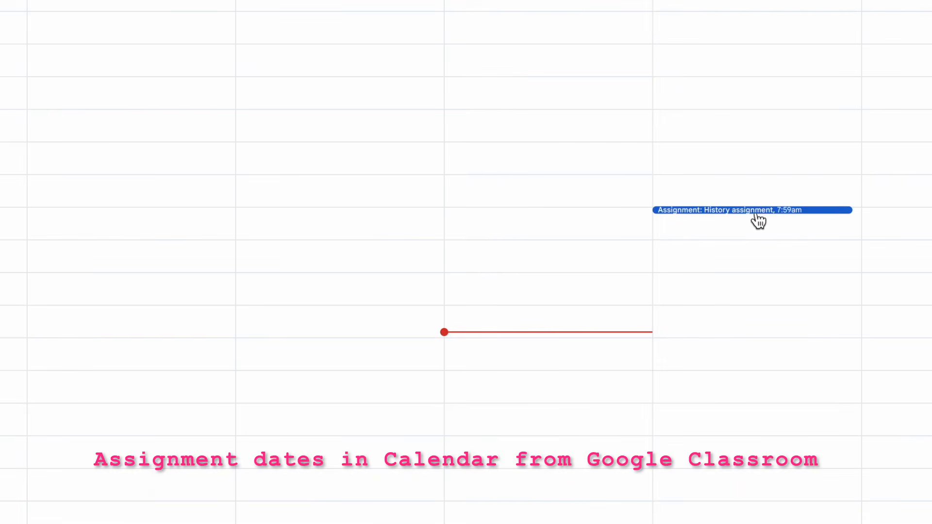
# View the details of the History assignment event on Thursday, 19 June and follow its link to the assignment in Google Classroom
pyautogui.click(789, 211)
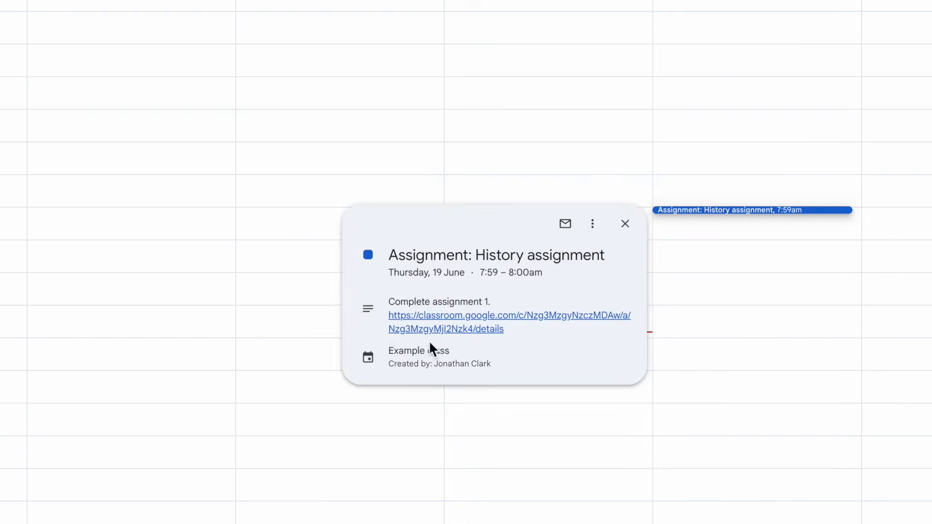
pyautogui.moveTo(408, 303); pyautogui.dragTo(516, 329)
pyautogui.click(516, 329)
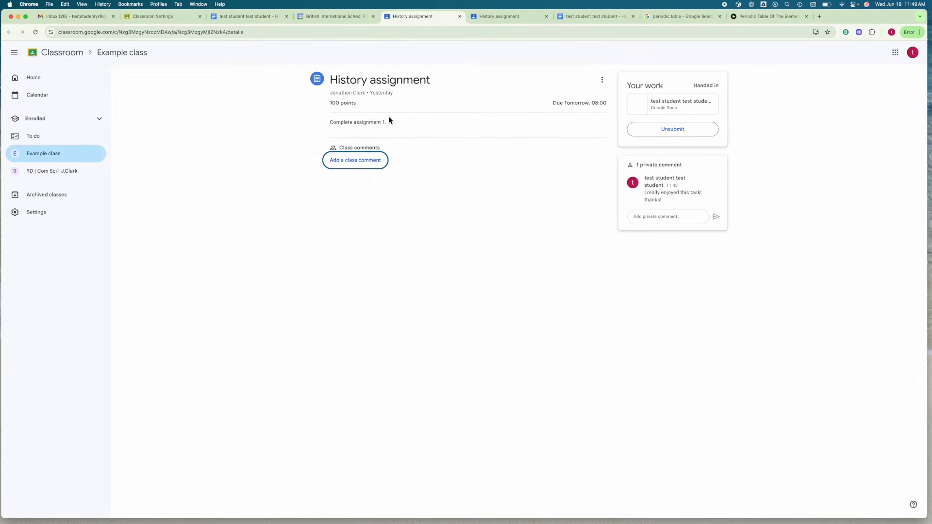
# View the Classroom calendar for all classes, open the History assignment from it, and close that Classroom page after returning to the calendar
pyautogui.click(70, 101)
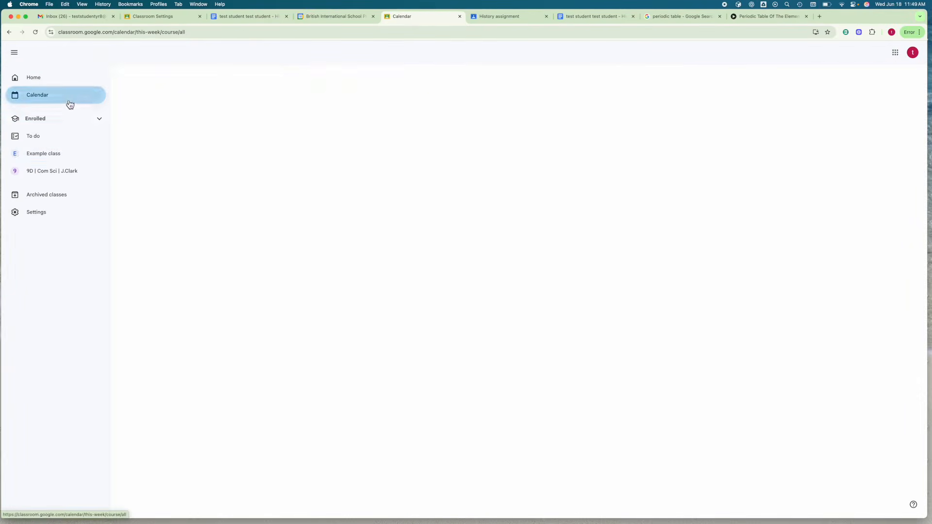
pyautogui.click(516, 150)
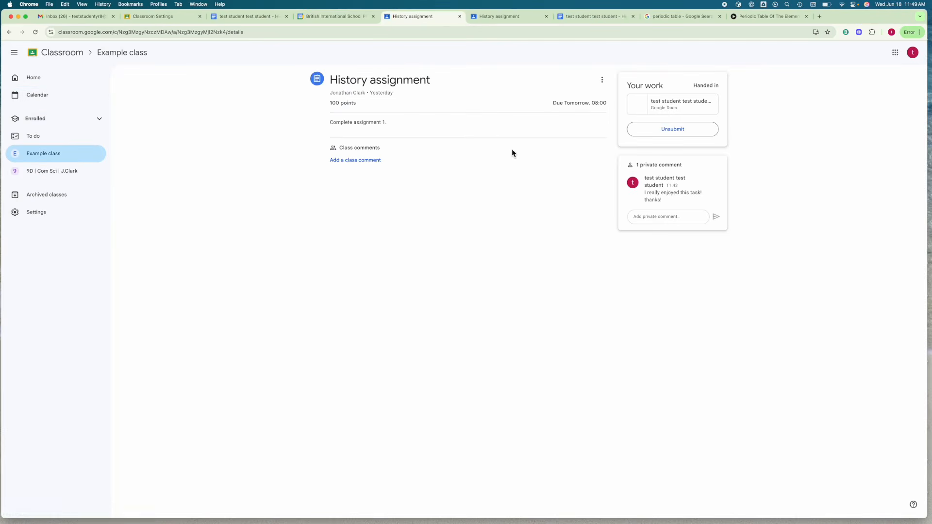
pyautogui.click(34, 97)
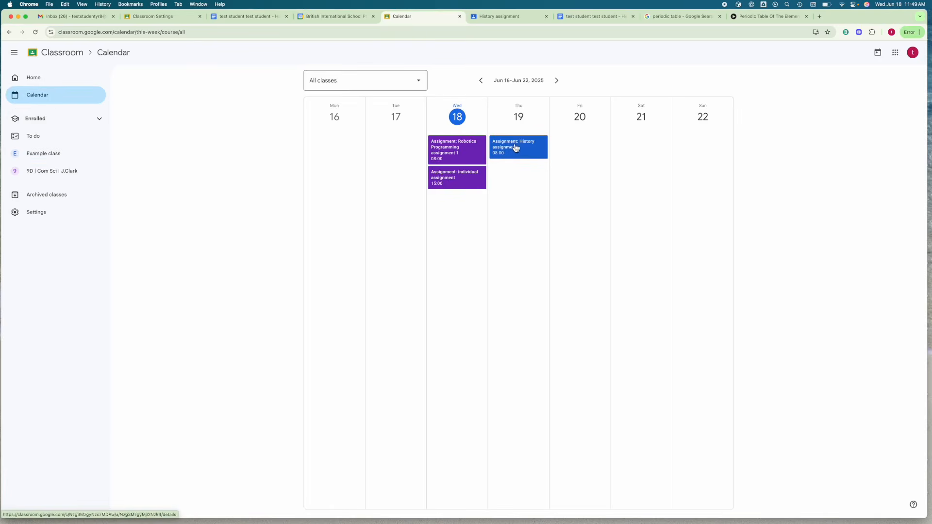
pyautogui.click(460, 17)
pyautogui.click(397, 188)
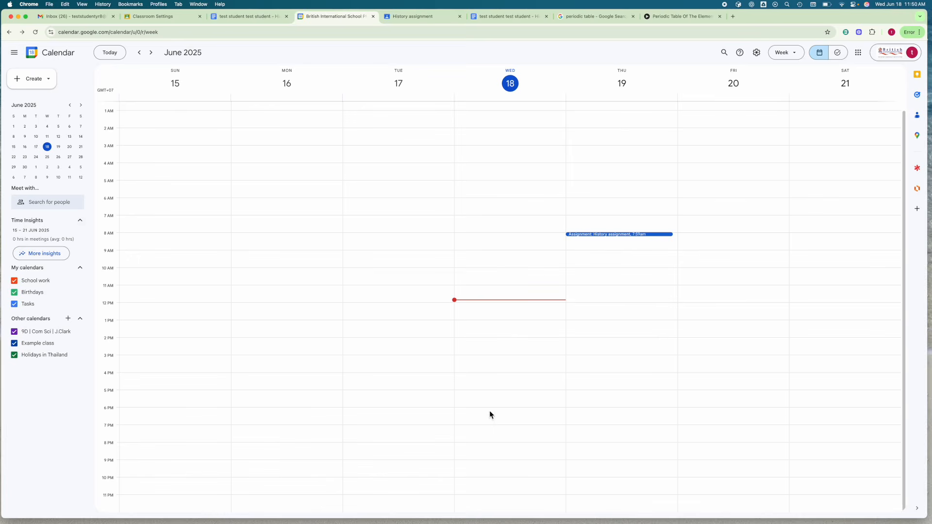
# In Google Calendar, draft an event on Wednesday, 18 June, 5:00pm–7:30pm, titled "Revise for Chemistry test!" with the description "Periodic table"
pyautogui.moveTo(494, 398); pyautogui.dragTo(493, 433)
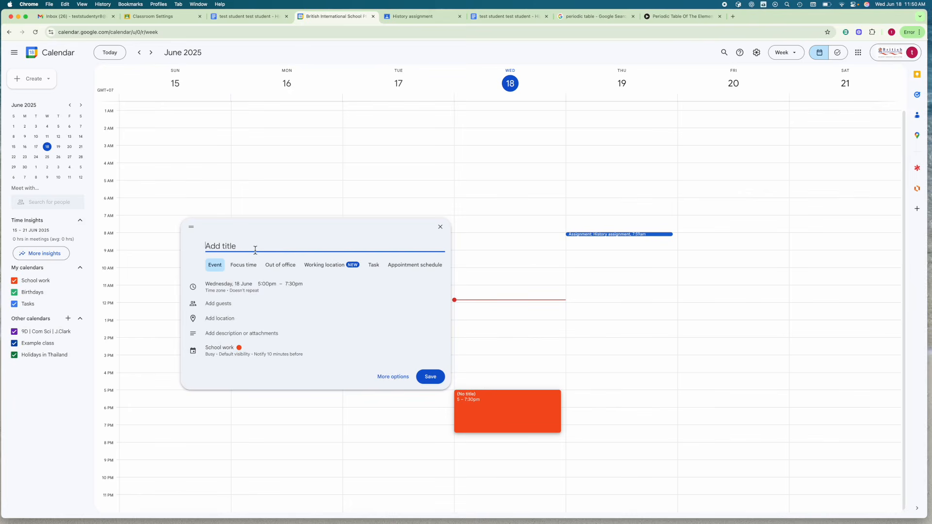
pyautogui.write('Revise for Chemistry test!')
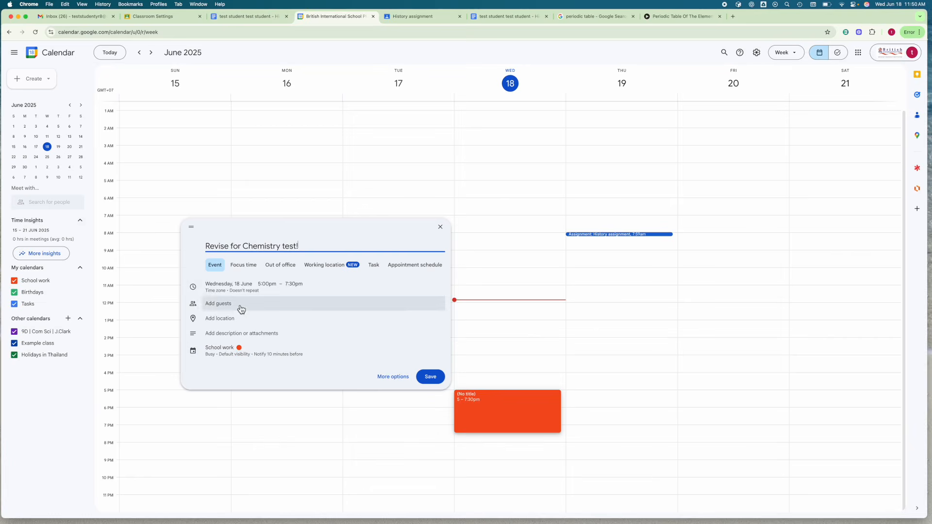
pyautogui.click(282, 335)
pyautogui.write('Periodic table')
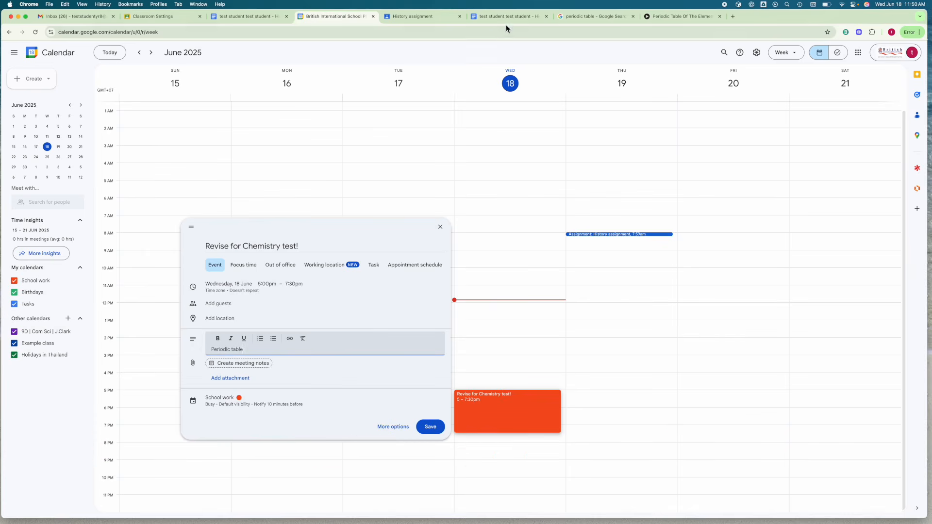
# Copy the web address of the open WUWM periodic table article and paste it below "Periodic table" in the event description
pyautogui.click(662, 16)
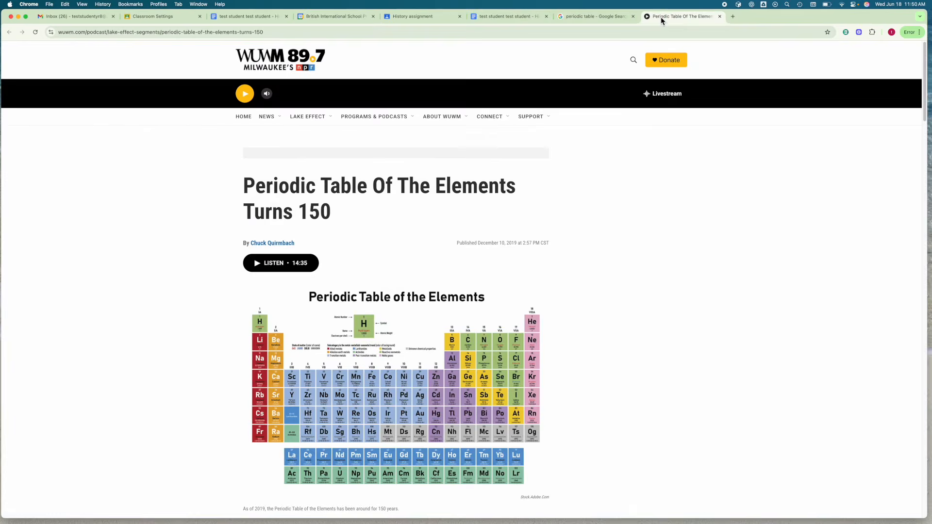
pyautogui.click(508, 32)
pyautogui.press('super+c')
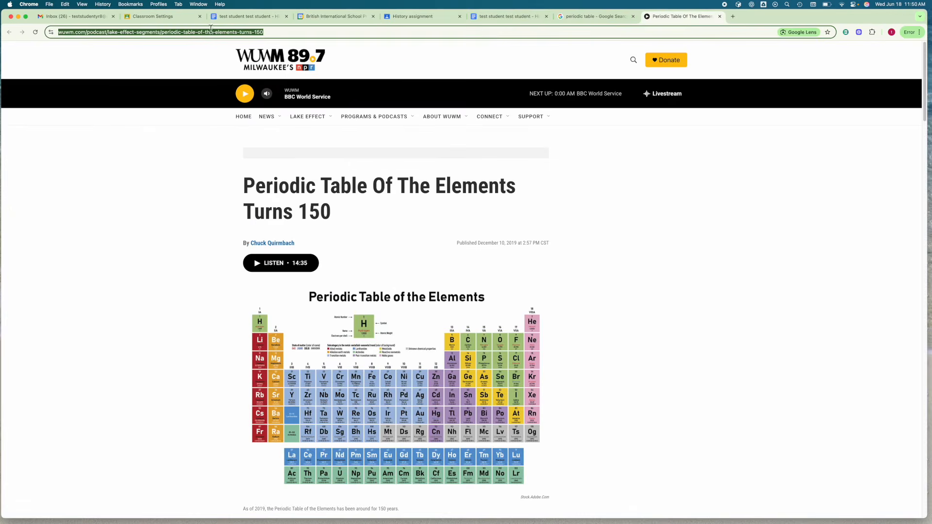
pyautogui.click(335, 16)
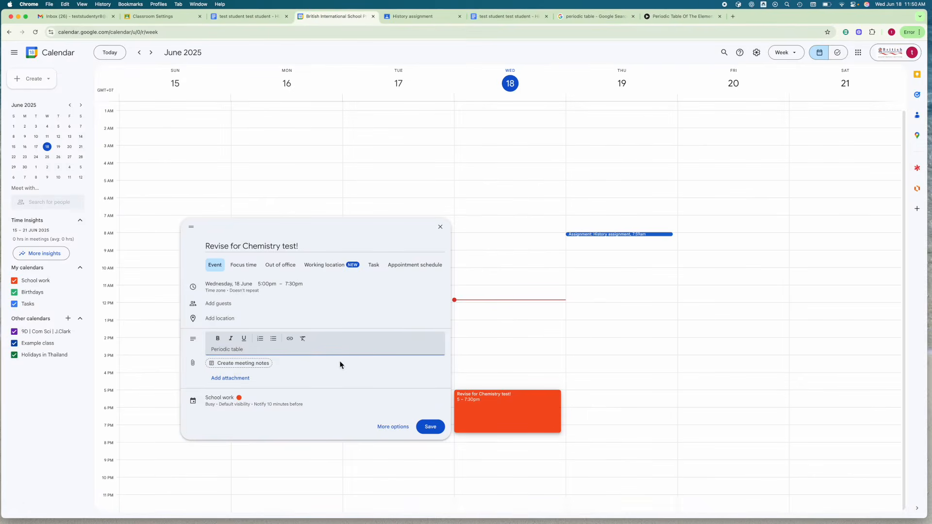
pyautogui.click(329, 348)
pyautogui.press('Return')
pyautogui.press('super+v')
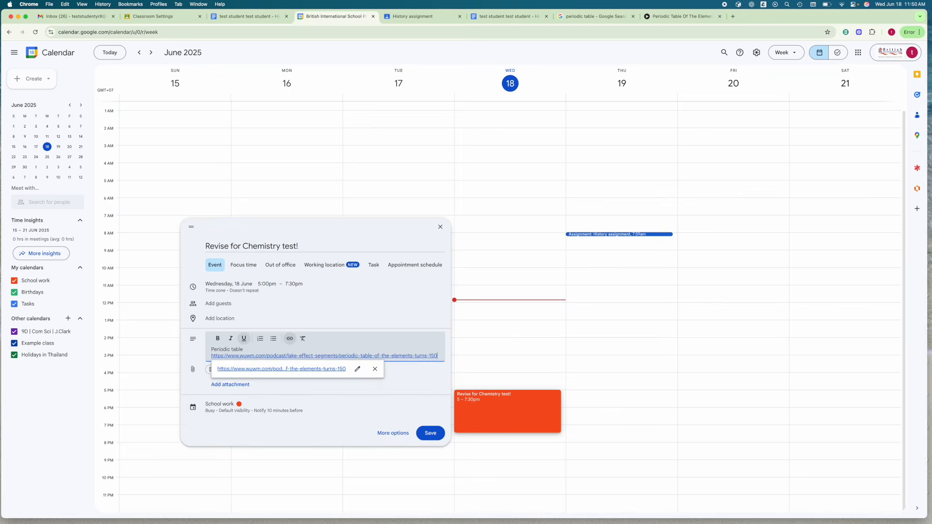
# Add "more info..." below the pasted link, separated by a blank line, and save the event
pyautogui.press('Return')
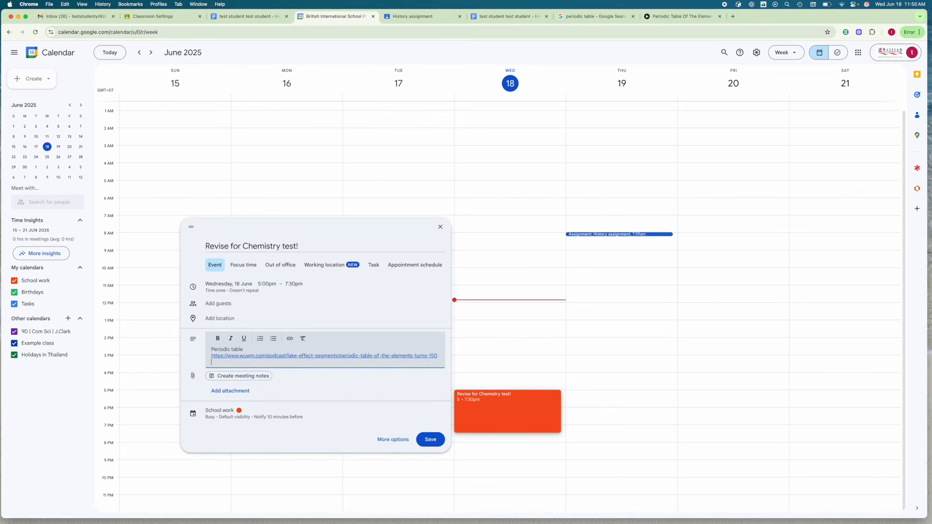
pyautogui.press('Return')
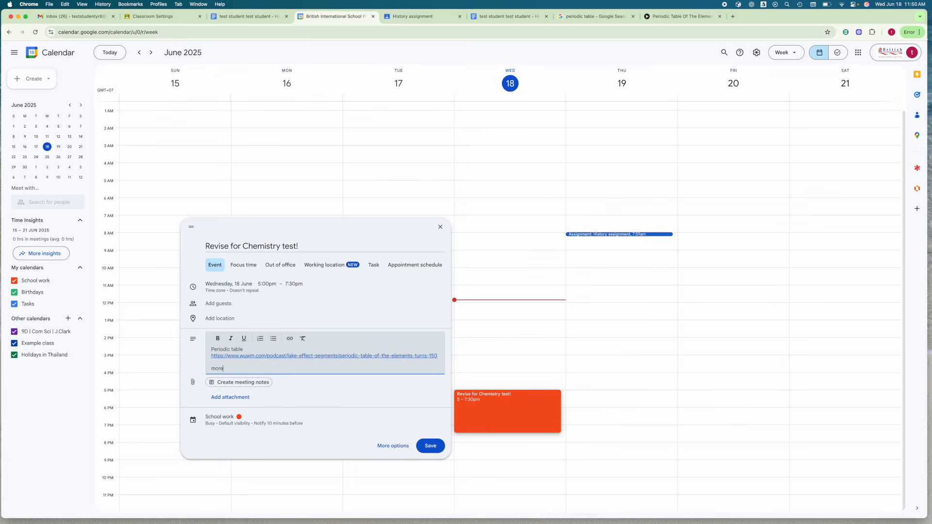
pyautogui.write('more info...')
pyautogui.press('Return')
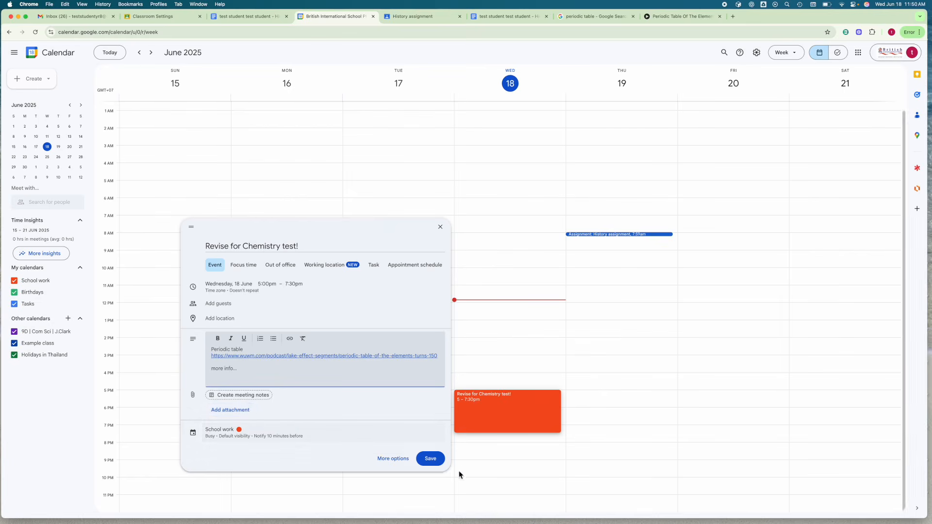
pyautogui.click(440, 469)
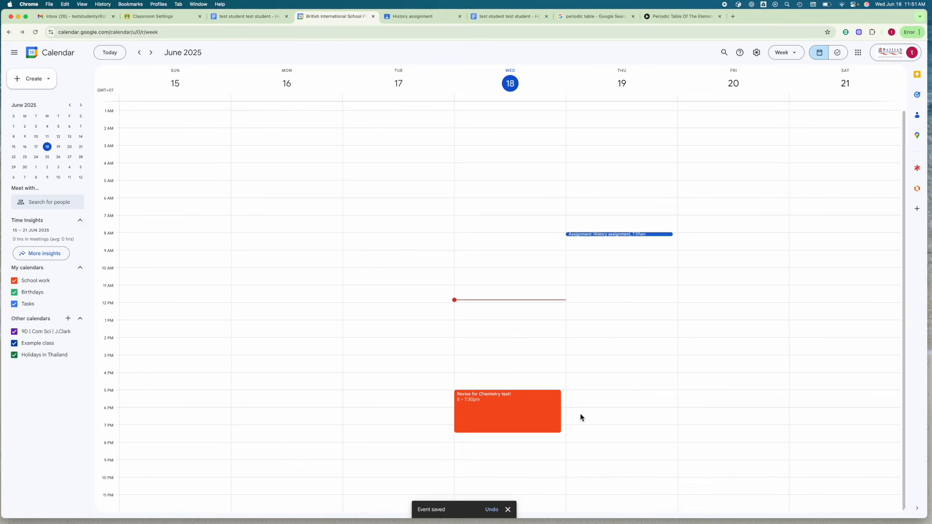
# Move the "Revise for Chemistry test!" event to 5:30–8pm on the same day
pyautogui.click(501, 412)
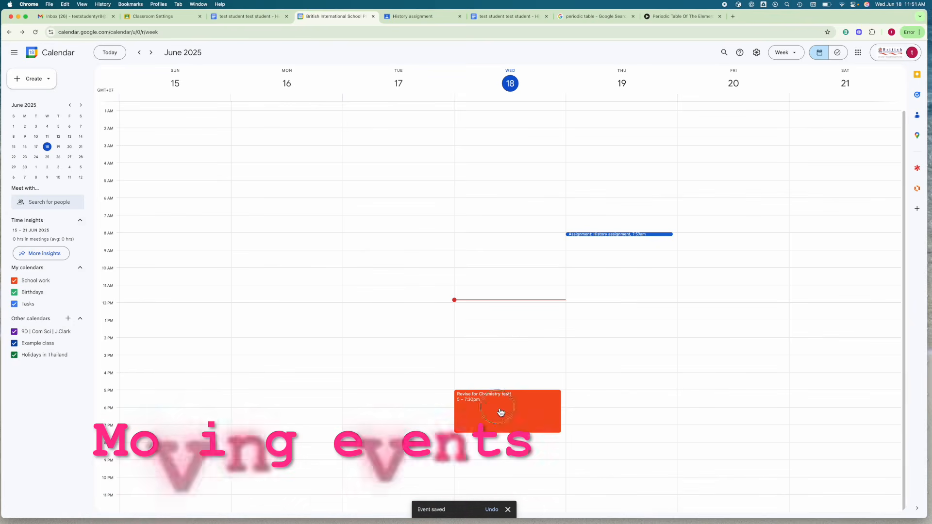
pyautogui.click(440, 266)
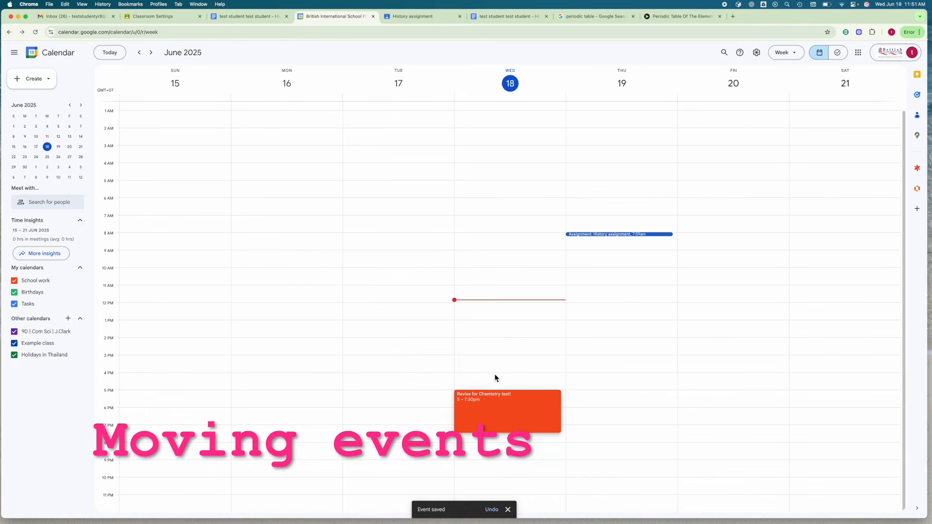
pyautogui.moveTo(485, 408); pyautogui.dragTo(505, 416)
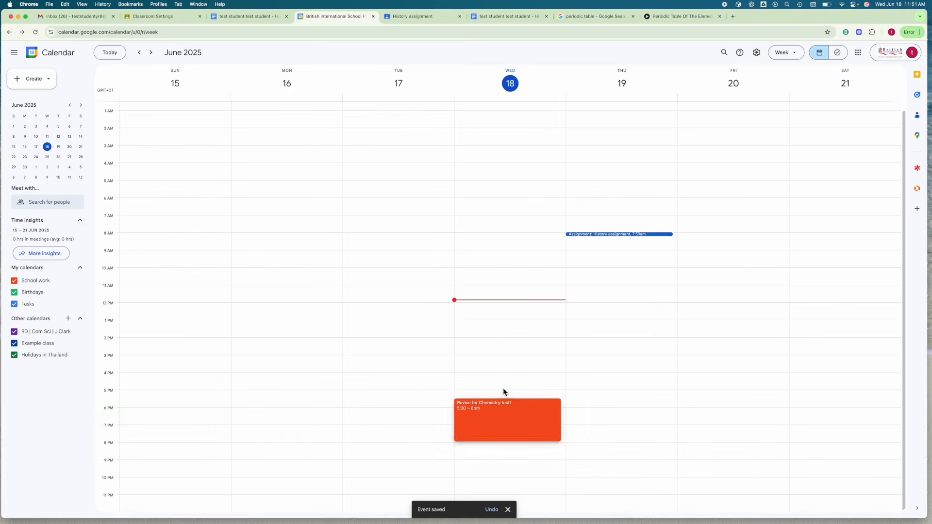
# Edit the "Revise for Chemistry test!" event and change its reminder to an email 1 day before
pyautogui.click(506, 424)
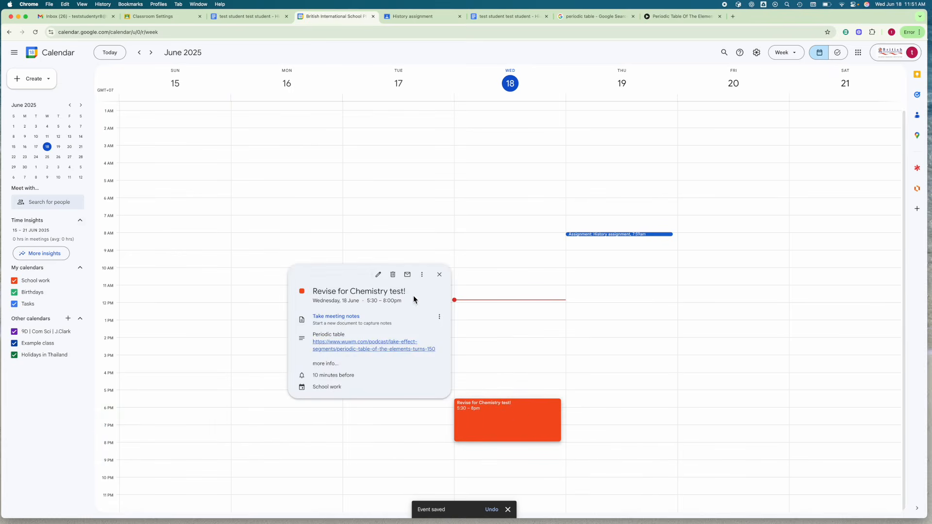
pyautogui.click(378, 274)
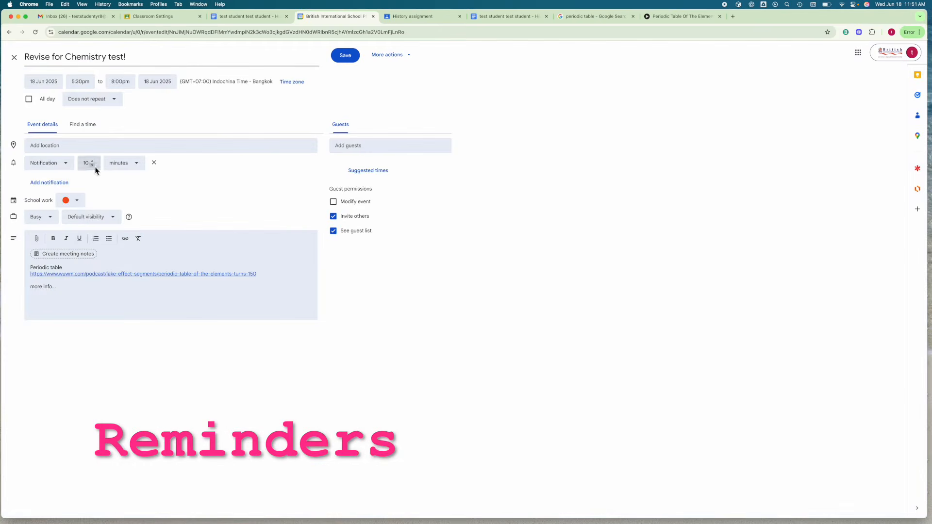
pyautogui.click(59, 172)
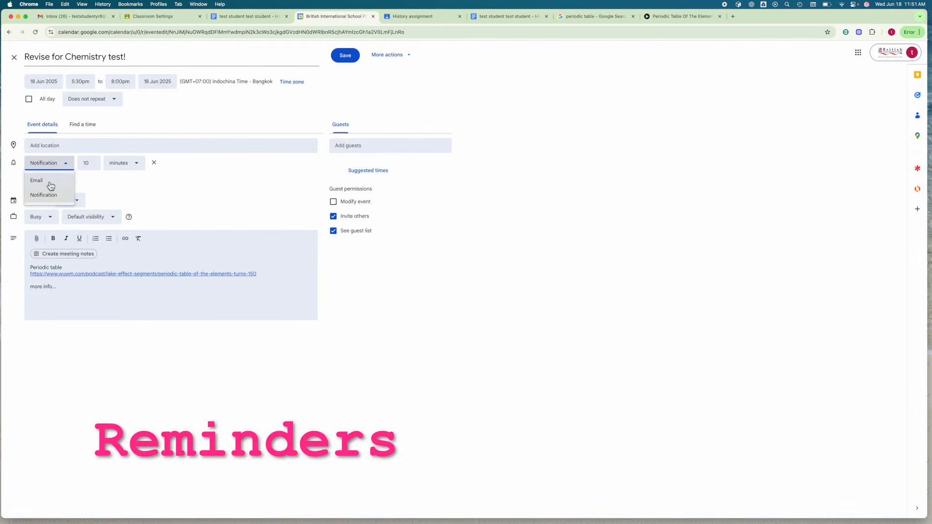
pyautogui.click(51, 185)
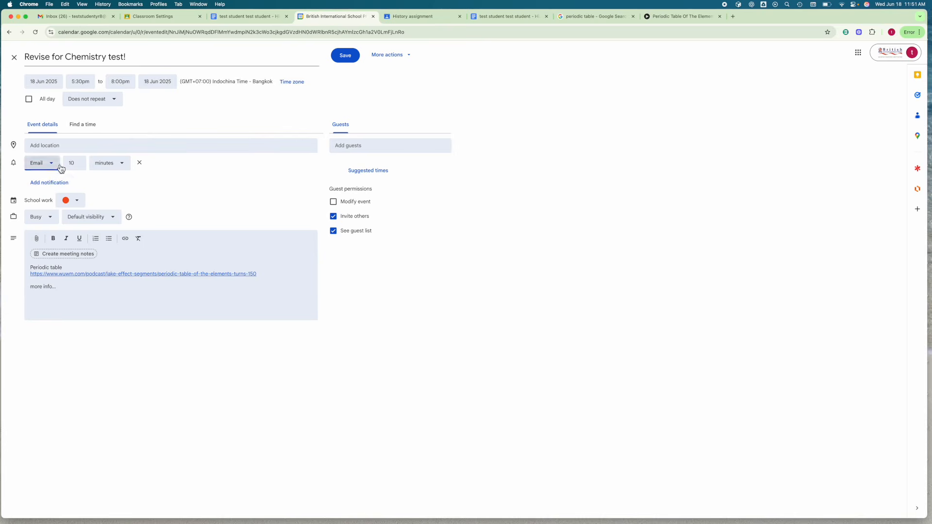
pyautogui.click(107, 164)
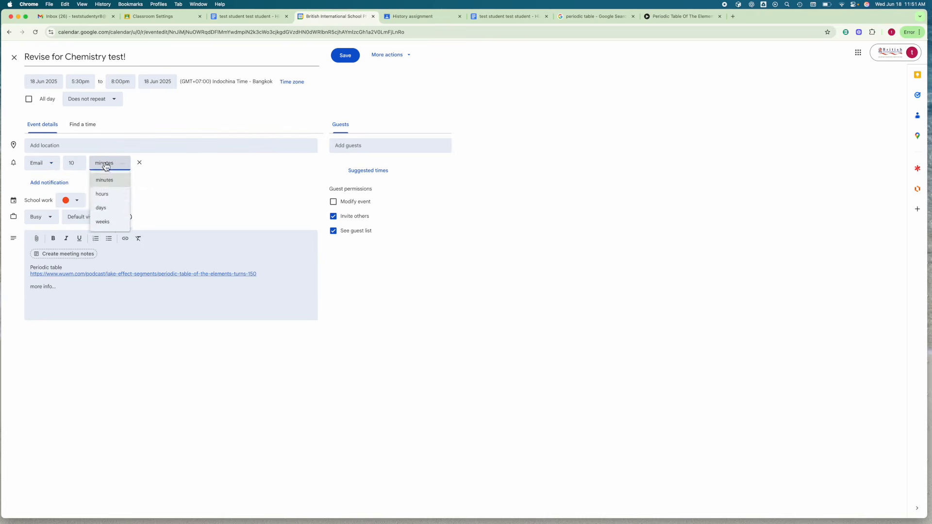
pyautogui.click(108, 211)
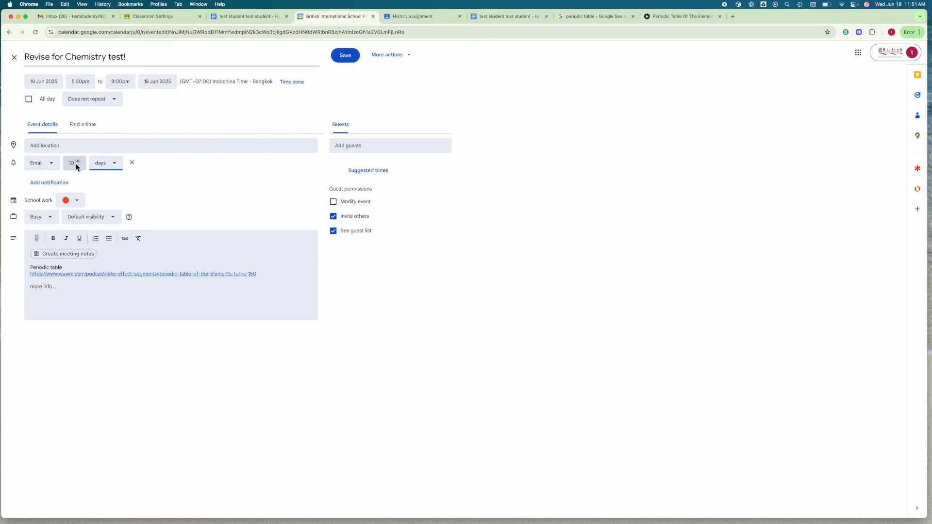
pyautogui.moveTo(76, 165); pyautogui.dragTo(66, 165)
# Add a second reminder to the event as a notification 20 minutes before
pyautogui.click(49, 182)
pyautogui.click(63, 180)
pyautogui.click(53, 212)
pyautogui.click(92, 182)
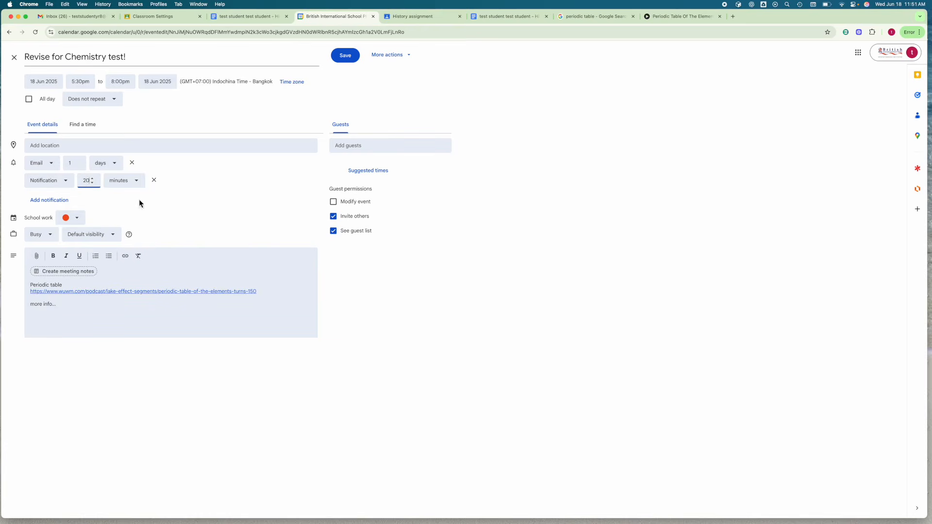
# Add a third reminder to the event as a notification 1 hour before
pyautogui.click(55, 200)
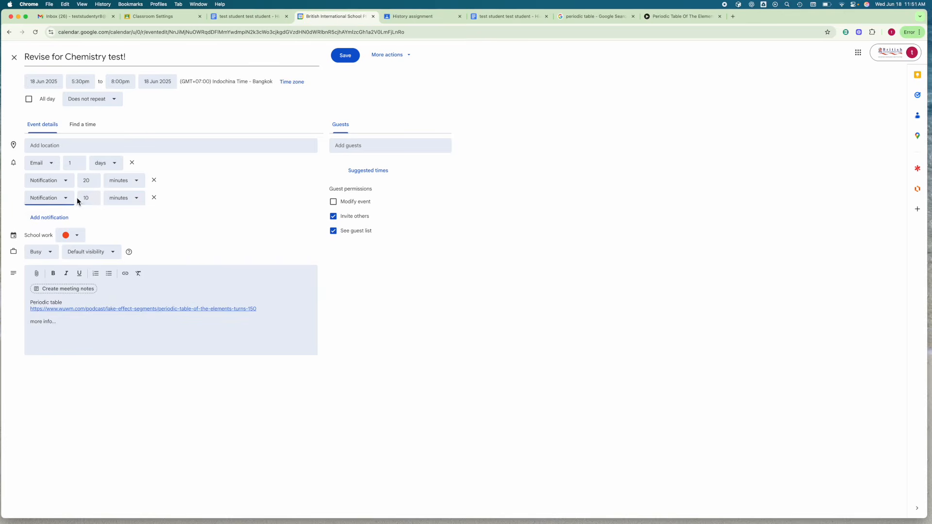
pyautogui.doubleClick(92, 199)
pyautogui.write('1')
pyautogui.click(119, 198)
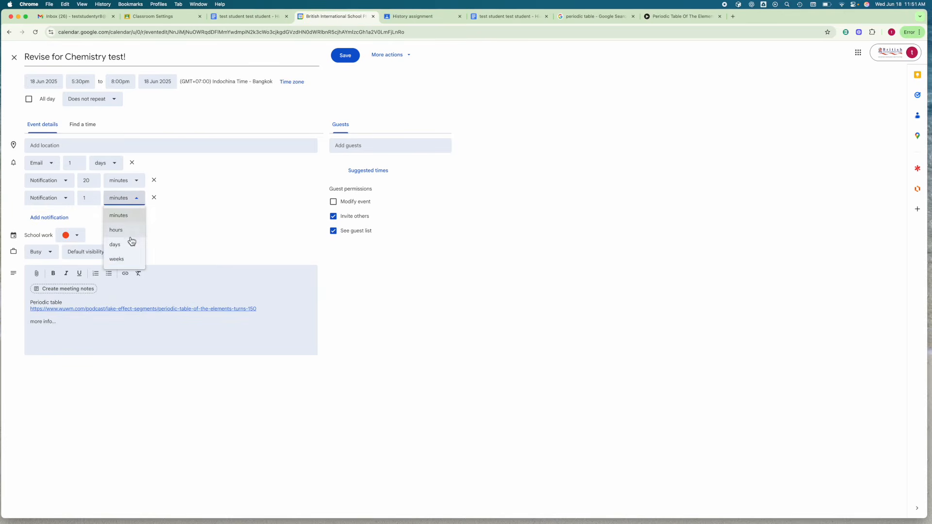
pyautogui.click(117, 231)
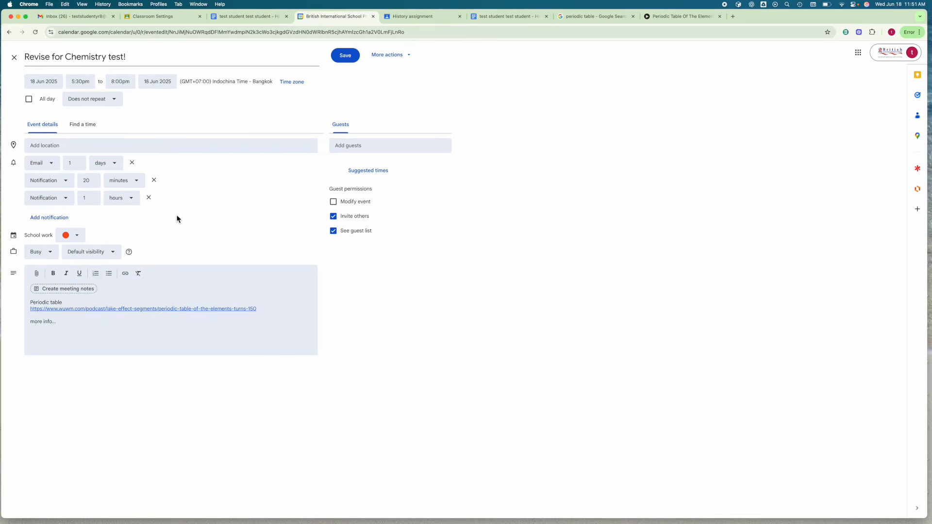
# Save the event's reminders and move the "Revise for Chemistry test!" event to 3:30–6pm on the same day
pyautogui.click(353, 60)
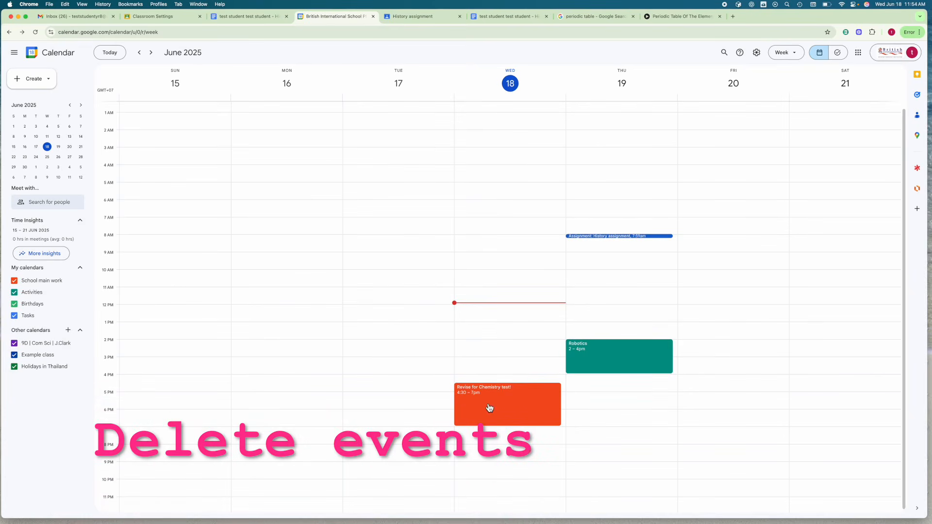
pyautogui.moveTo(492, 409); pyautogui.dragTo(491, 388)
# Duplicate the "Revise for Chemistry test!" event, date the copy 19 Jun 2025 and save it
pyautogui.click(491, 384)
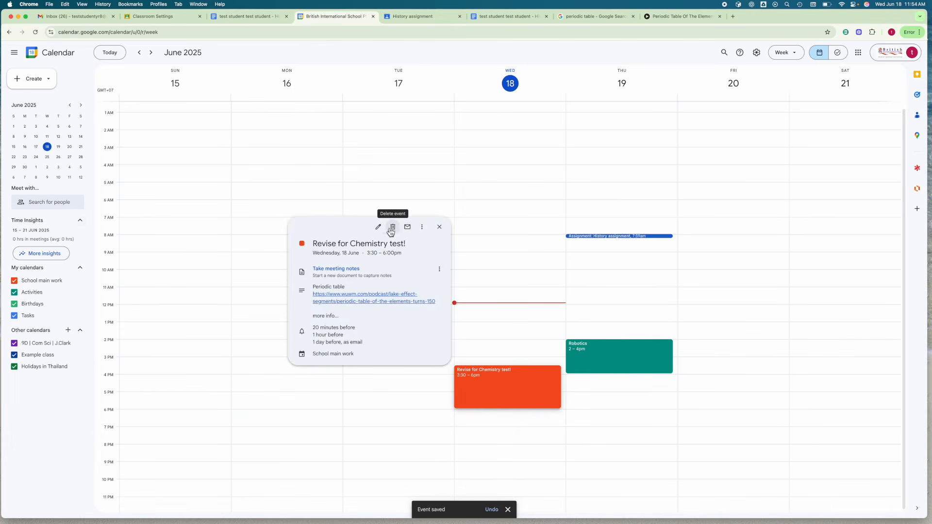
pyautogui.click(422, 227)
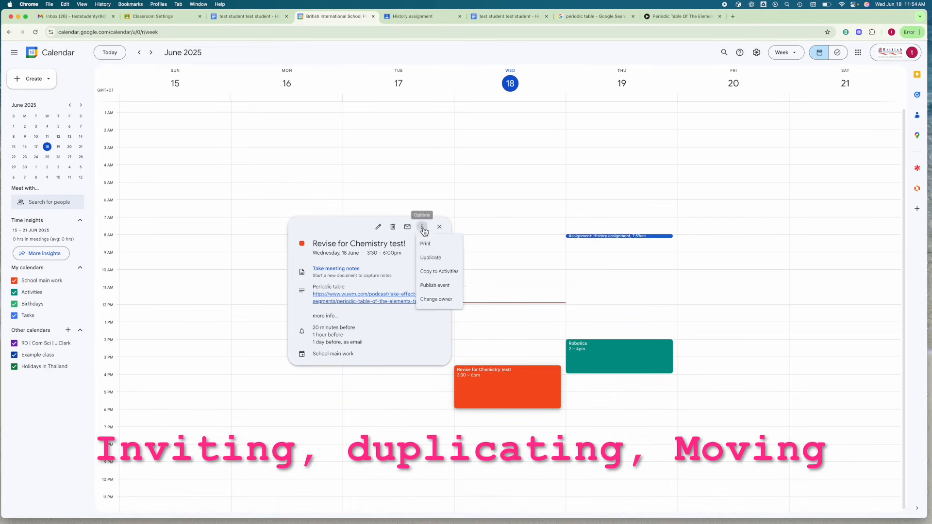
pyautogui.click(430, 260)
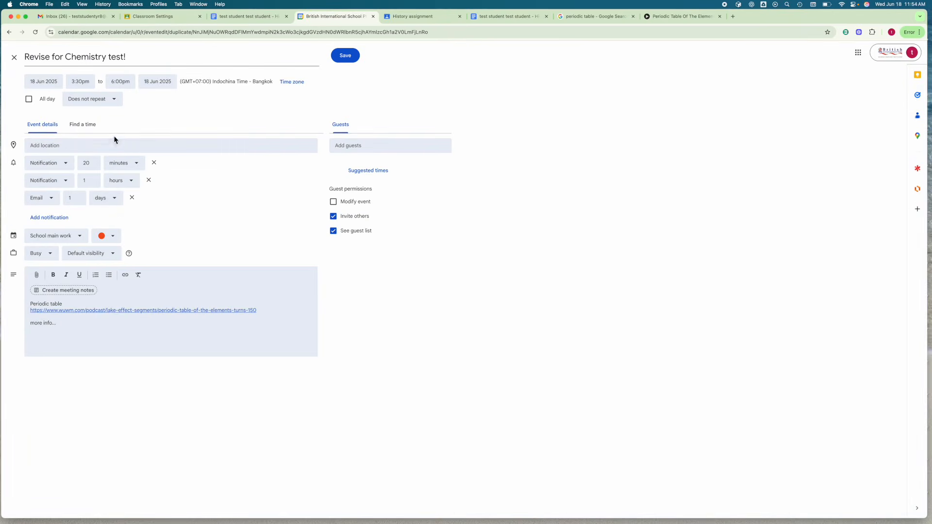
pyautogui.click(44, 81)
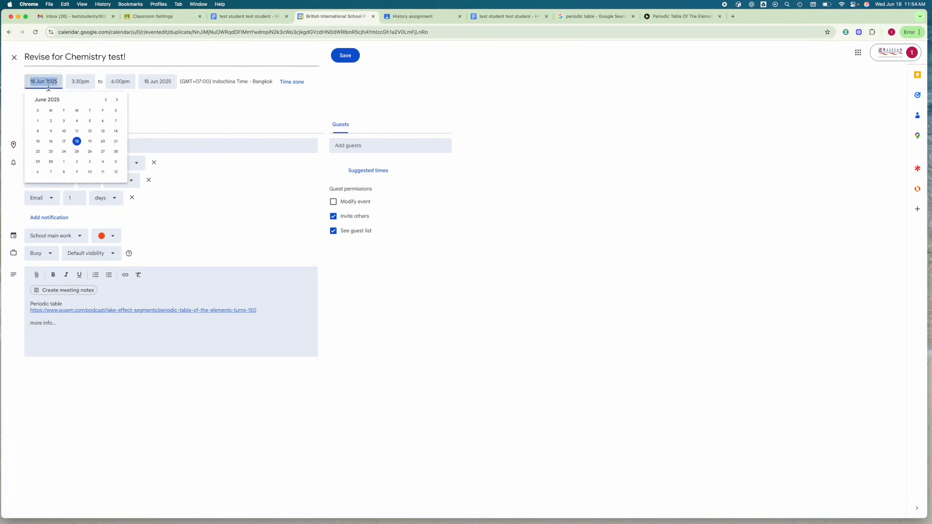
pyautogui.click(95, 149)
pyautogui.click(44, 81)
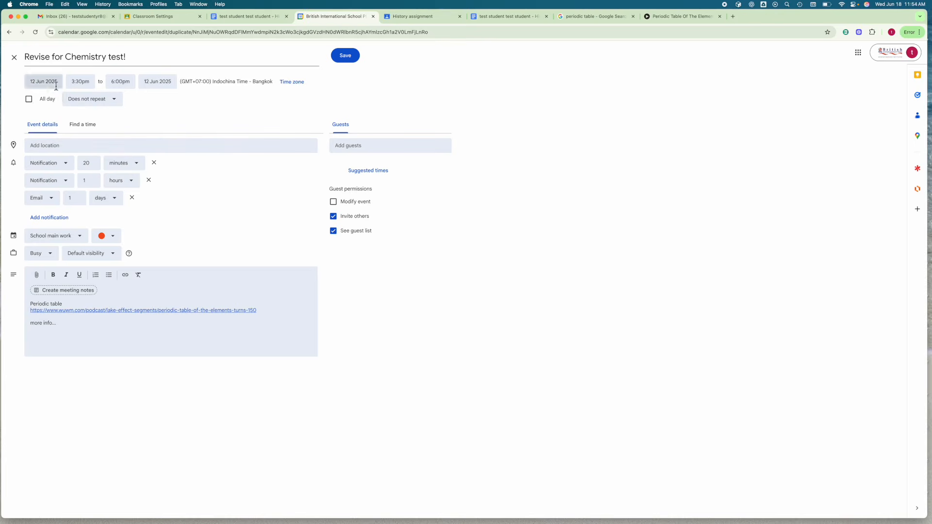
pyautogui.click(89, 141)
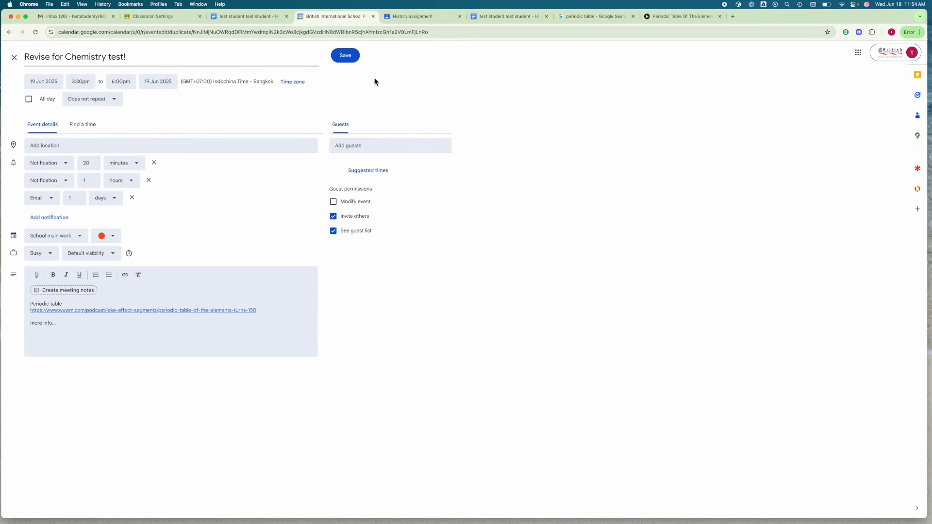
pyautogui.click(343, 57)
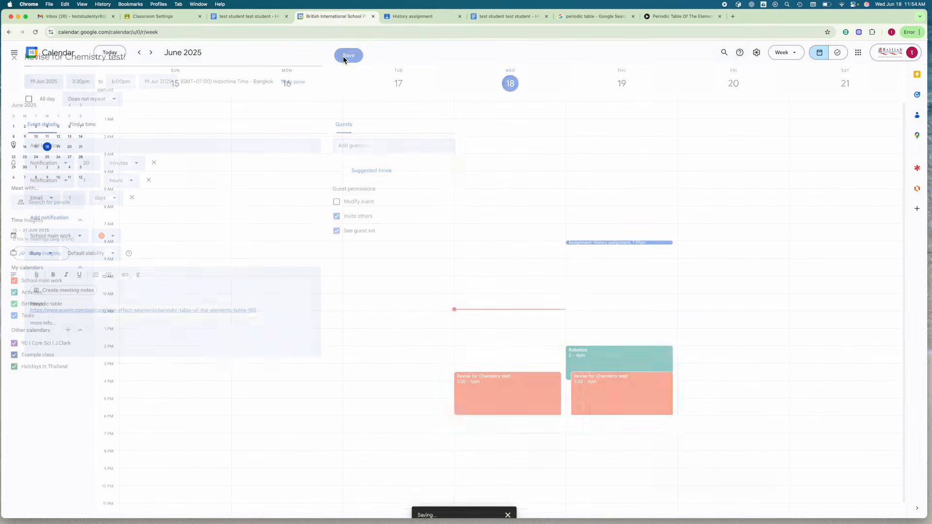
# Copy Wednesday's "Revise for Chemistry test!" event to the Activities calendar, save it and move the copy to Friday 20 June
pyautogui.click(538, 391)
pyautogui.click(422, 235)
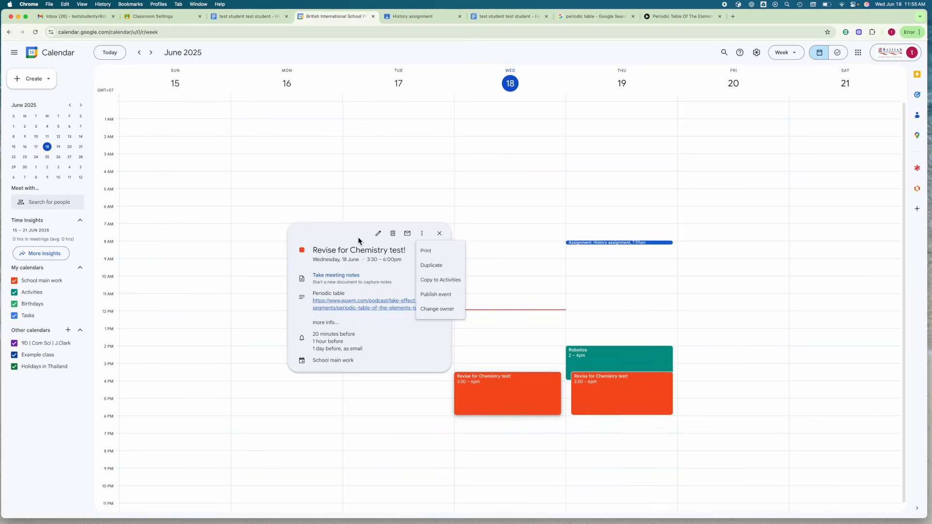
pyautogui.click(443, 284)
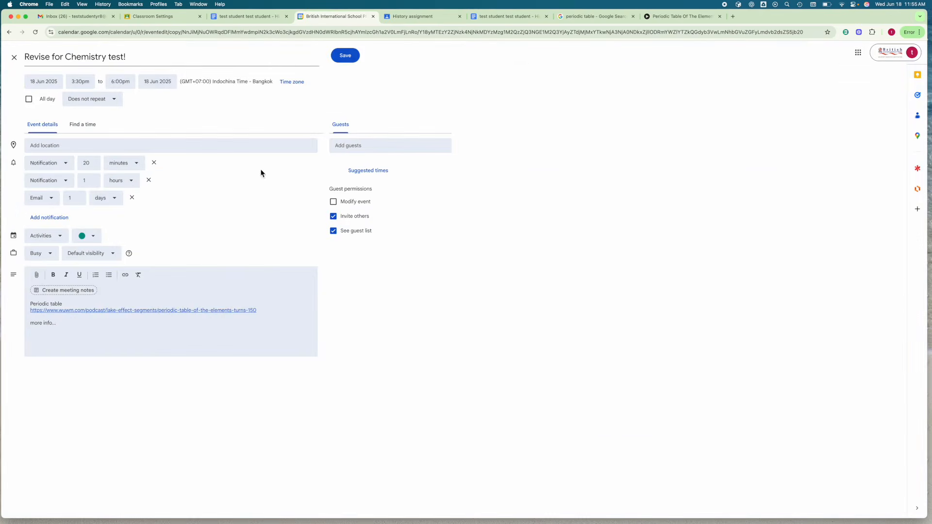
pyautogui.click(344, 57)
pyautogui.moveTo(530, 392); pyautogui.dragTo(721, 392)
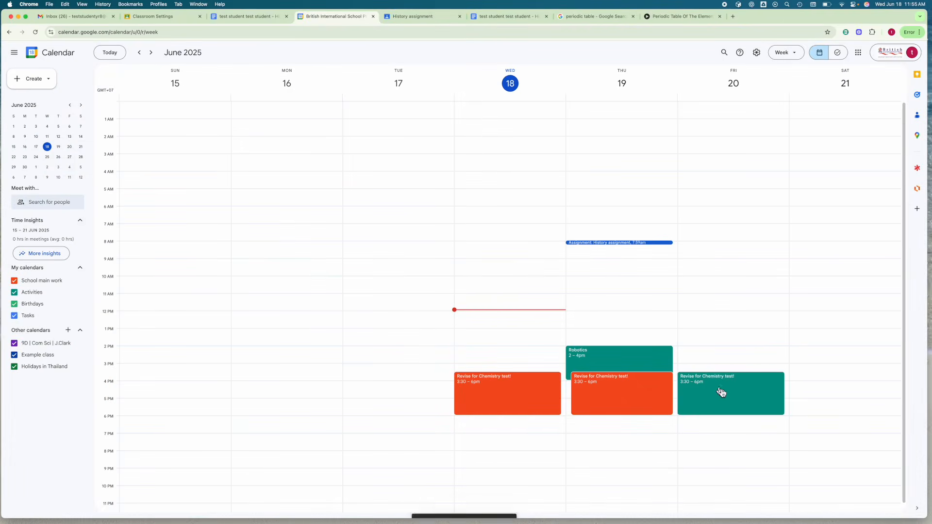
# Delete the Wednesday, Thursday and Friday "Revise for Chemistry test!" events, and undo the last deletion
pyautogui.click(525, 393)
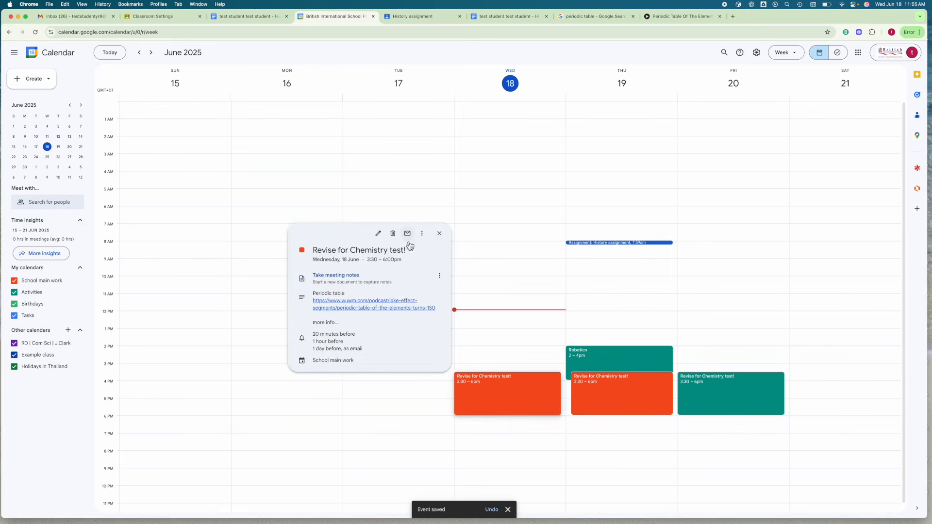
pyautogui.click(393, 234)
pyautogui.click(700, 385)
pyautogui.click(618, 225)
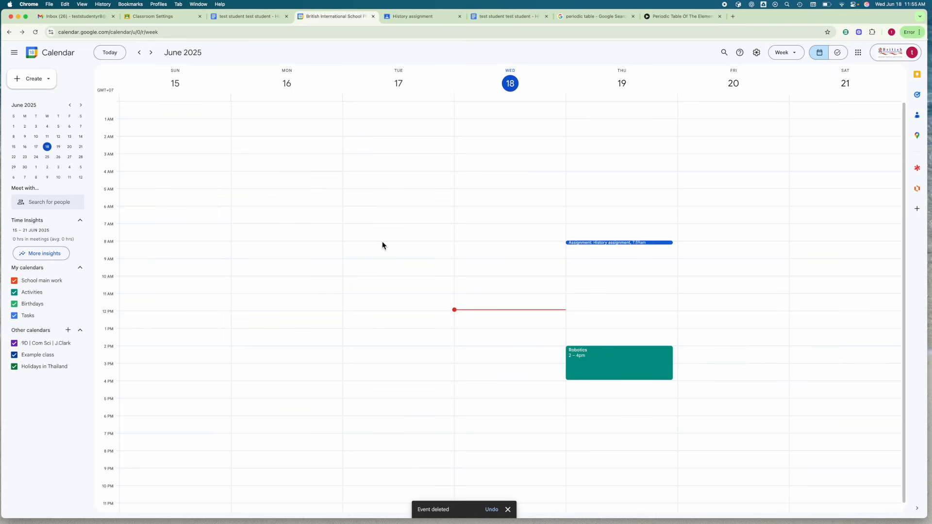
pyautogui.click(491, 509)
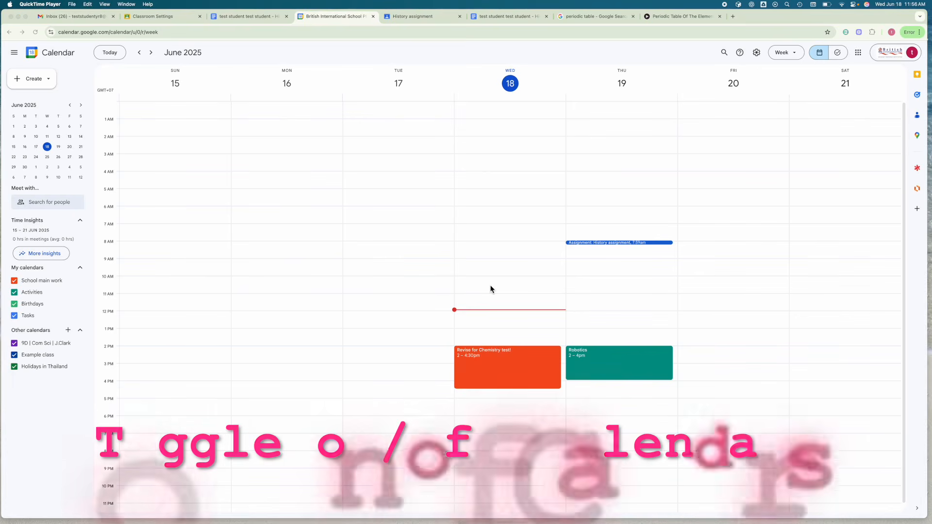
# Hide the Birthdays calendar and view the details of Thursday's "History assignment" event
pyautogui.click(15, 306)
pyautogui.click(15, 305)
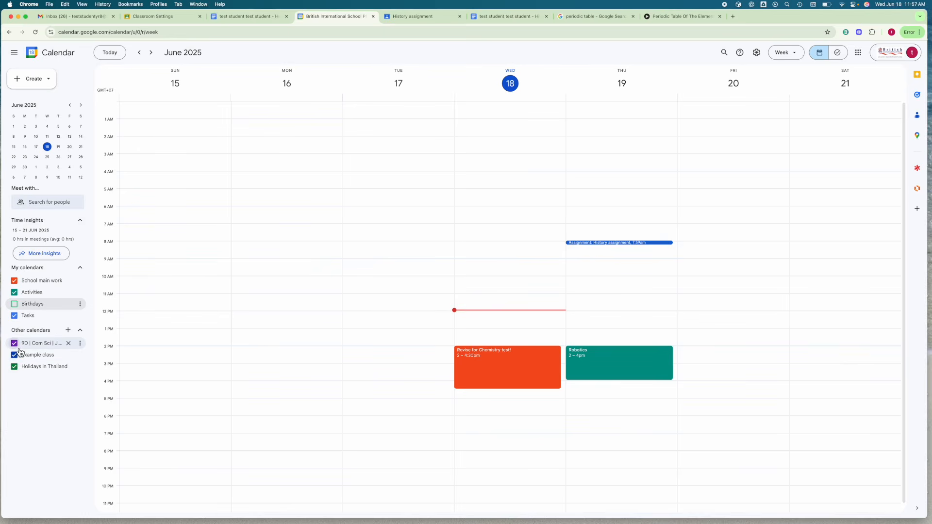
pyautogui.click(631, 244)
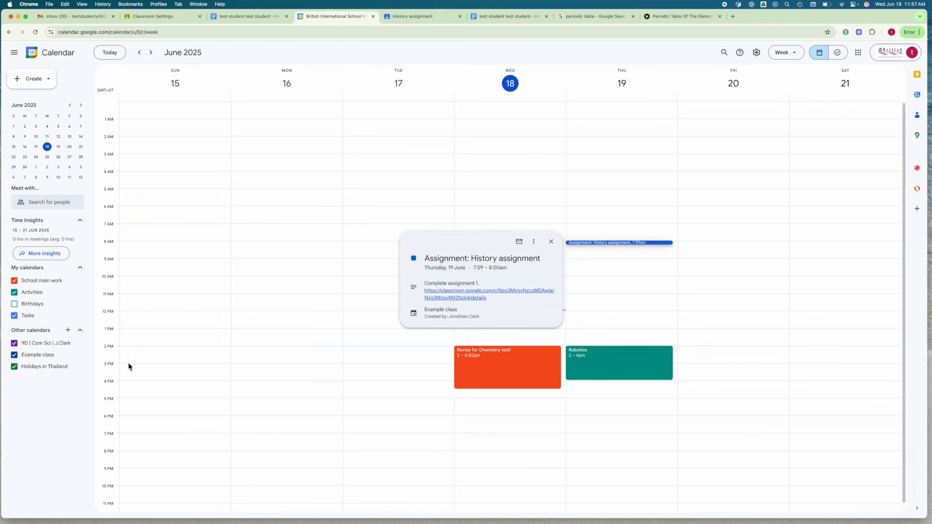
# Show the Birthdays calendar again and toggle the Activities and School main work calendars off and back on
pyautogui.click(15, 294)
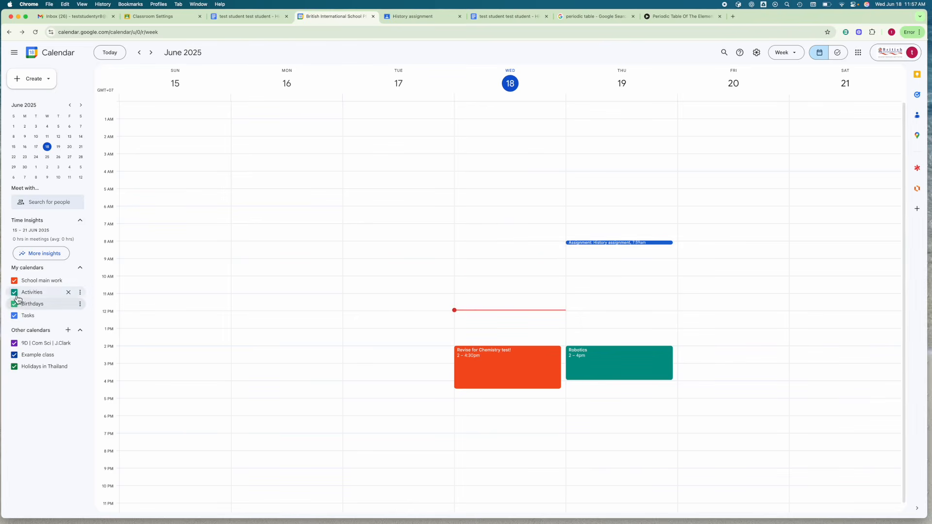
pyautogui.click(15, 295)
pyautogui.click(16, 295)
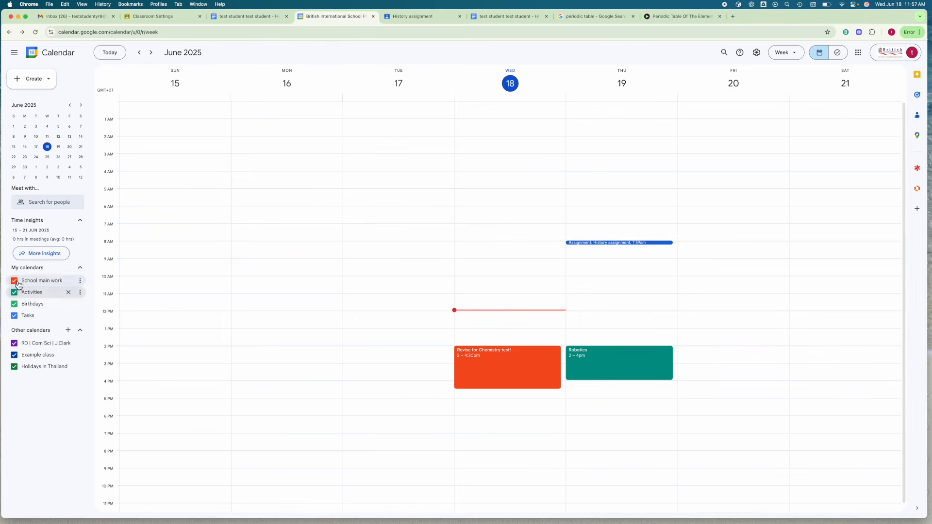
pyautogui.click(16, 282)
pyautogui.click(17, 293)
pyautogui.click(14, 281)
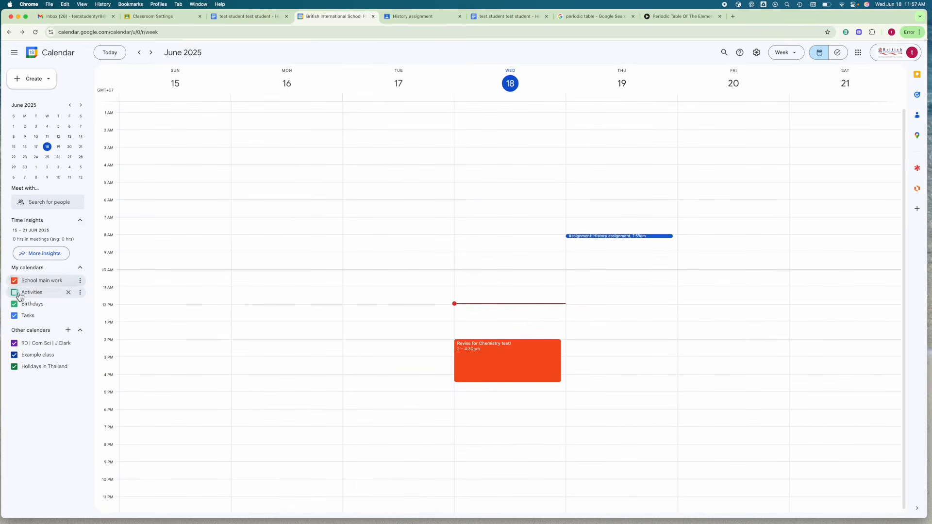
pyautogui.click(14, 293)
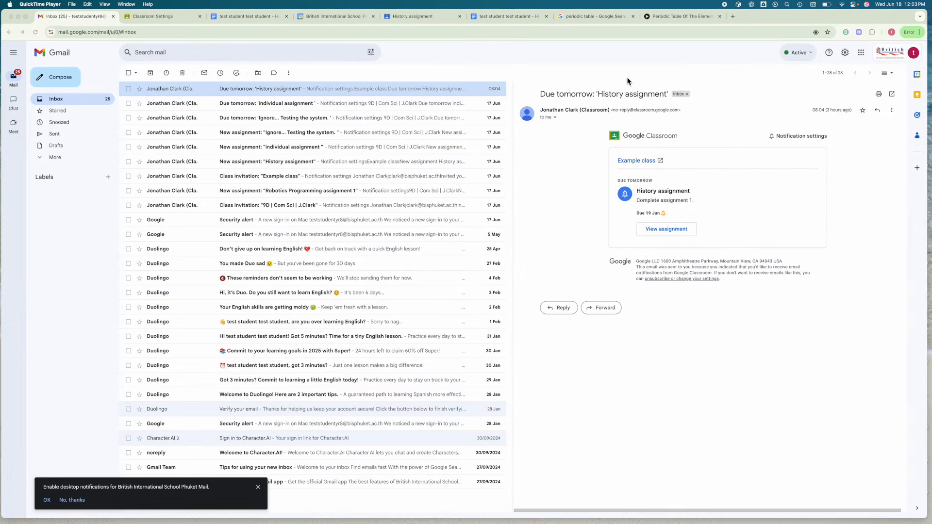
# Switch to the mail inbox and open Gmail from the list of Google apps
pyautogui.click(634, 91)
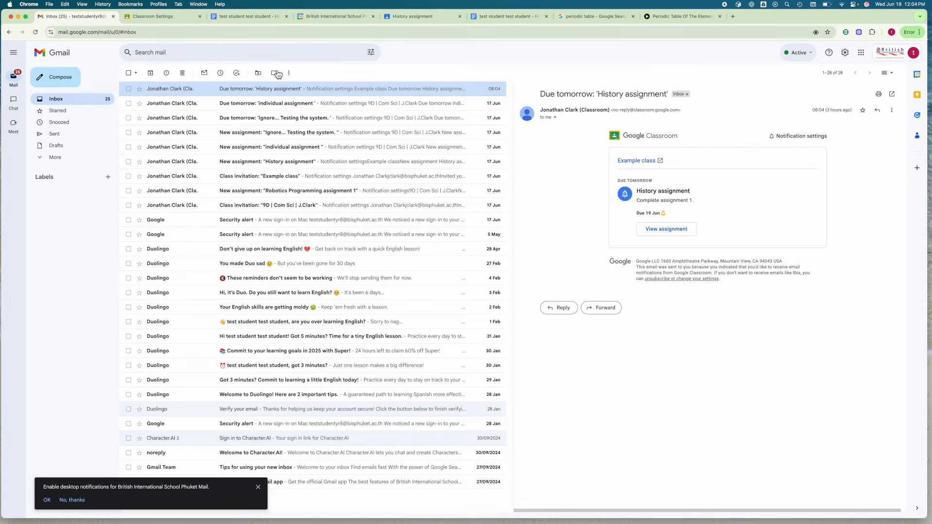
pyautogui.click(861, 53)
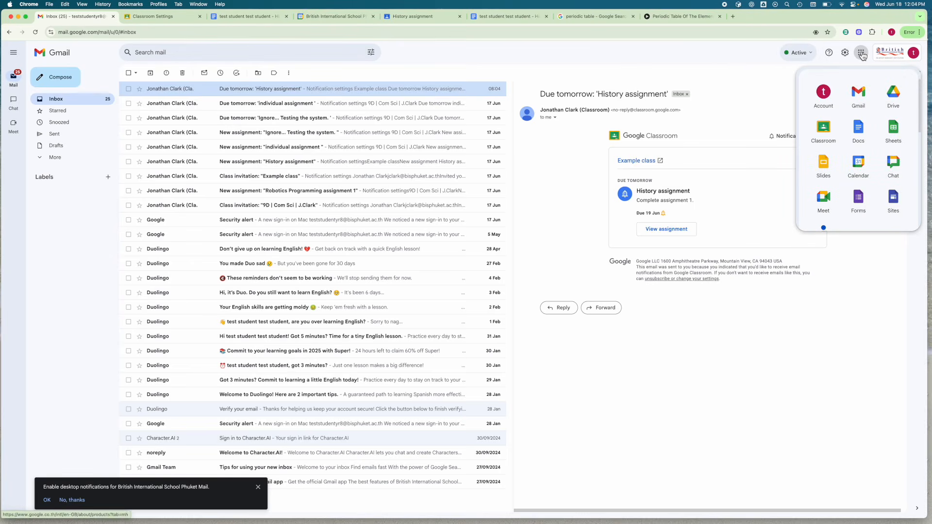
pyautogui.click(864, 97)
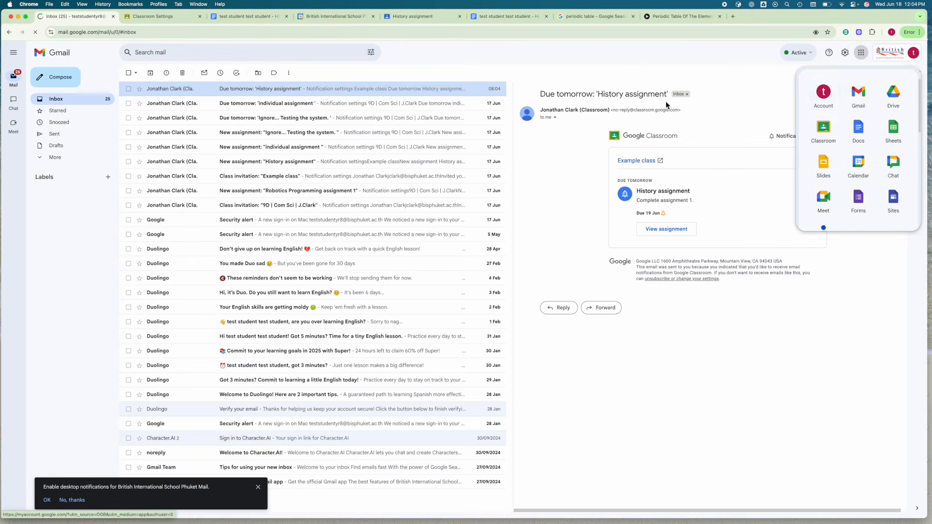
# Set Chrome to always show the bookmarks bar
pyautogui.click(130, 5)
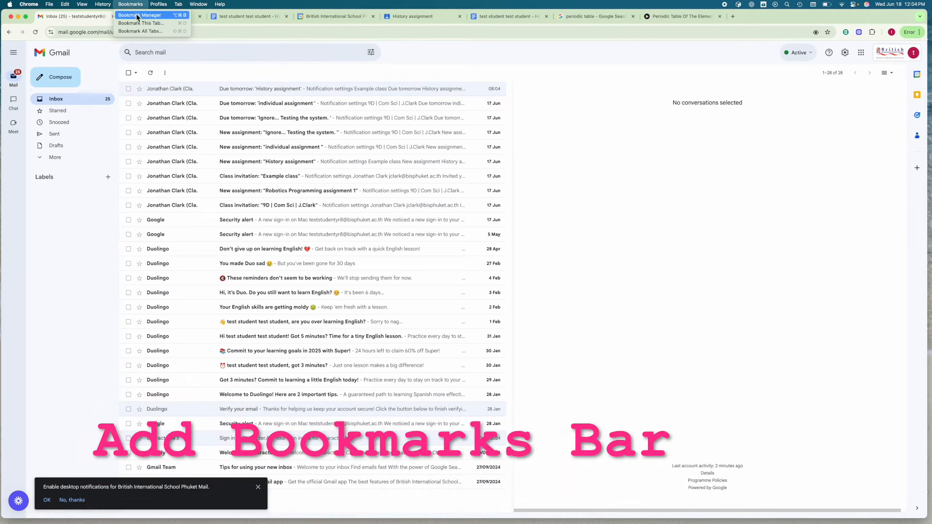
pyautogui.moveTo(77, 5)
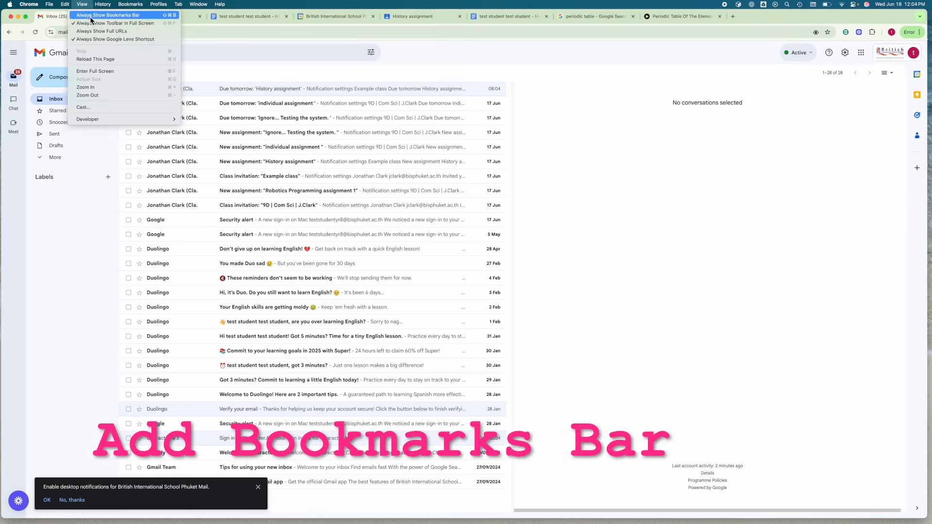
pyautogui.click(91, 18)
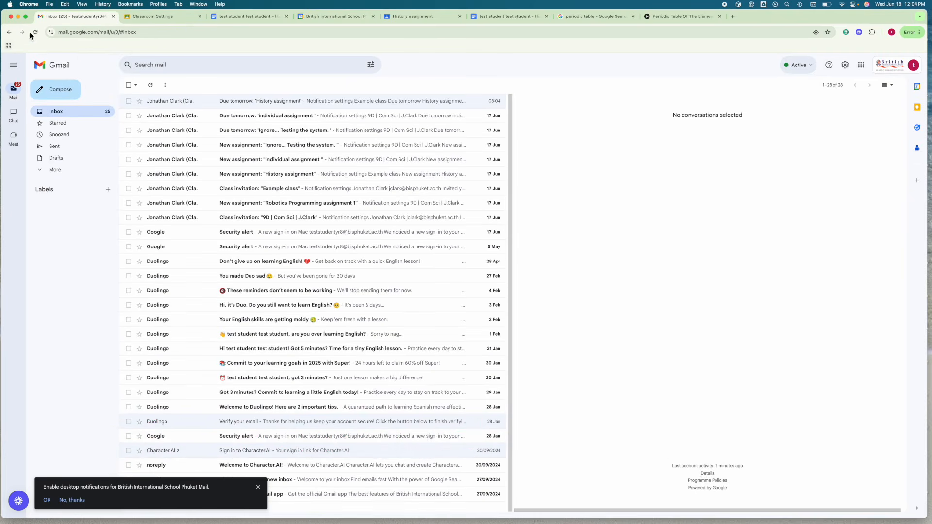
# Add the Gmail inbox page to the bookmarks bar and clear the bookmark's name so only its icon remains
pyautogui.moveTo(51, 32); pyautogui.dragTo(79, 53)
pyautogui.rightClick(37, 46)
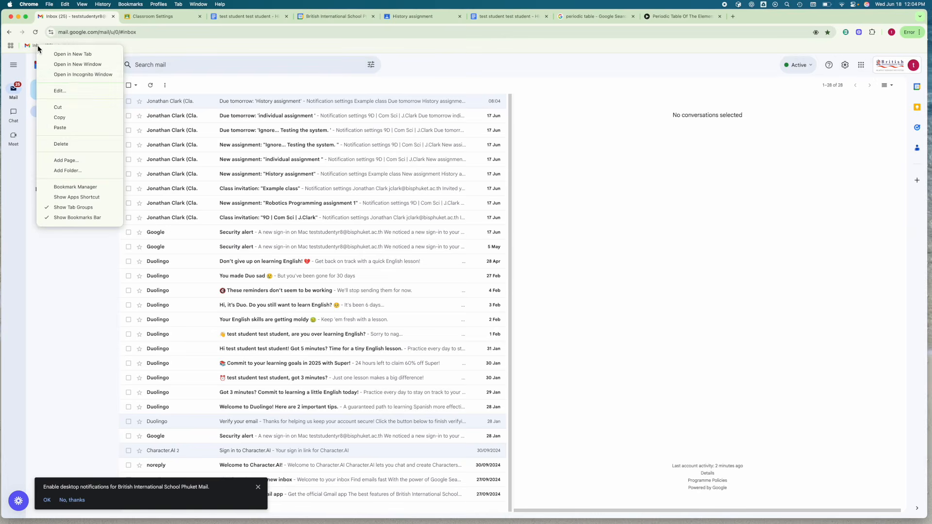
pyautogui.click(78, 92)
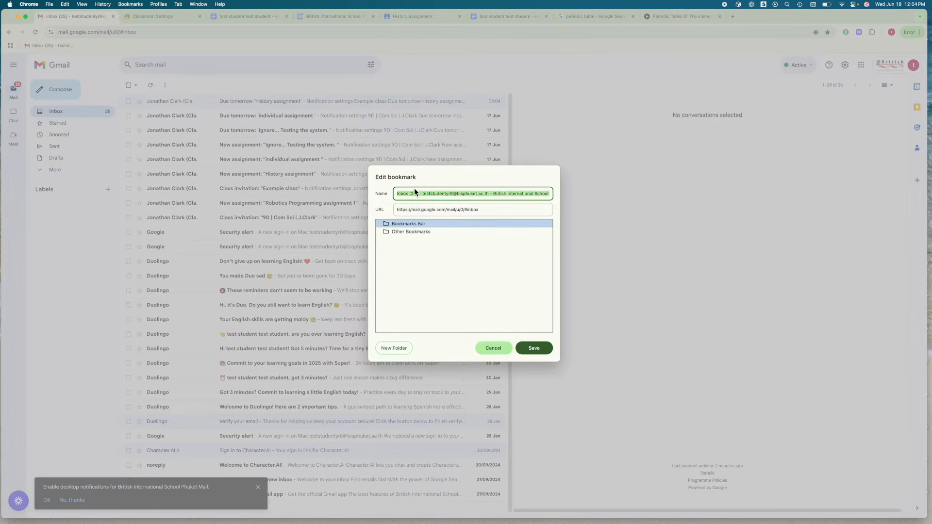
pyautogui.press('BackSpace')
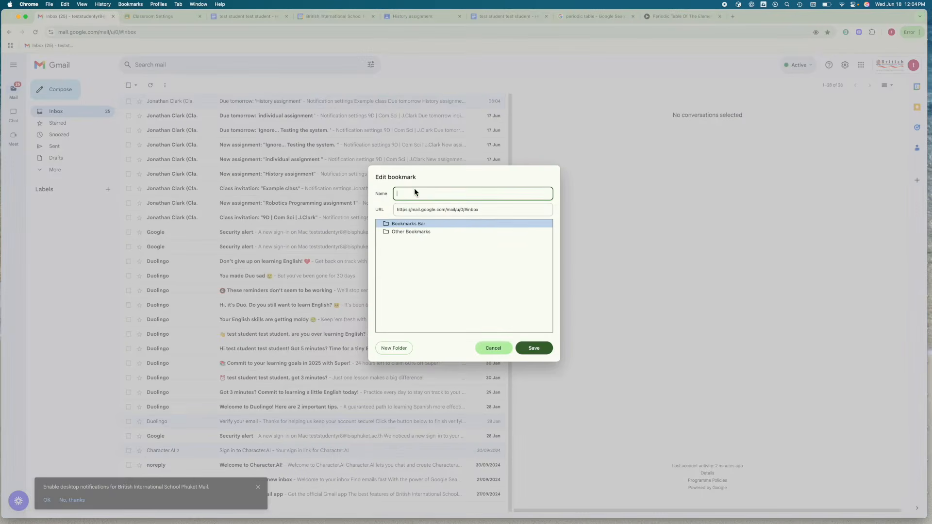
pyautogui.click(545, 352)
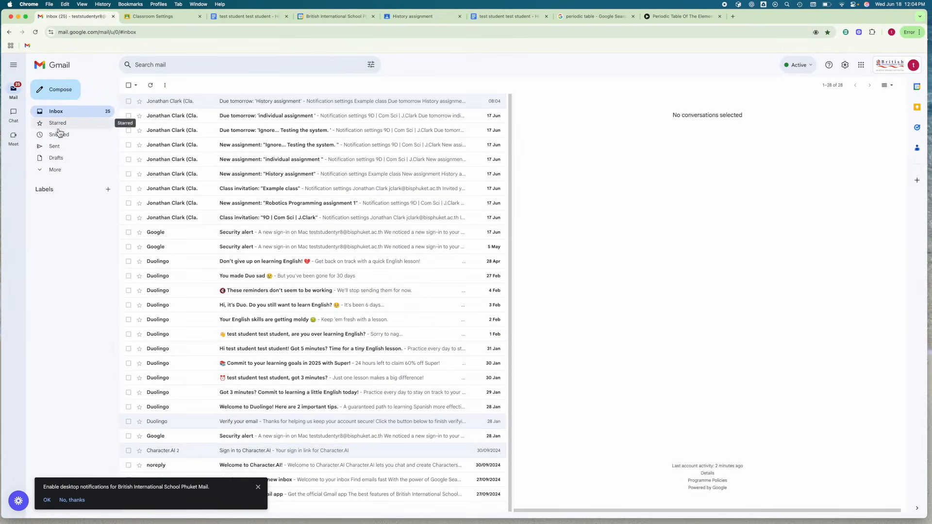
# Preview the due-tomorrow assignment emails, add the "Due tomorrow: 'History assignment'" email to Tasks and set the task's date to tomorrow
pyautogui.click(296, 122)
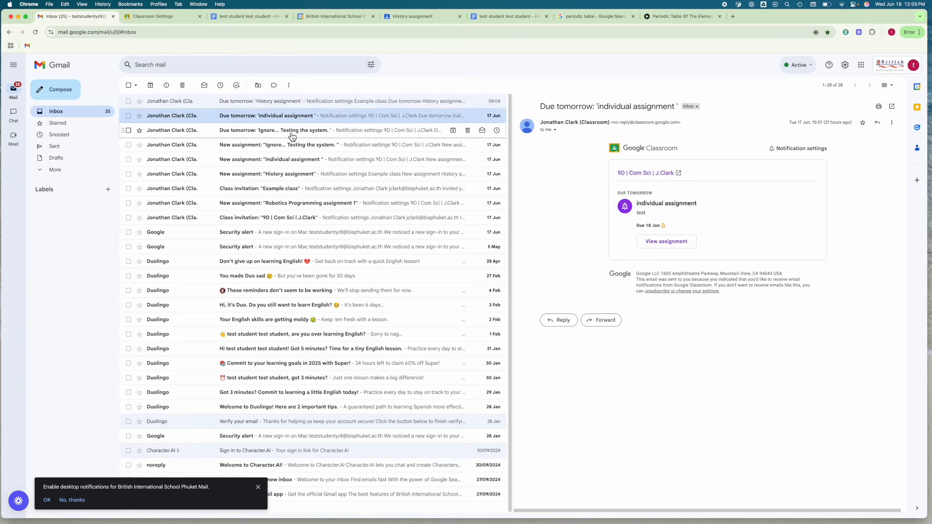
pyautogui.click(279, 132)
pyautogui.click(285, 103)
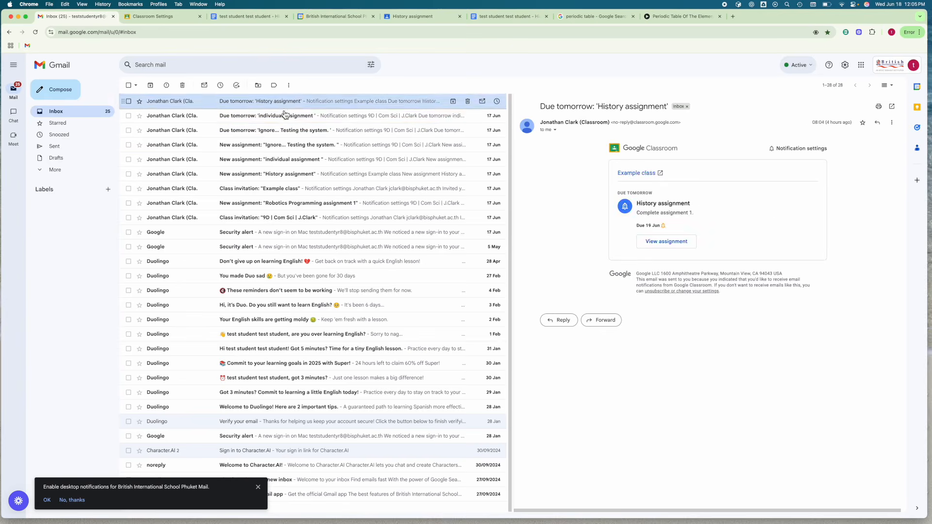
pyautogui.click(287, 116)
pyautogui.click(285, 103)
pyautogui.rightClick(351, 105)
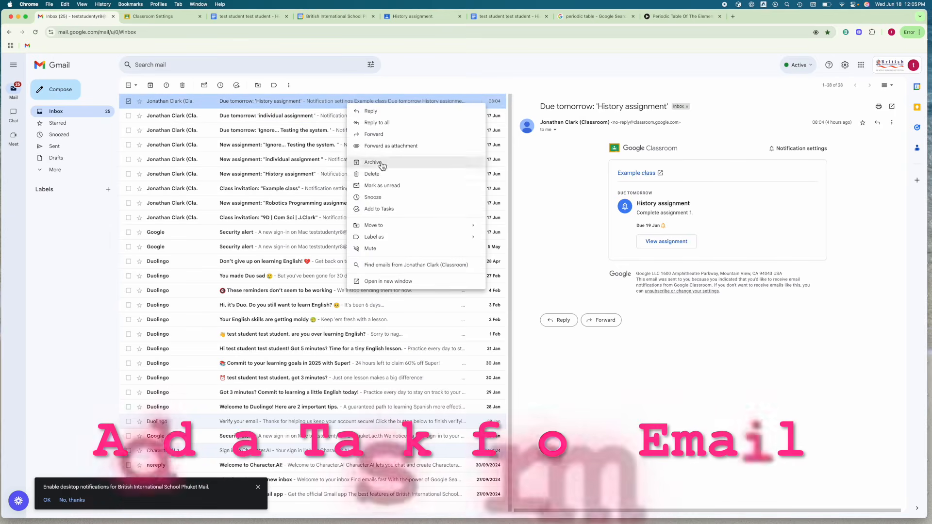
pyautogui.click(401, 213)
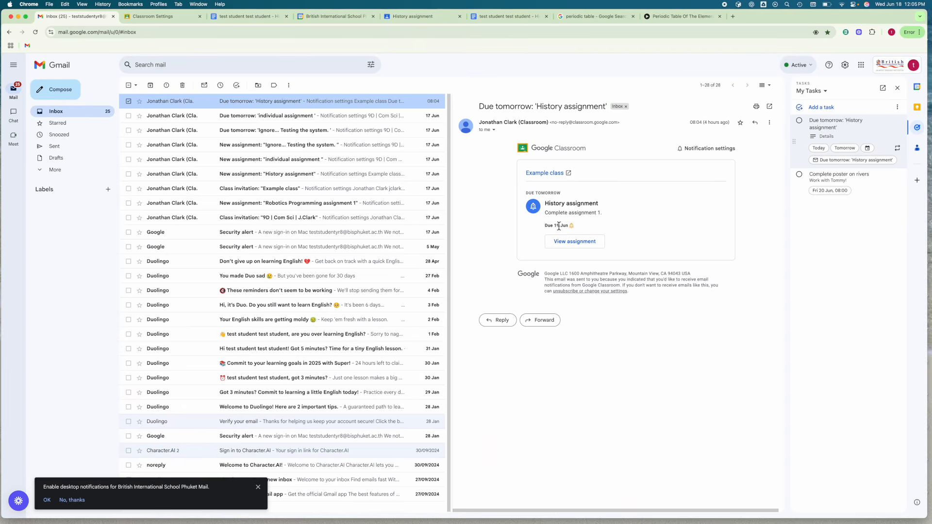
pyautogui.click(840, 148)
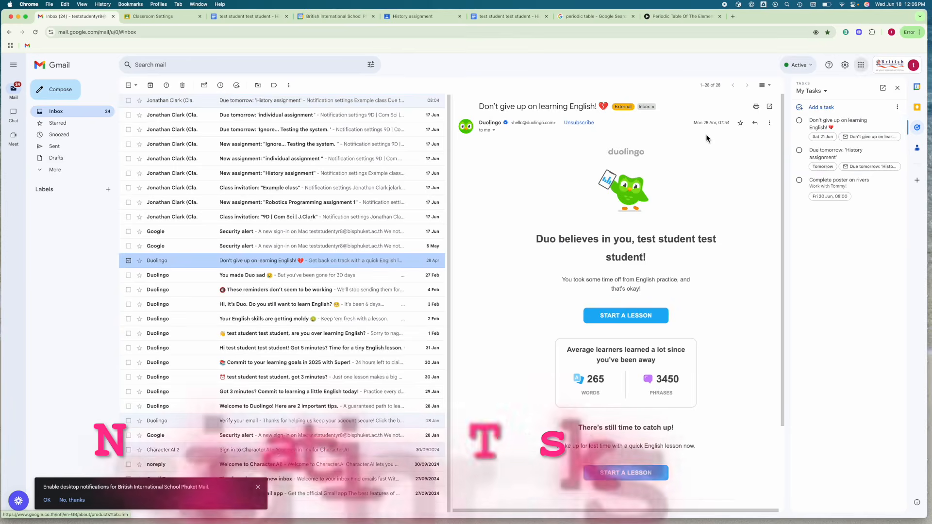
# Close and reopen the Tasks side panel, and add a task titled "Go for a run!" dated today
pyautogui.click(917, 129)
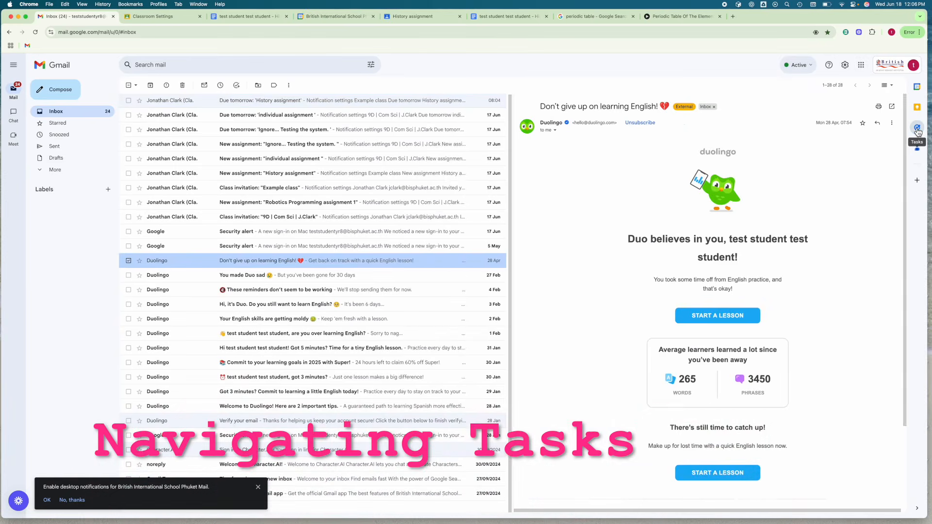
pyautogui.click(917, 130)
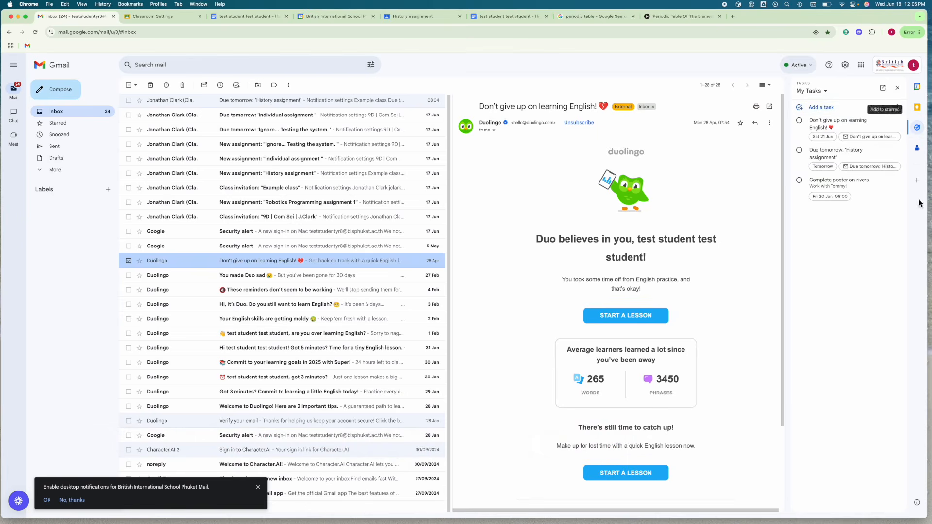
pyautogui.click(832, 109)
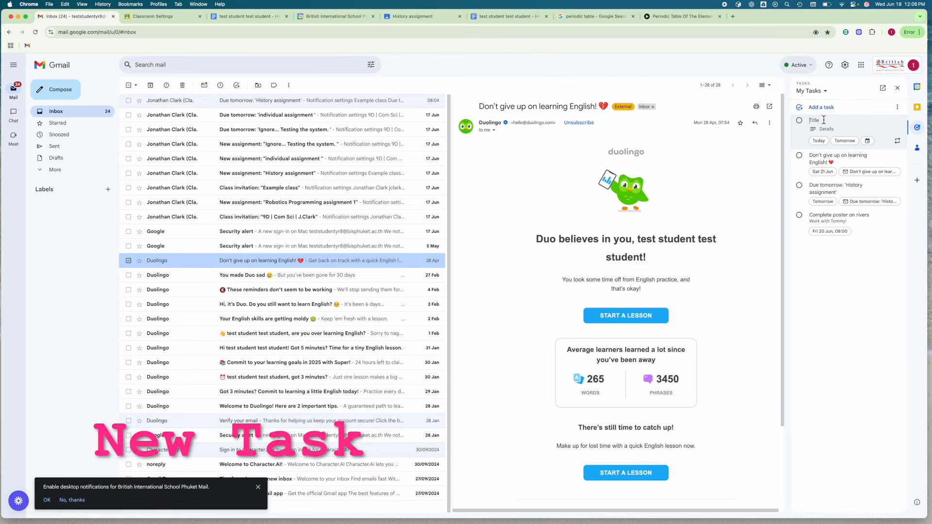
pyautogui.write('Go for a run!')
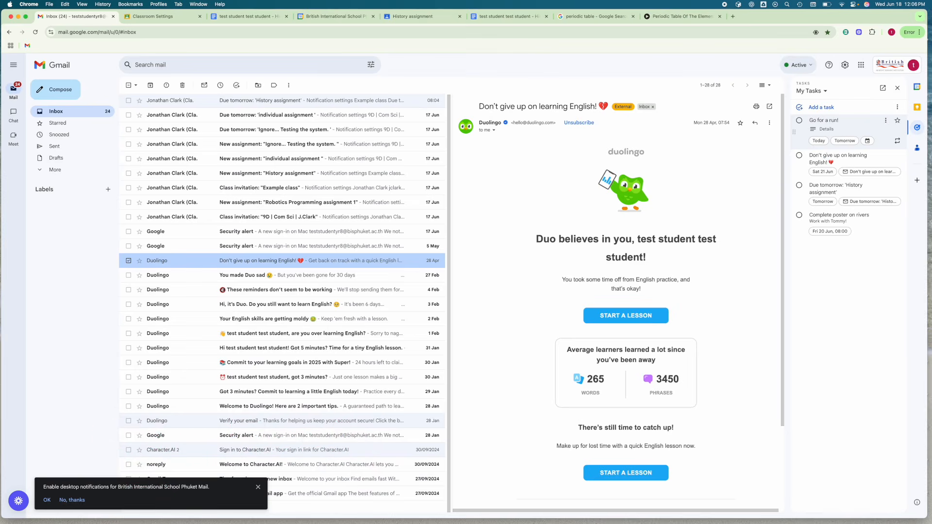
pyautogui.click(821, 140)
# Set the "Go for a run!" task to repeat every 1 week on Wednesday, starting 18 June and never ending
pyautogui.click(898, 141)
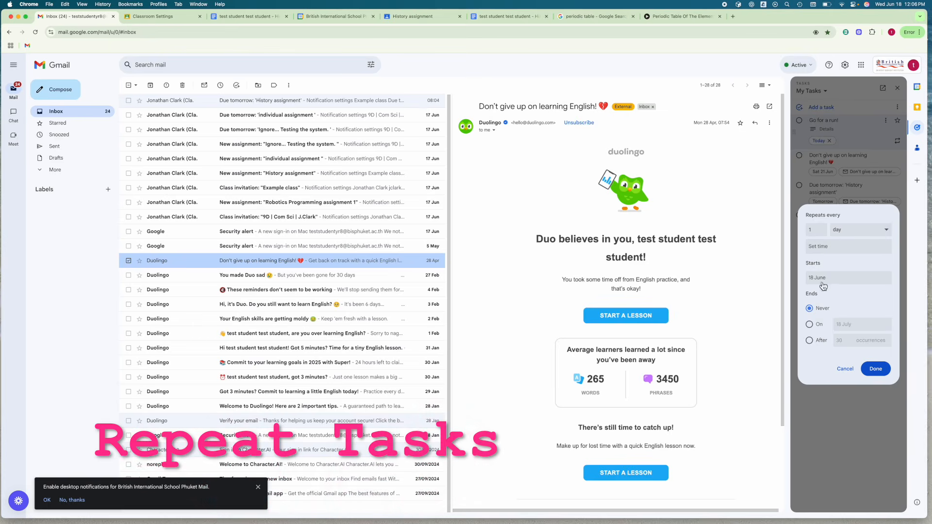
pyautogui.click(845, 231)
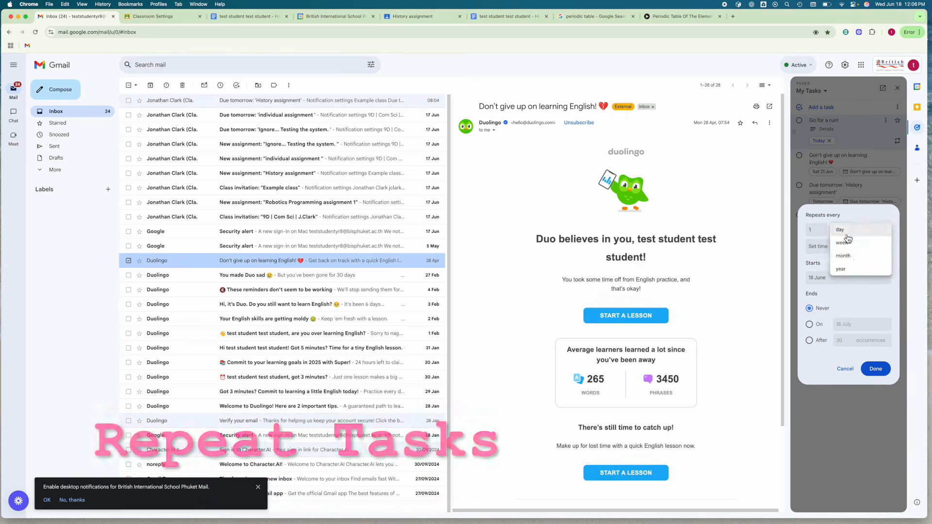
pyautogui.click(856, 248)
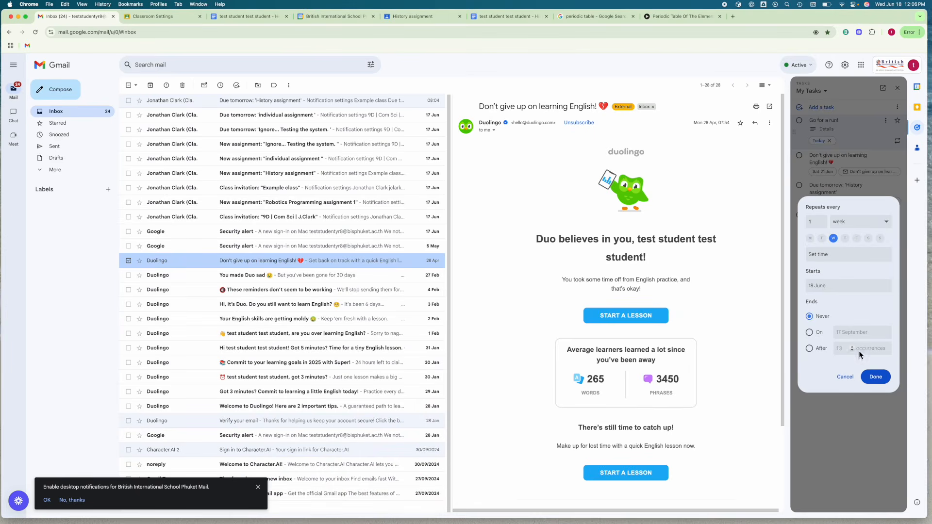
pyautogui.click(876, 377)
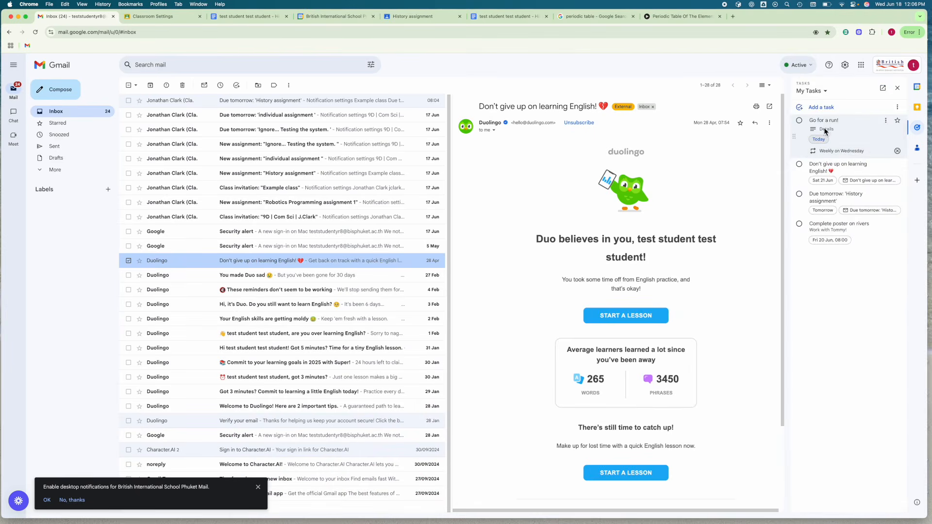
# Mark the "Go for a run!" task as completed and undo the completion
pyautogui.click(799, 120)
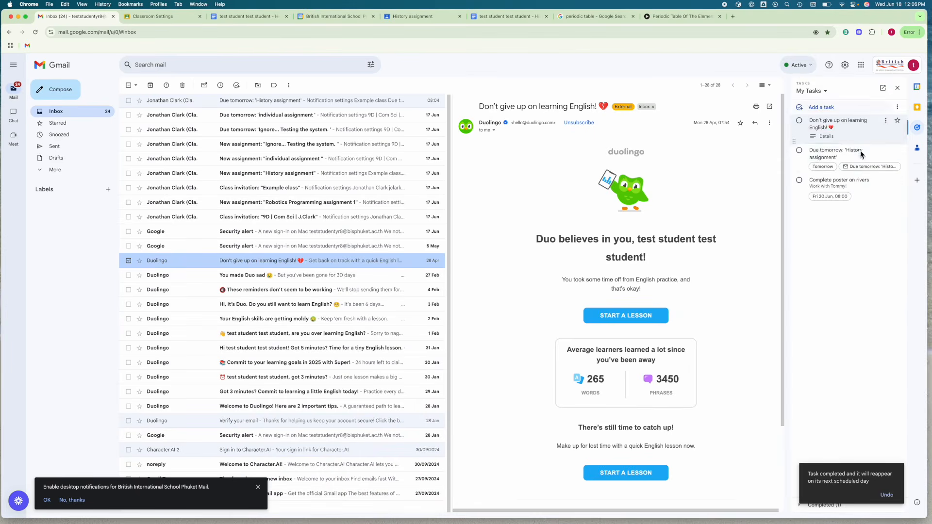
pyautogui.click(888, 496)
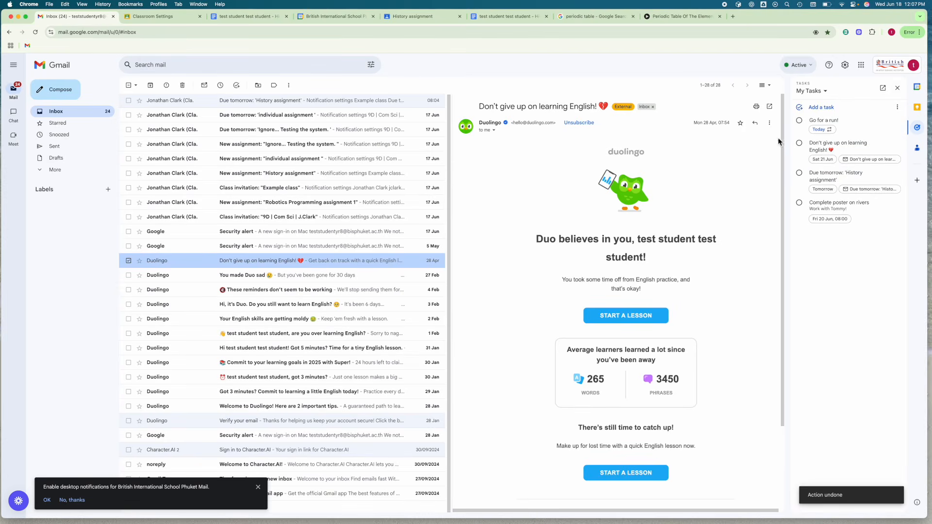
# Open Tasks in its own browser tab and create a task titled "Cook meal for friends" for 21 June at 12:30
pyautogui.click(884, 90)
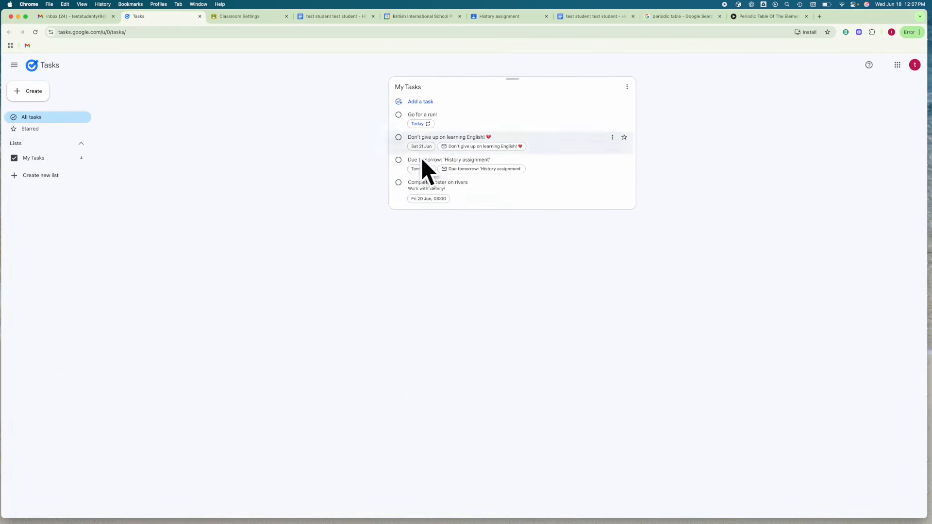
pyautogui.click(31, 97)
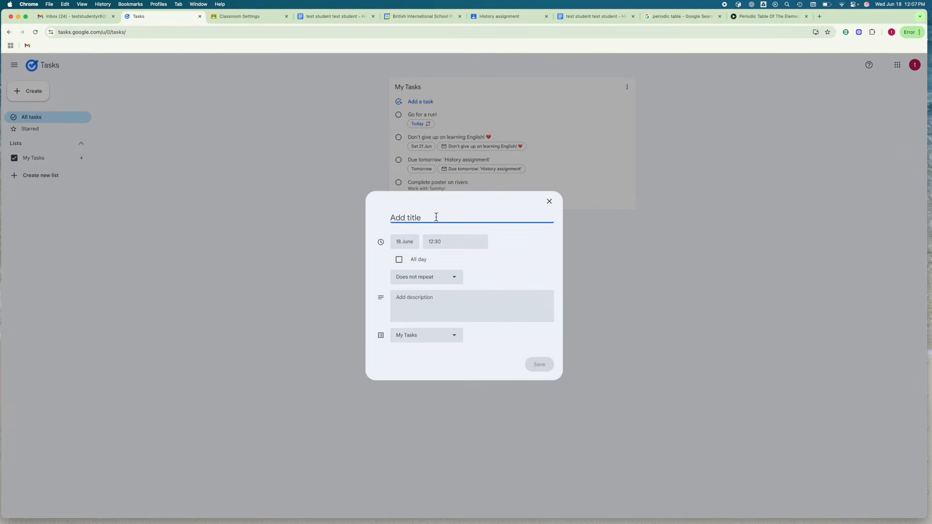
pyautogui.write('Cool')
pyautogui.write(' meal for friends')
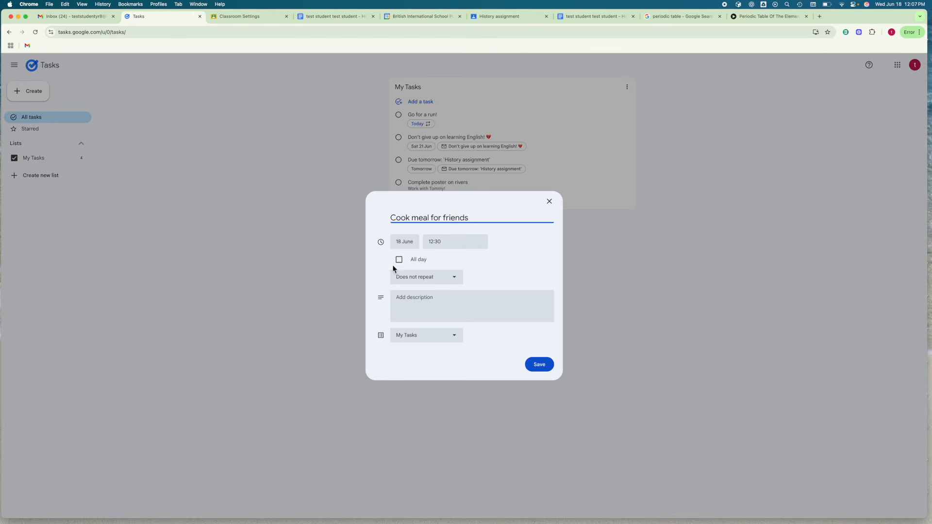
pyautogui.click(398, 241)
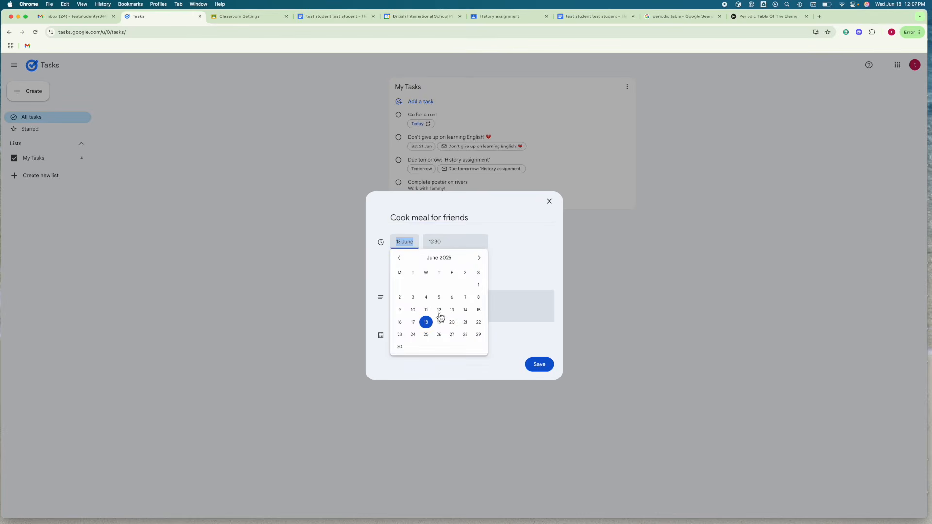
pyautogui.click(466, 324)
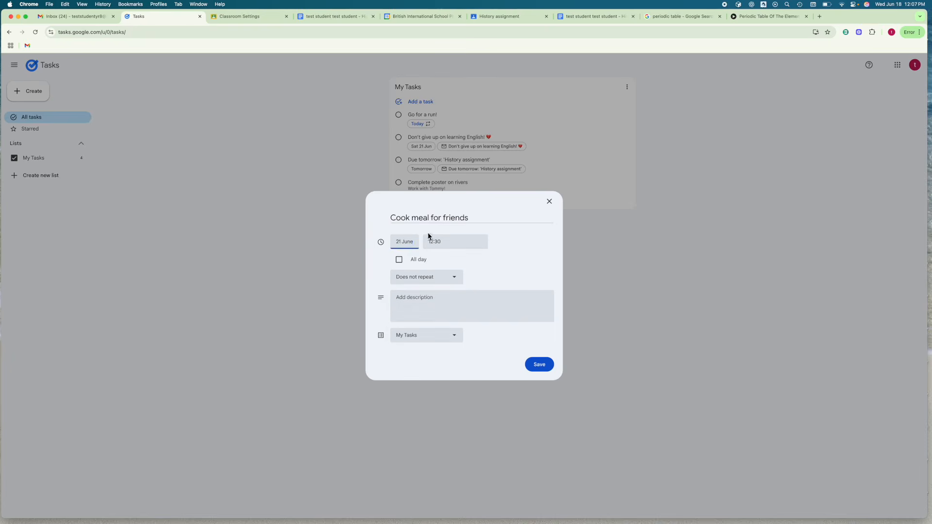
pyautogui.click(538, 368)
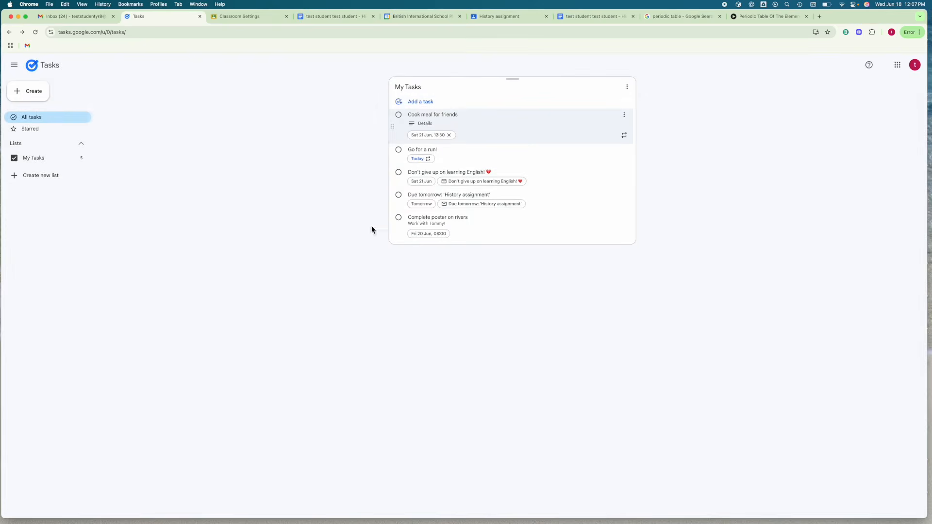
pyautogui.click(331, 128)
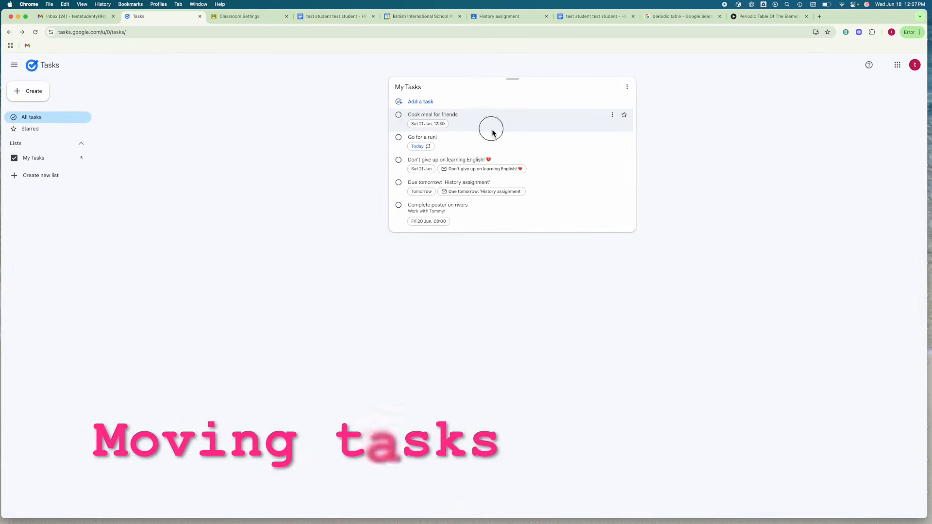
# Move the "Cook meal for friends" task lower in the My Tasks list
pyautogui.click(403, 128)
pyautogui.moveTo(396, 129); pyautogui.dragTo(389, 201)
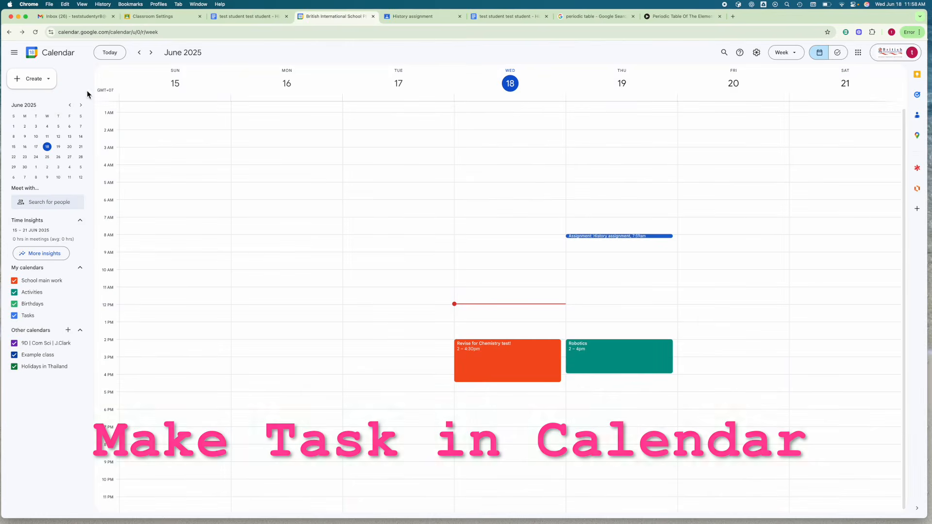
# In Google Calendar, start a new task titled "Complete poster on rivers" and set its date to 20 Jun 2025
pyautogui.click(36, 80)
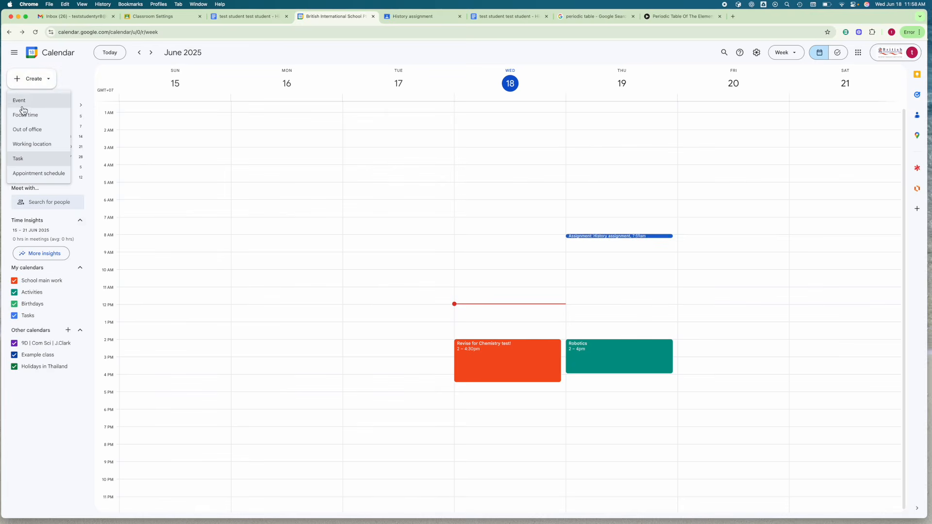
pyautogui.click(23, 163)
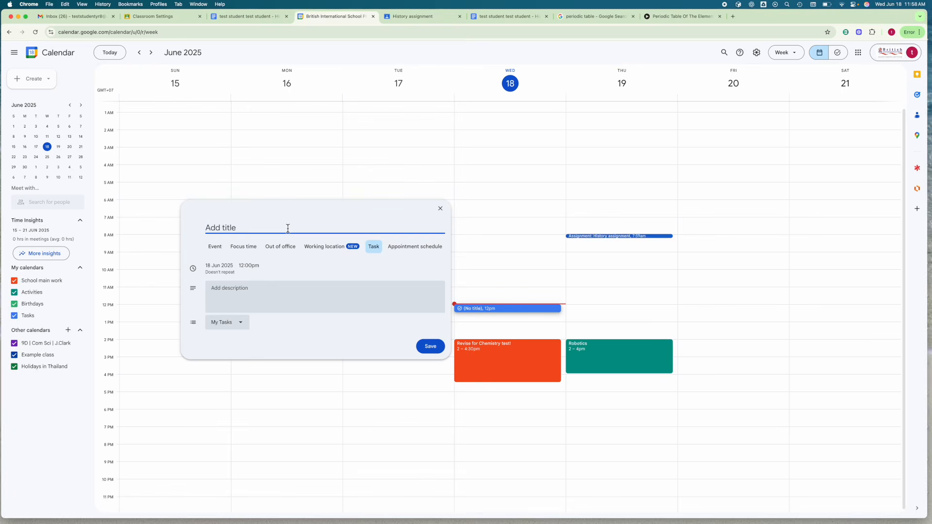
pyautogui.write('Complete poster on rivers')
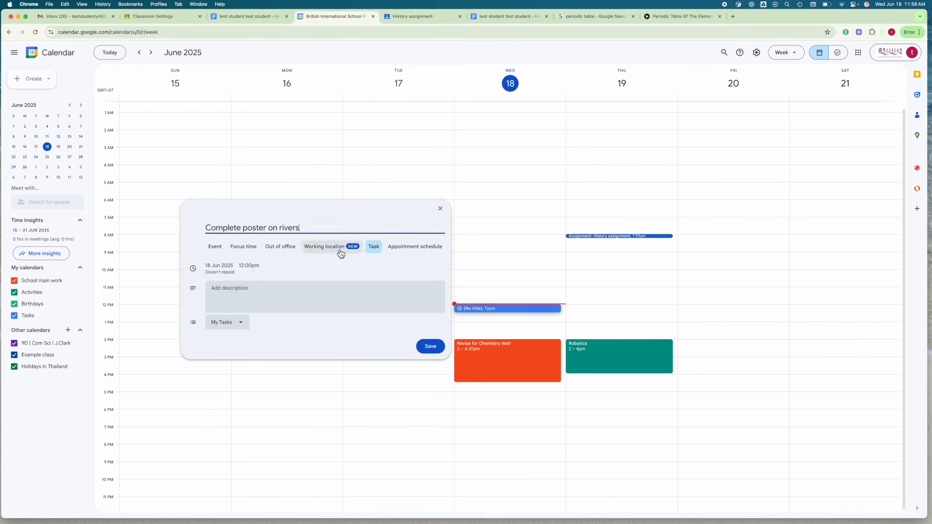
pyautogui.click(249, 266)
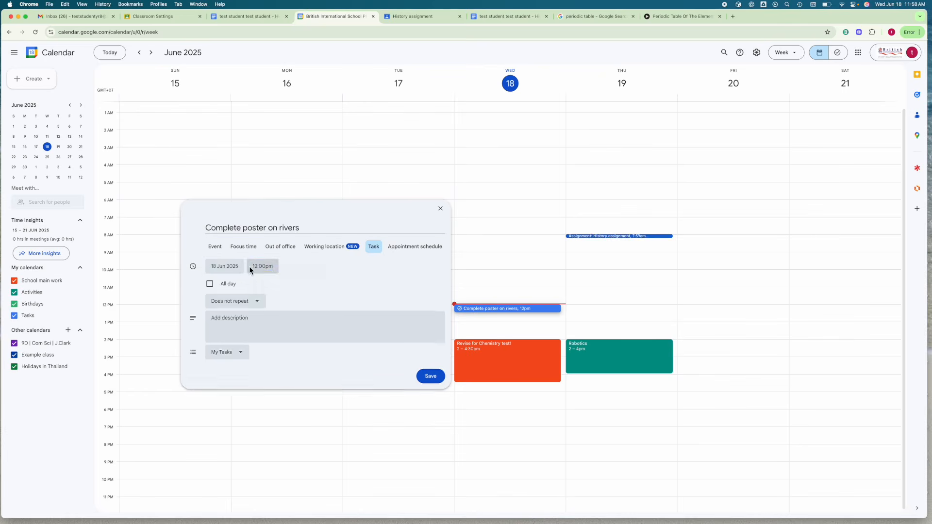
pyautogui.click(224, 266)
pyautogui.click(284, 326)
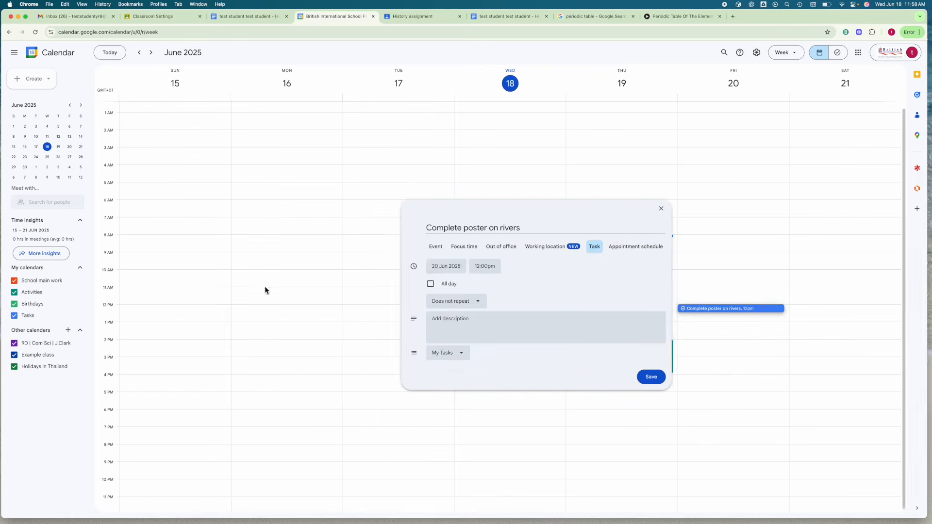
# Set the poster task's time to 8:00am, add a description saying whom to work with, and save the task
pyautogui.click(480, 267)
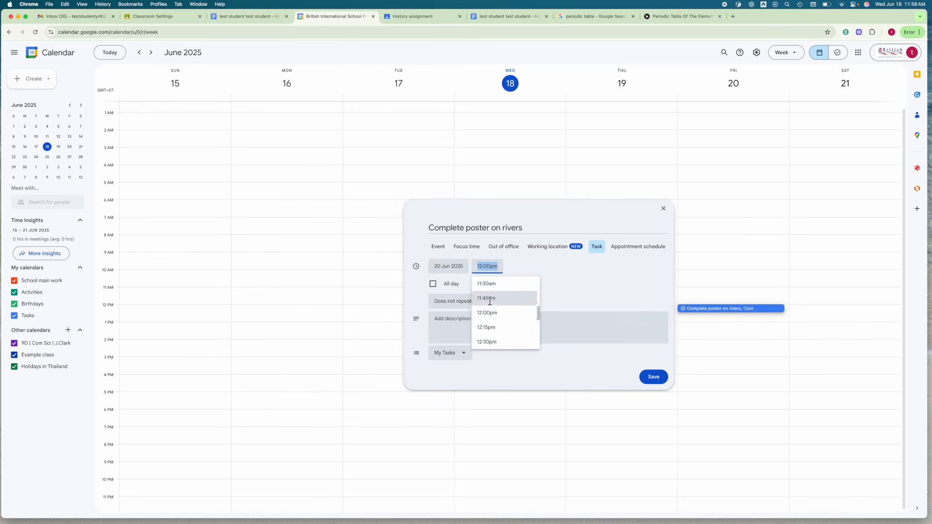
pyautogui.scroll(5, 490, 302)
pyautogui.click(488, 301)
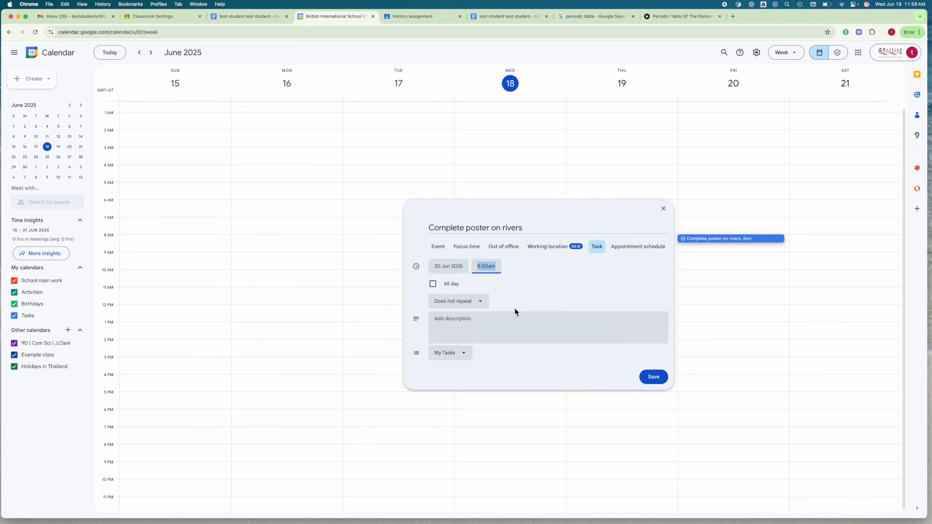
pyautogui.click(428, 324)
pyautogui.write('Work with Tommy!')
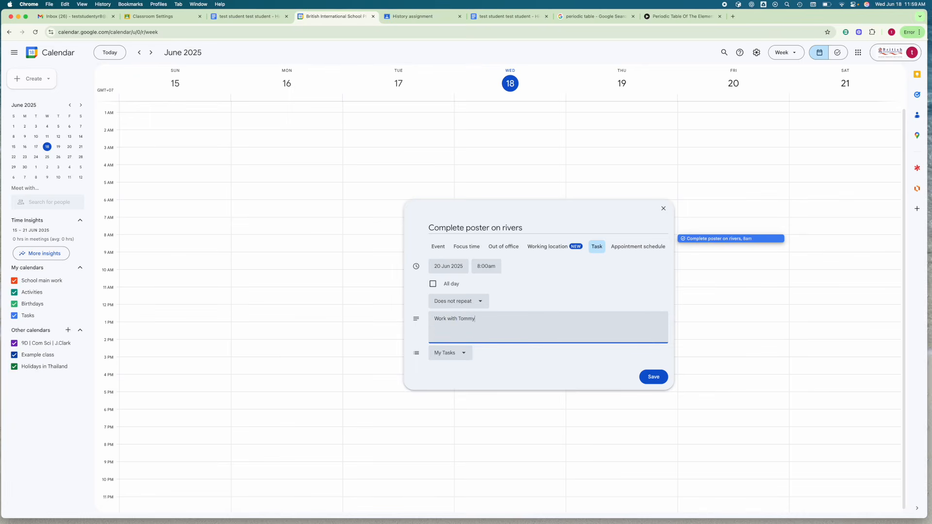
pyautogui.click(650, 380)
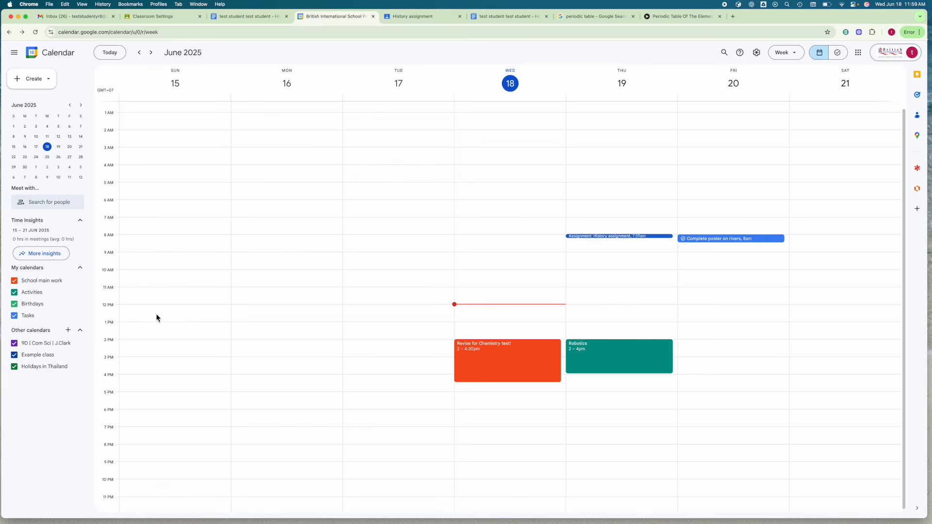
# Hide the Tasks calendar from the week view and show it again
pyautogui.click(14, 316)
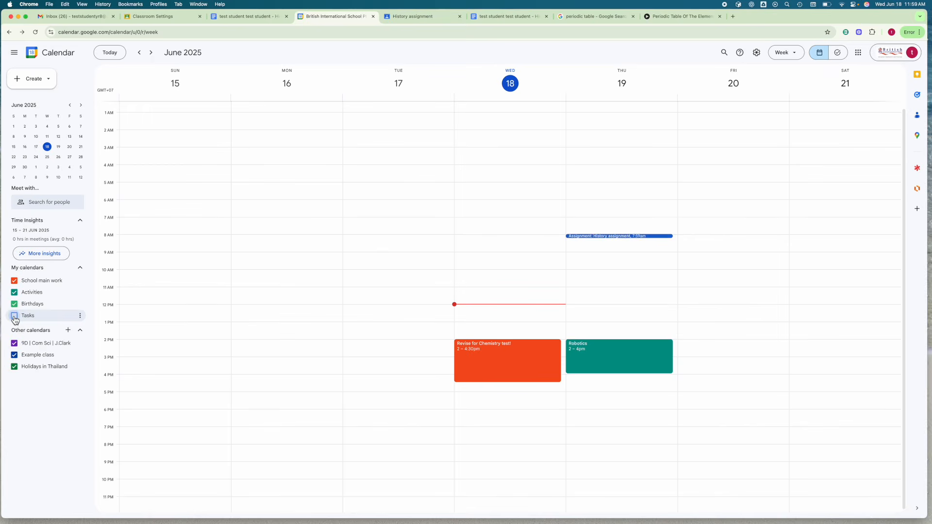
pyautogui.click(14, 316)
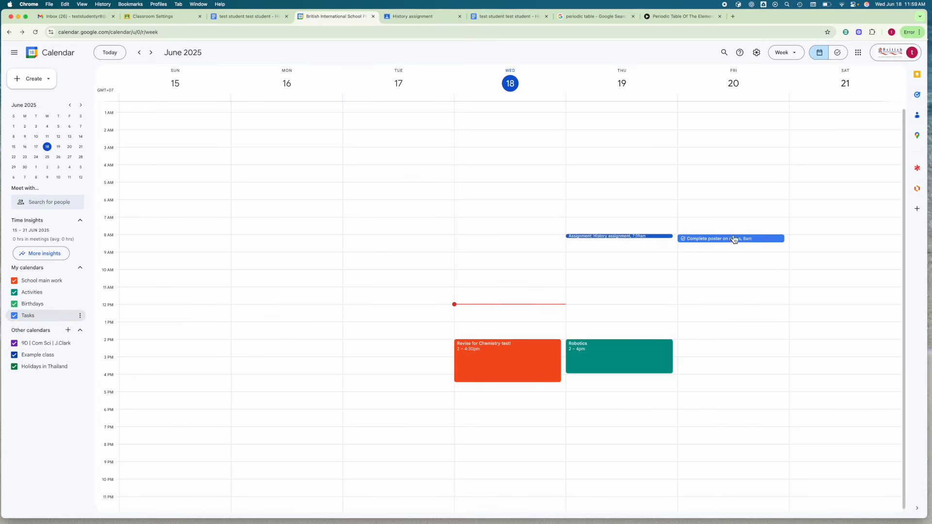
# Switch Calendar to the tasks view and mark the "Complete poster on rivers" task as completed
pyautogui.click(838, 55)
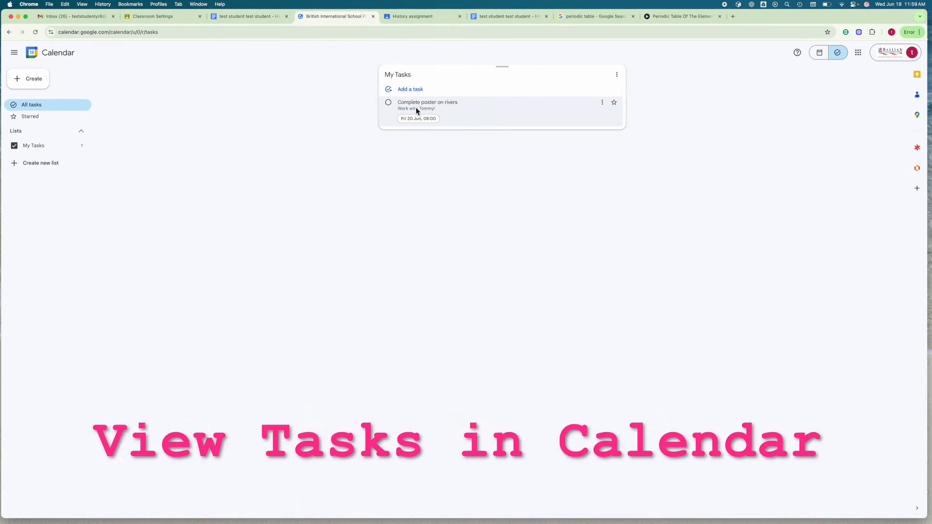
pyautogui.click(502, 111)
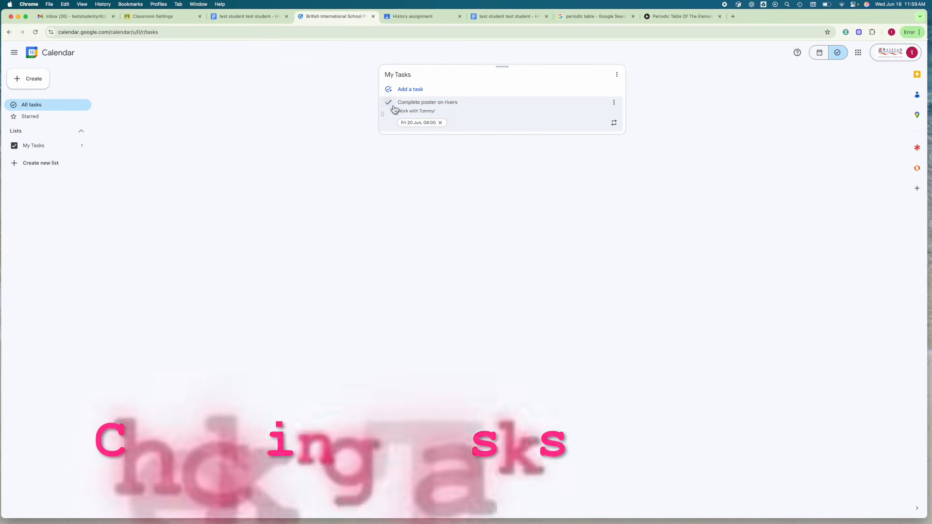
pyautogui.click(348, 106)
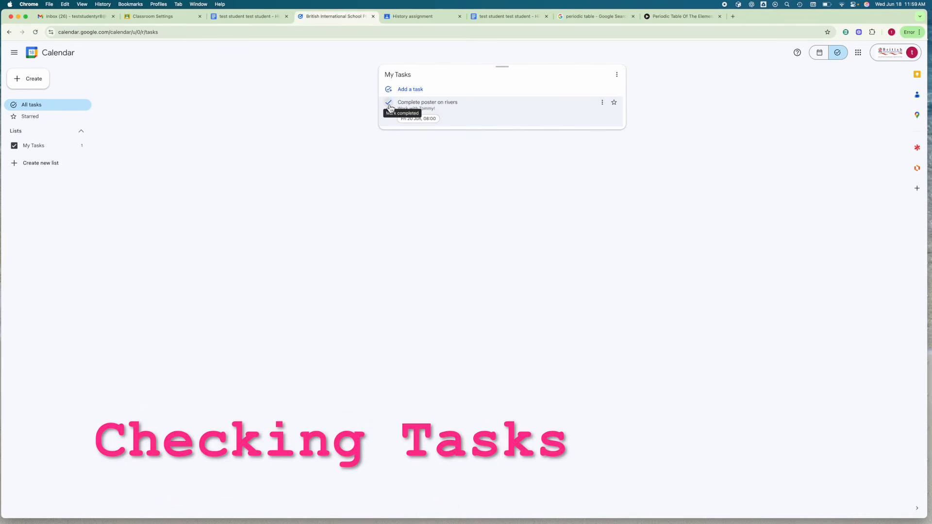
pyautogui.click(389, 104)
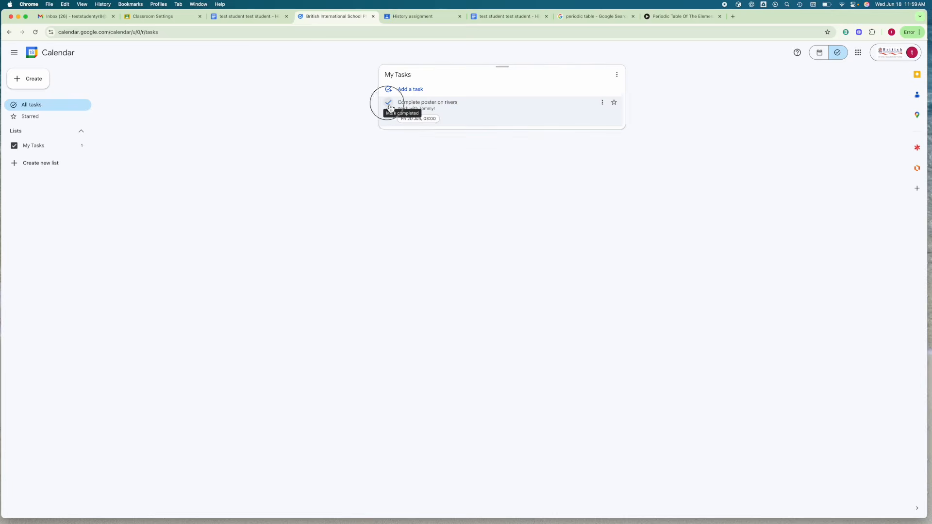
# Expand the completed tasks in My Tasks and return to the weekly calendar view
pyautogui.click(394, 230)
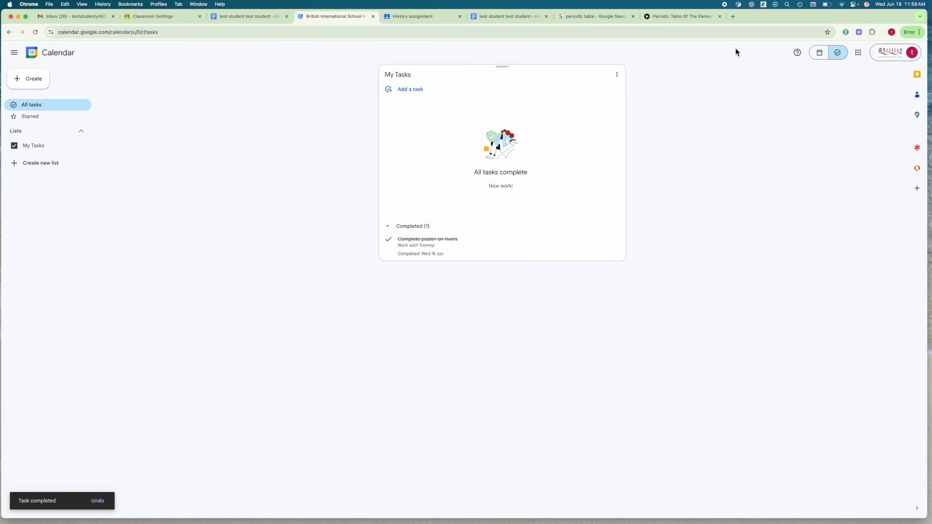
pyautogui.click(820, 56)
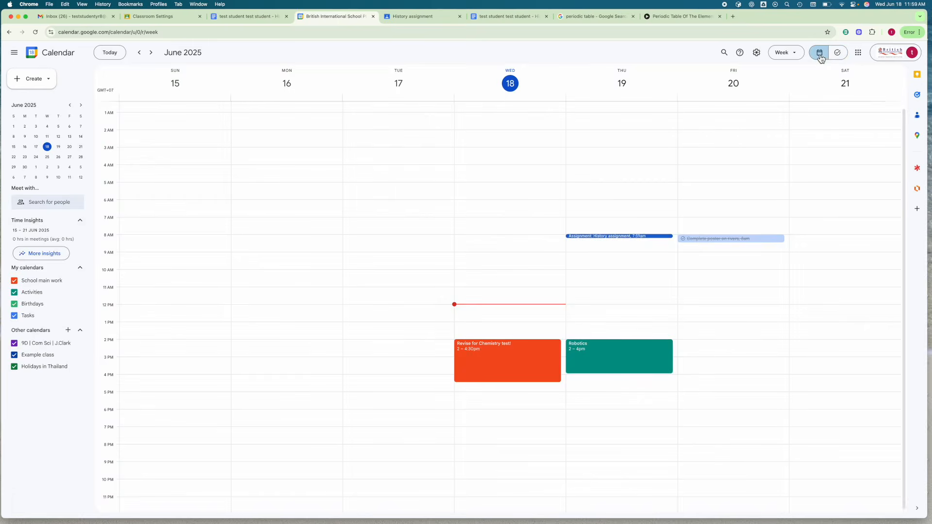
# Mark Friday's "Complete poster on rivers" task as uncompleted and open the Tasks side panel
pyautogui.click(709, 272)
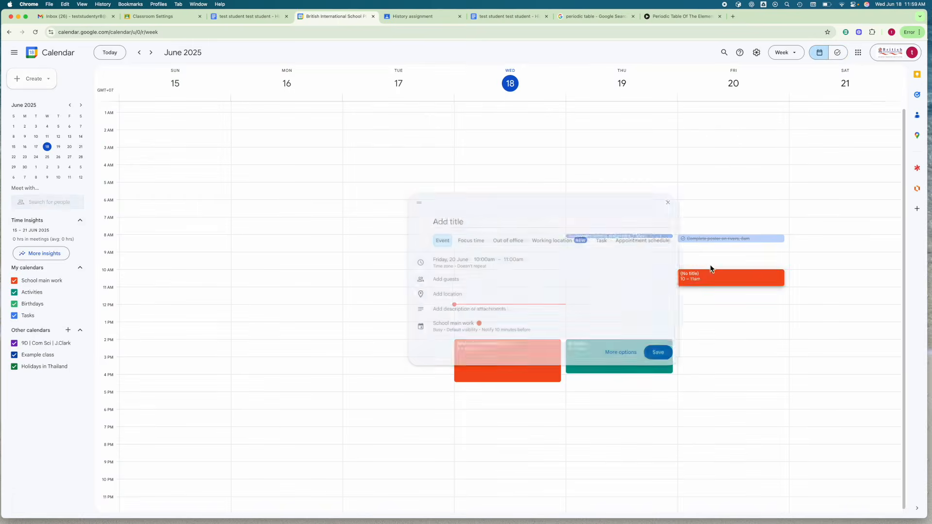
pyautogui.click(708, 254)
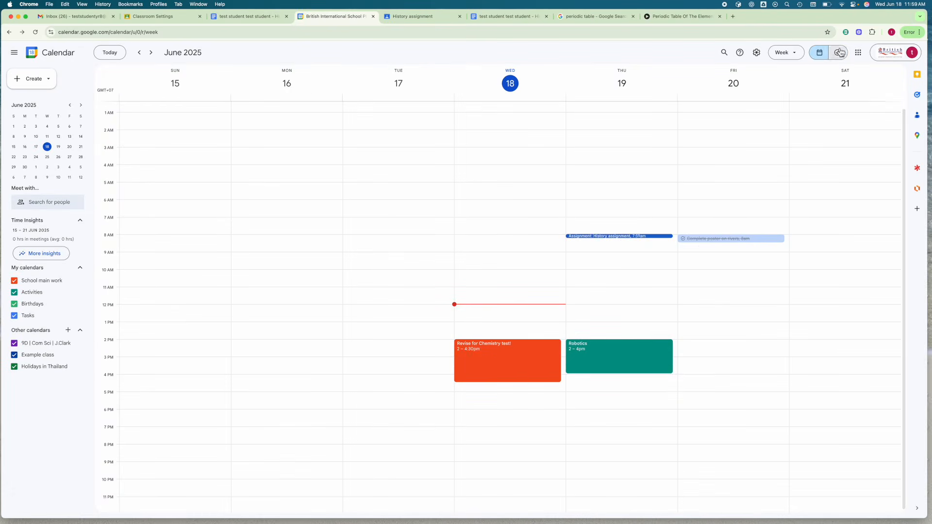
pyautogui.click(735, 240)
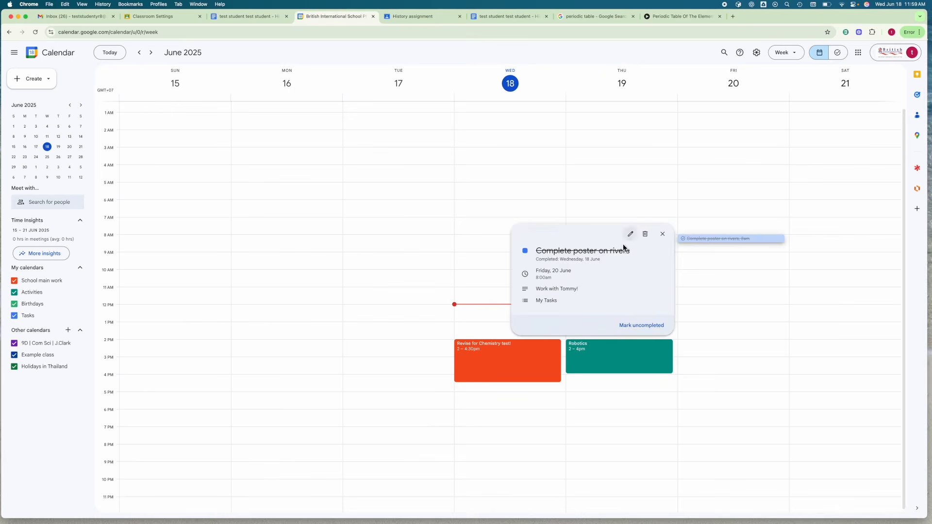
pyautogui.click(640, 328)
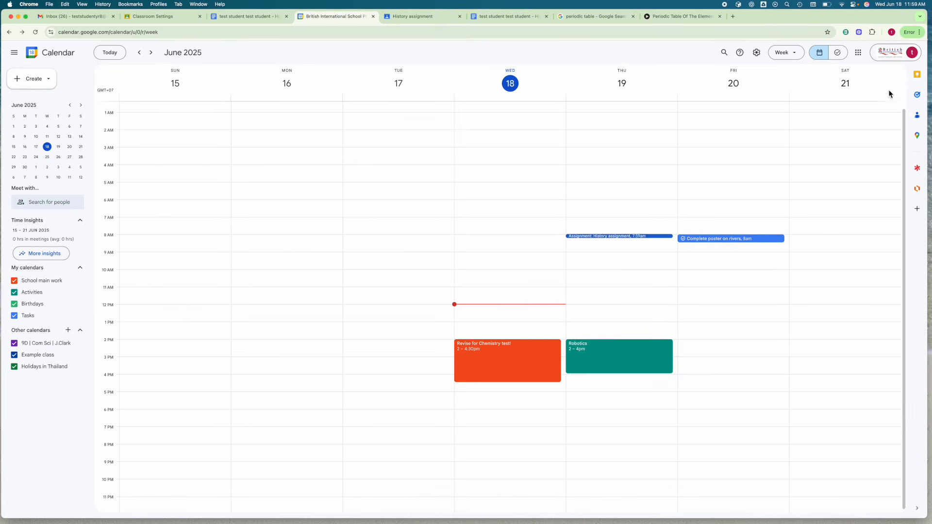
pyautogui.click(917, 95)
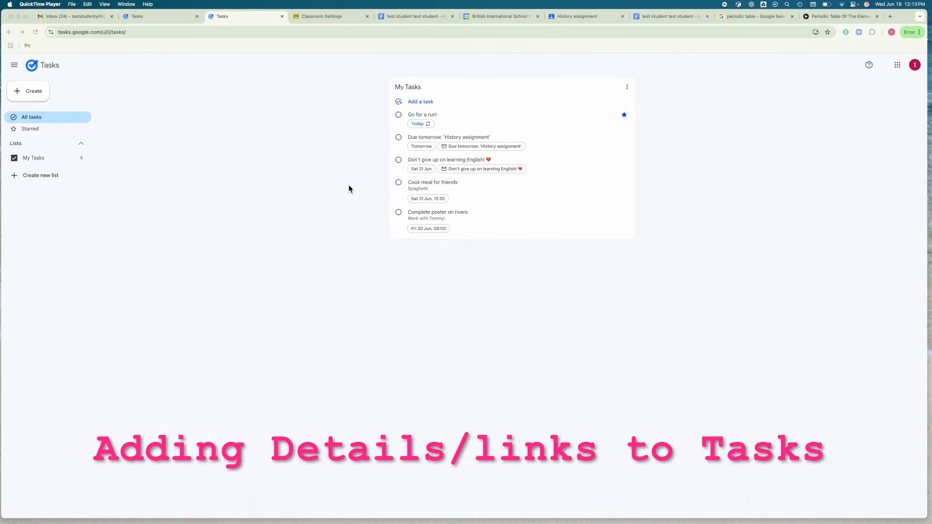
# Add the details "5km under 30 mins!" to the "Go for a run!" task in My Tasks
pyautogui.click(444, 118)
pyautogui.tripleClick(433, 116)
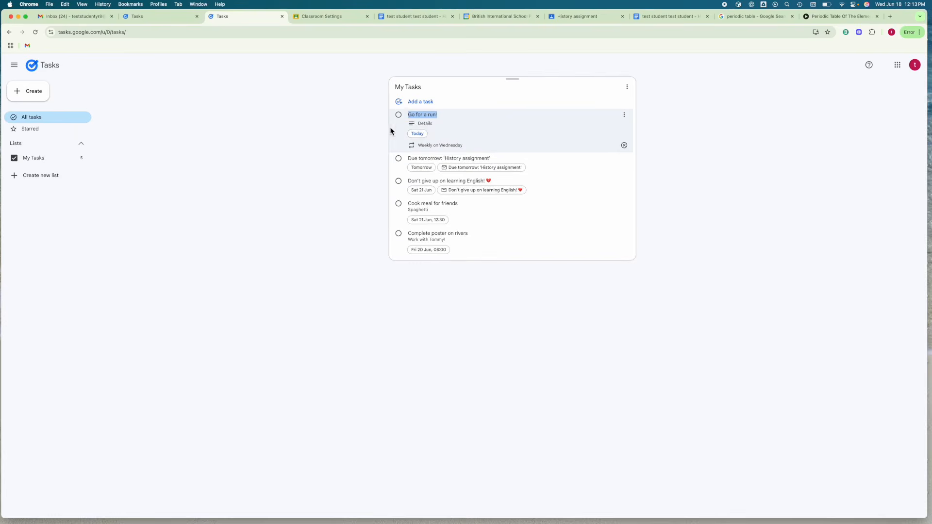
pyautogui.click(430, 125)
pyautogui.press('Escape')
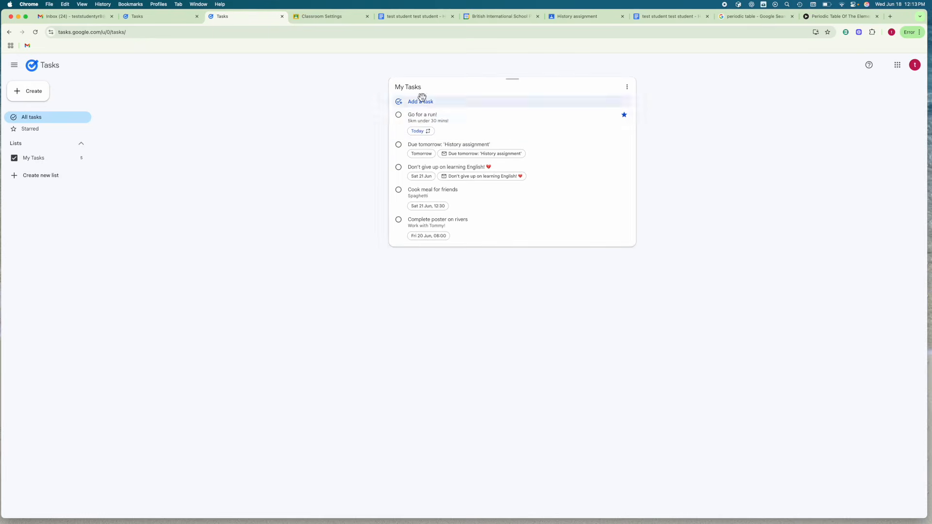
# Switch to Calendar and view the details of Wednesday's "Go for a run!" task
pyautogui.click(493, 19)
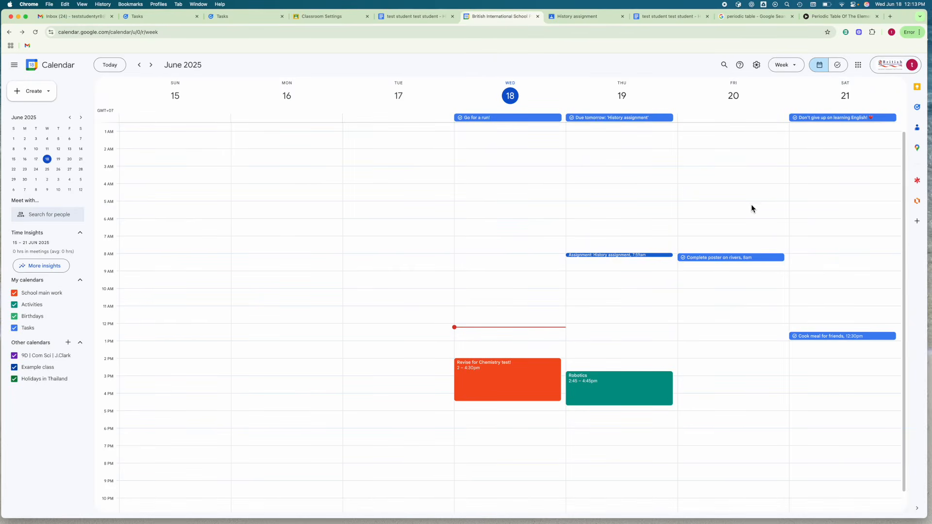
pyautogui.click(529, 118)
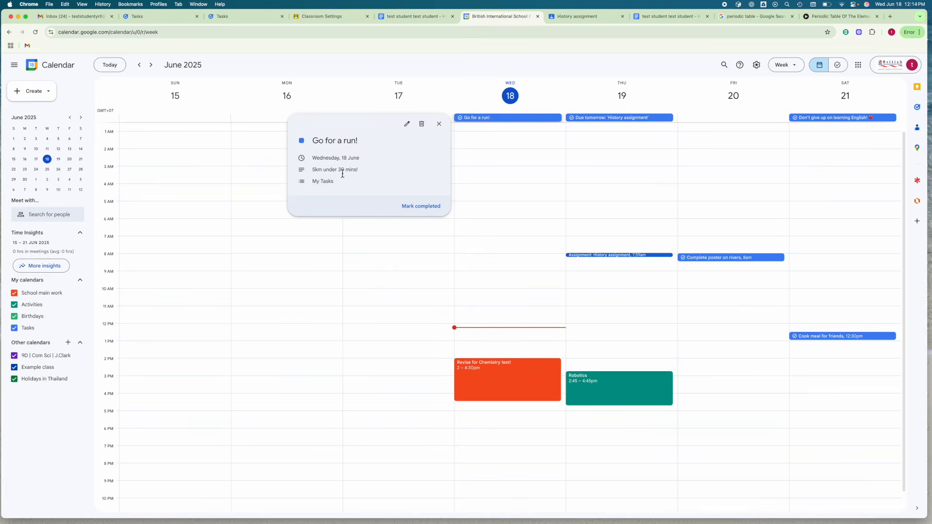
pyautogui.click(95, 20)
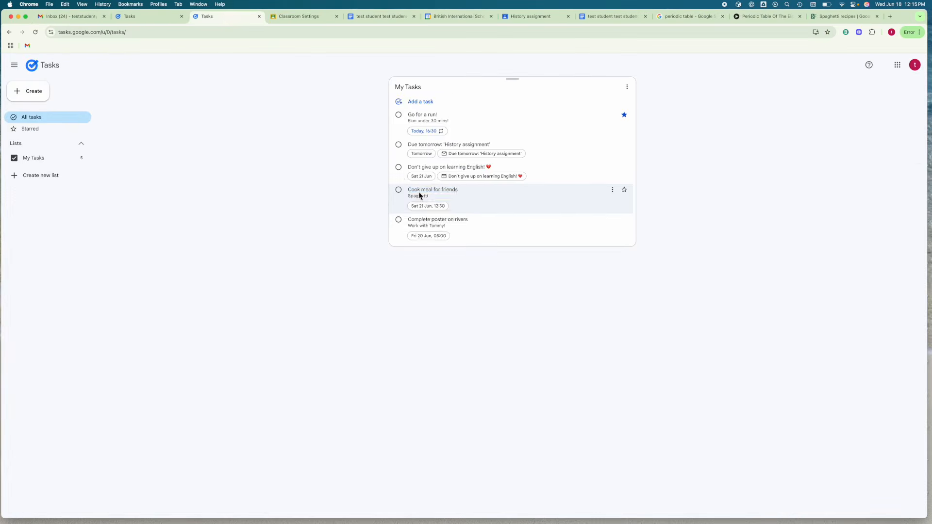
# Start a new line in the "Cook meal for friends" task's details and copy the address of the Spaghetti recipes page
pyautogui.click(418, 191)
pyautogui.click(434, 199)
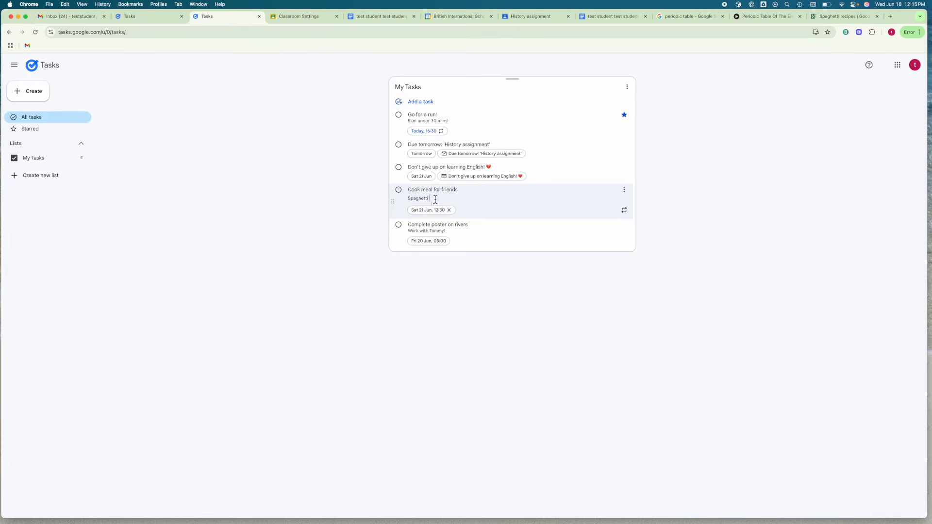
pyautogui.press('Return')
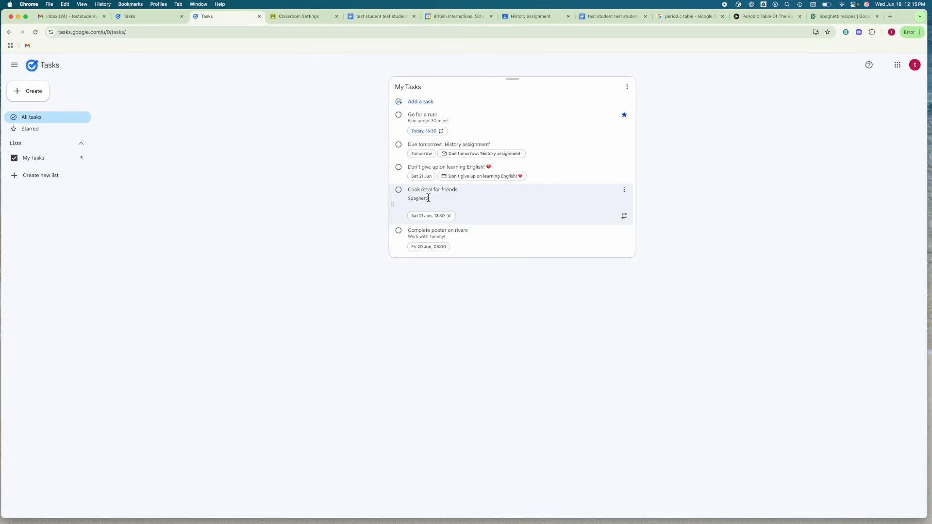
pyautogui.click(843, 16)
pyautogui.click(398, 36)
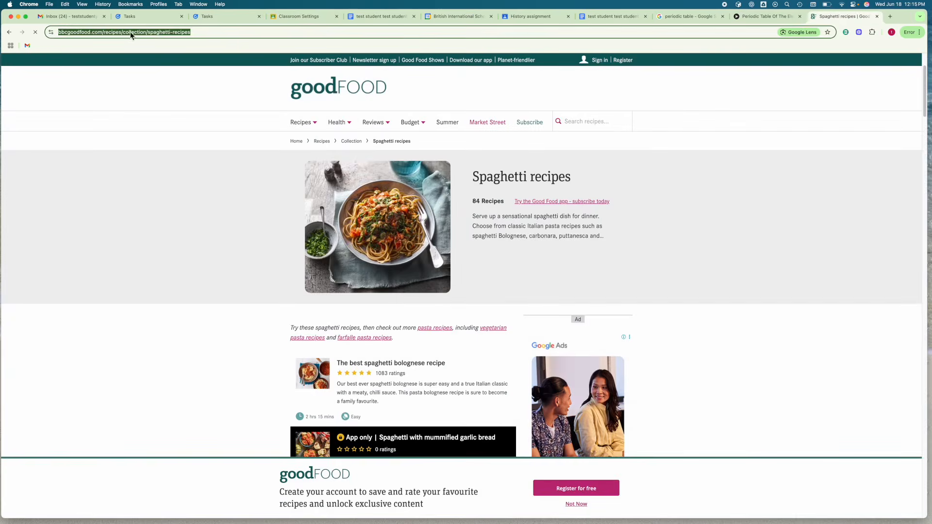
pyautogui.click(131, 17)
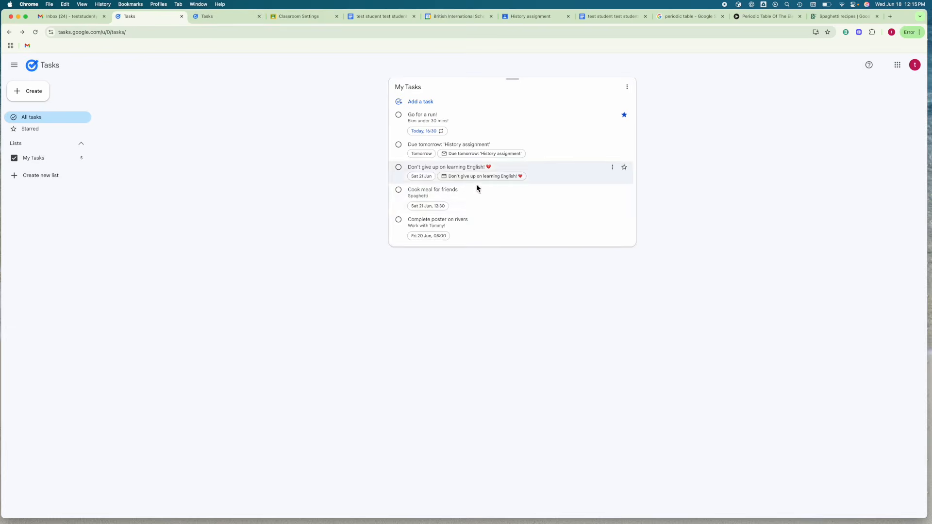
pyautogui.tripleClick(470, 198)
pyautogui.click(457, 201)
pyautogui.press('Return')
pyautogui.write('https://www.bbcgoodfood.com/recipes/collection/spaghetti-recipes')
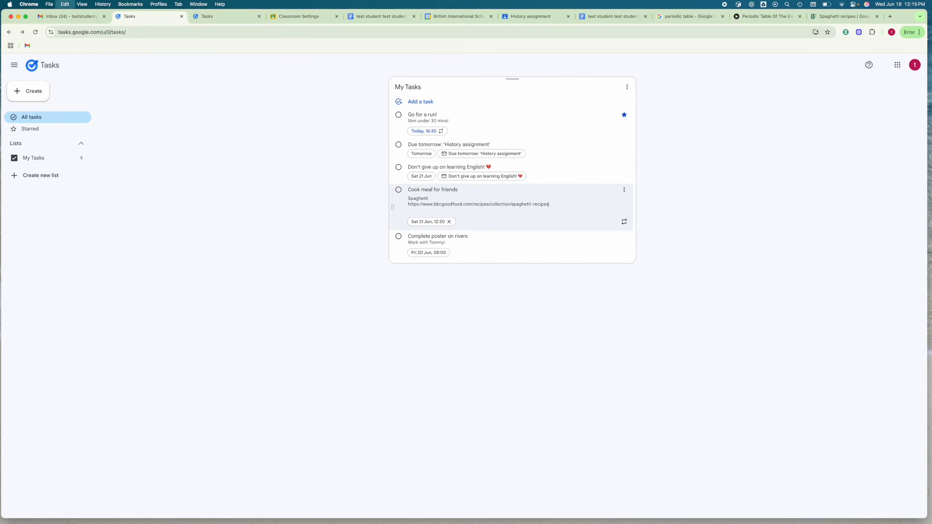
pyautogui.press('Return')
pyautogui.click(585, 420)
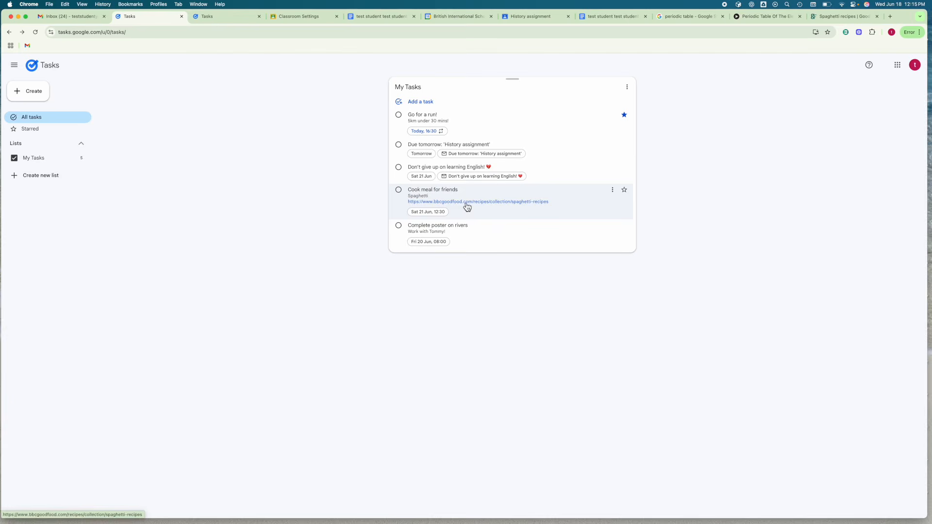
# Switch to Gmail, open the recipe link from the "Cook meal for friends" task, and close the recipe page
pyautogui.click(213, 19)
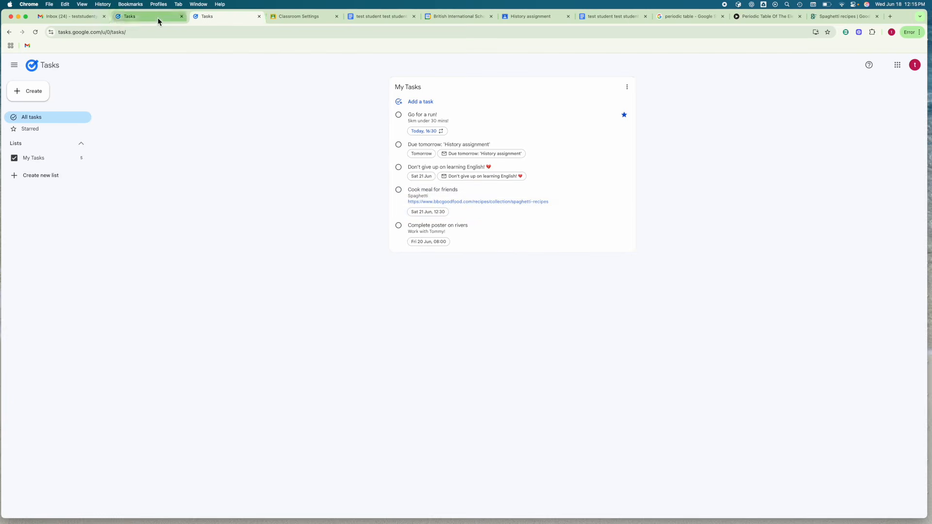
pyautogui.click(78, 17)
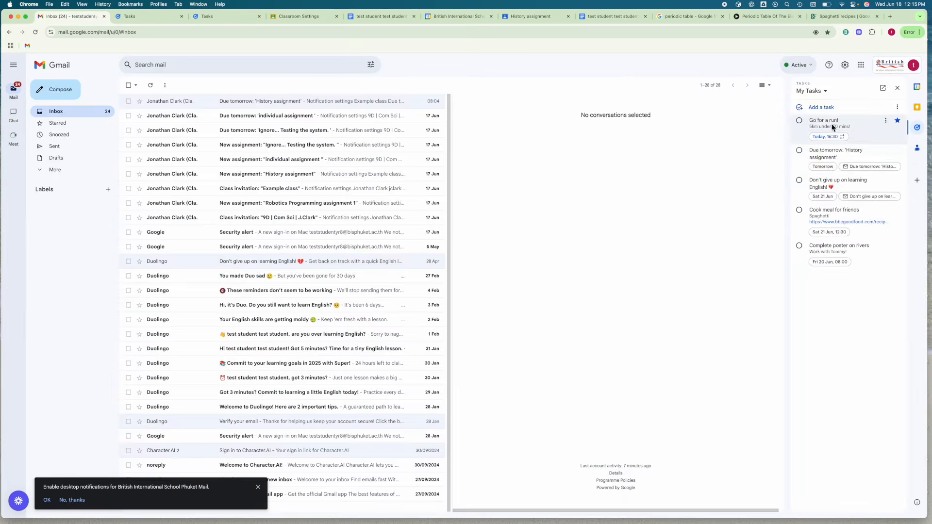
pyautogui.click(851, 222)
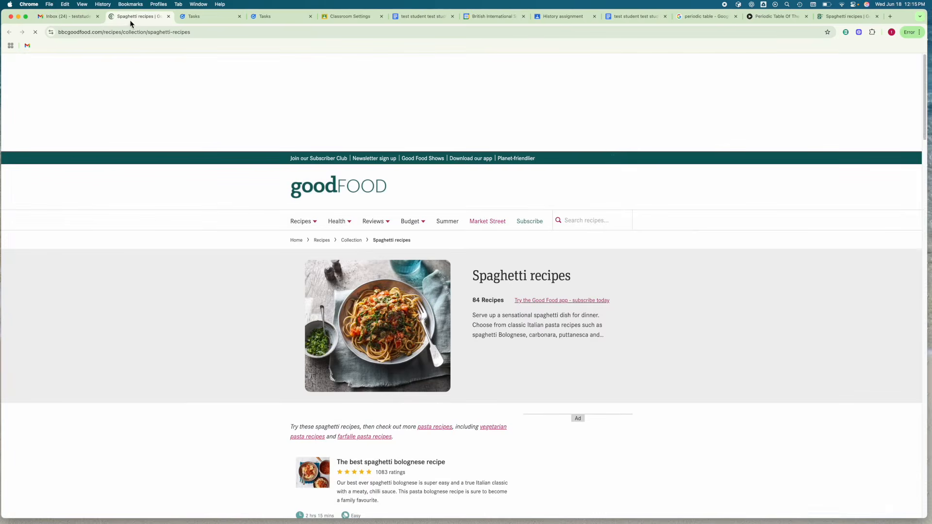
pyautogui.click(168, 17)
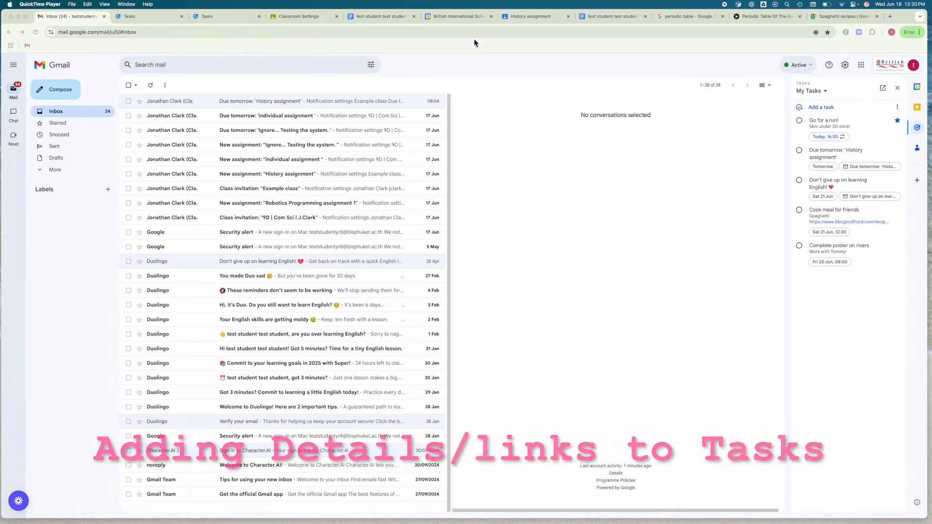
# In Calendar's current week, mark the "Due tomorrow: 'History assignment'" and "Complete poster on rivers" tasks as completed
pyautogui.click(470, 17)
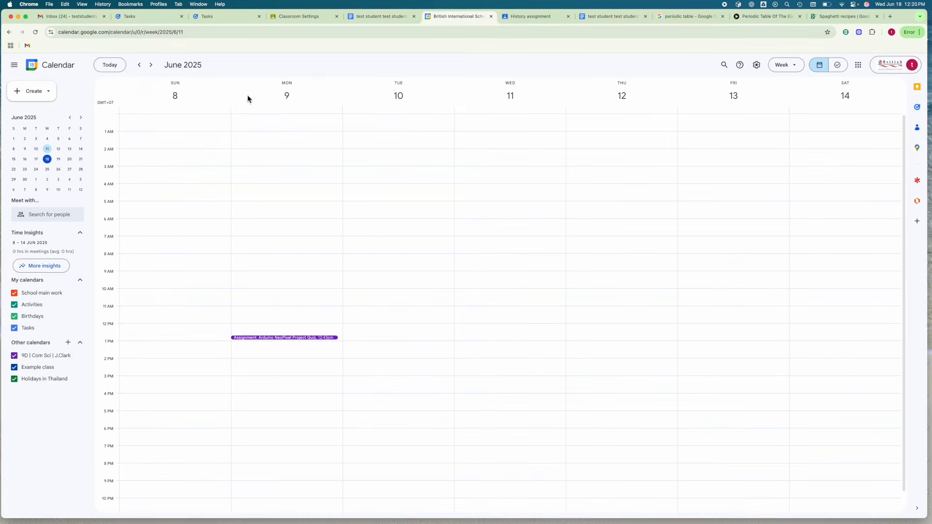
pyautogui.click(118, 72)
pyautogui.click(601, 119)
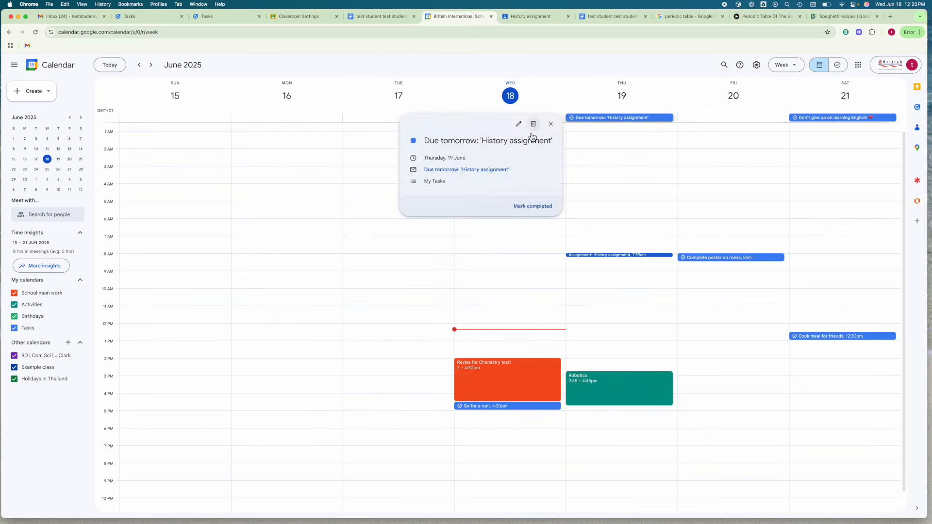
pyautogui.click(534, 206)
pyautogui.click(715, 265)
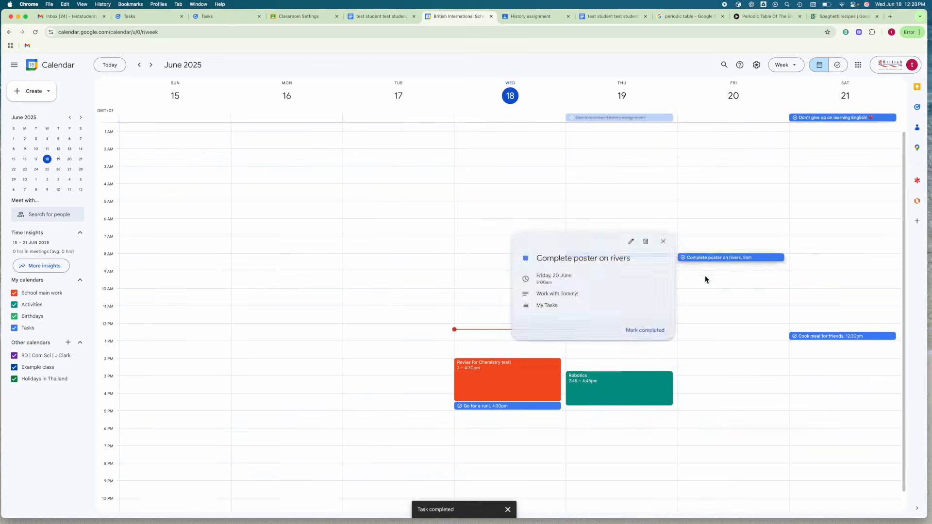
pyautogui.click(645, 329)
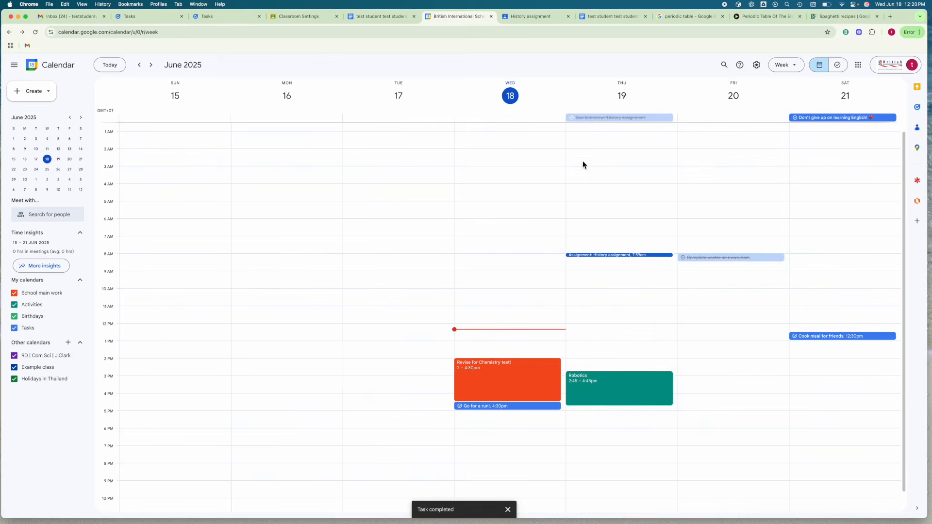
# Switch Calendar to the tasks view and mark the English learning, "Go for a run!" and "Cook meal for friends" tasks as completed
pyautogui.click(837, 65)
pyautogui.click(391, 148)
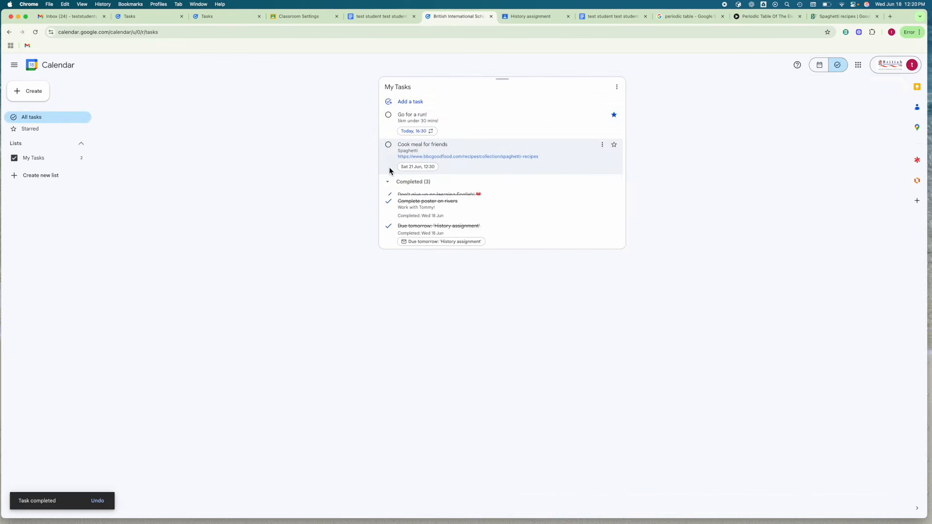
pyautogui.click(388, 115)
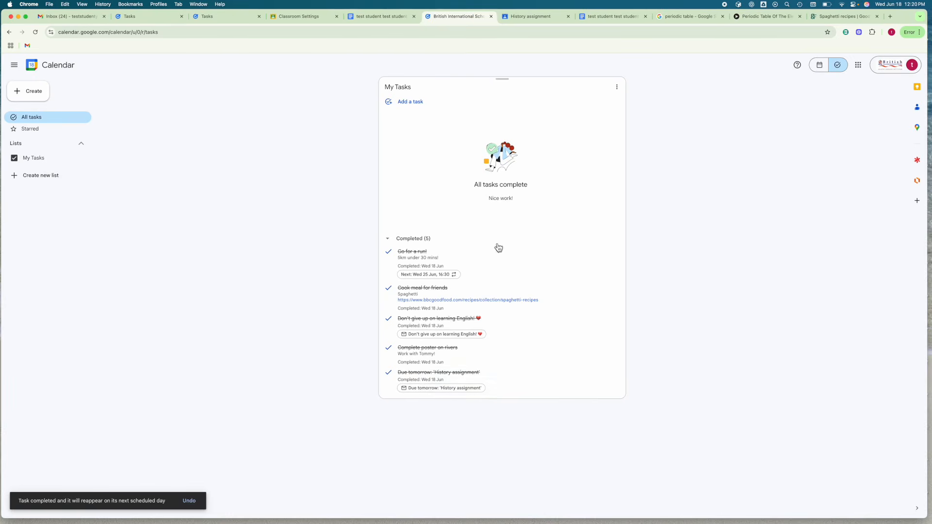
# Mark the "Due tomorrow: 'History assignment'" and "Cook meal for friends" tasks as uncompleted from the completed list
pyautogui.click(394, 378)
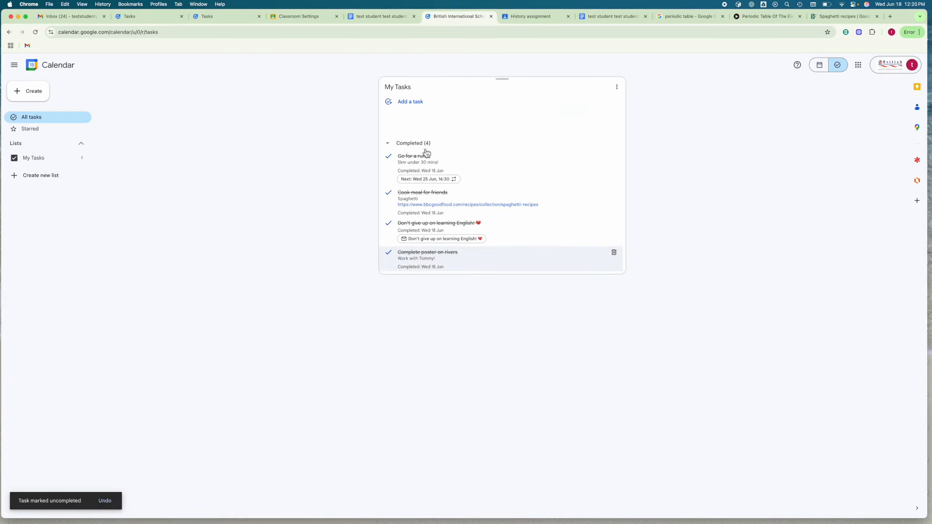
pyautogui.click(387, 138)
pyautogui.click(387, 139)
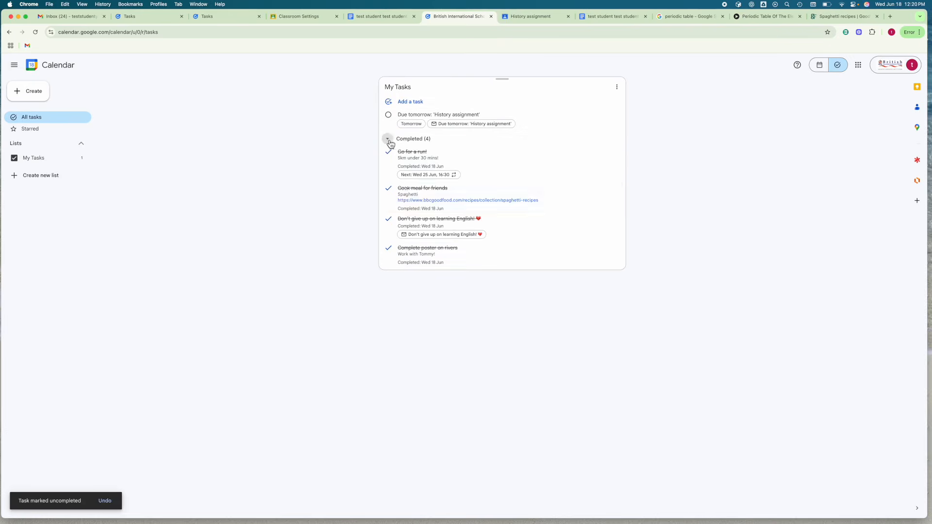
pyautogui.click(391, 192)
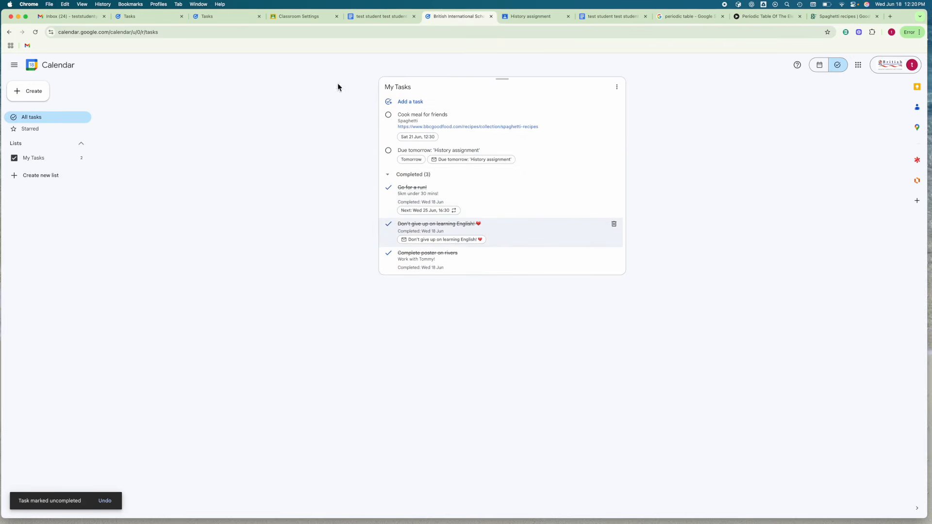